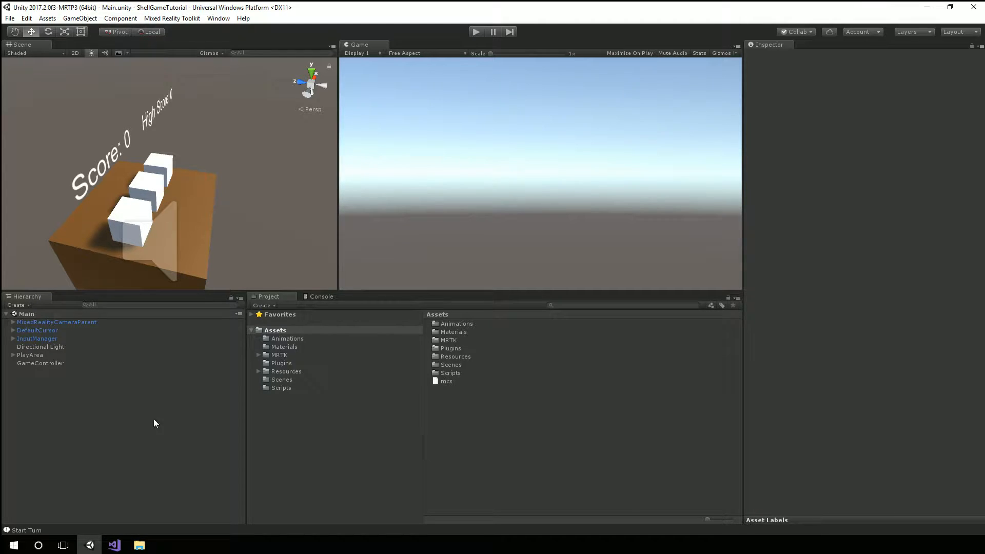
Step: Add a Particle System effect as a child of the PlayArea object
{"action": "left_click", "coordinate": [27, 353]}
{"action": "left_click", "coordinate": [13, 355]}
{"action": "right_click", "coordinate": [36, 358]}
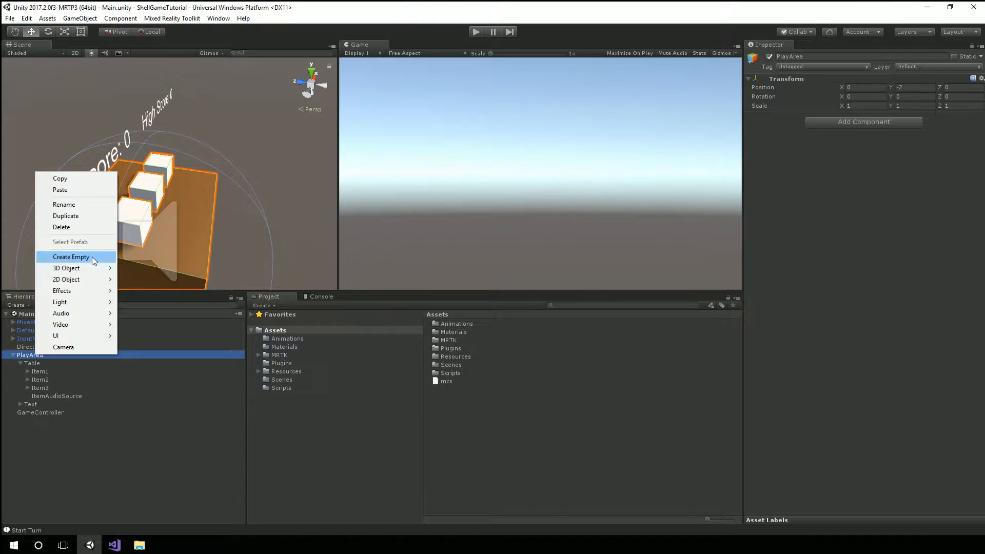
{"action": "mouse_move", "coordinate": [87, 291]}
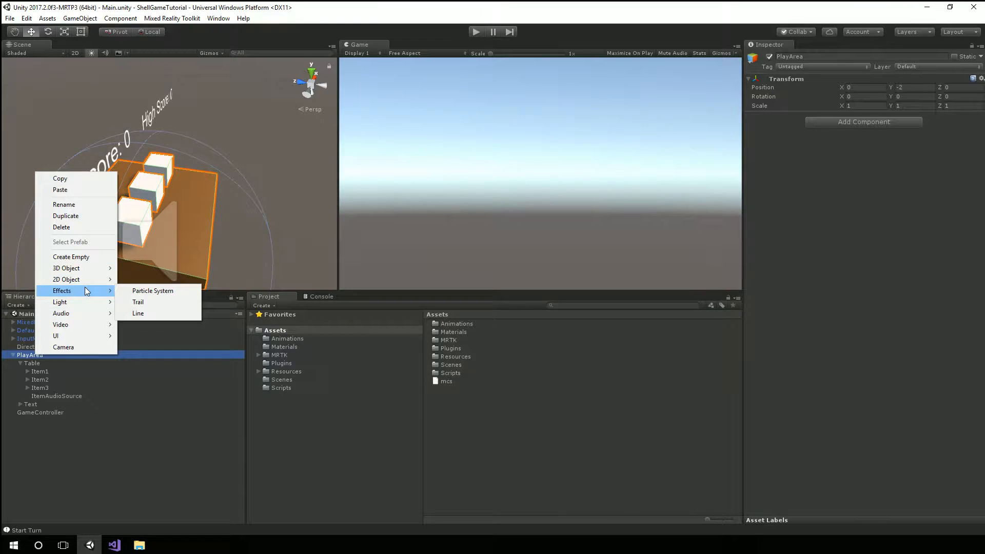
{"action": "left_click", "coordinate": [149, 291]}
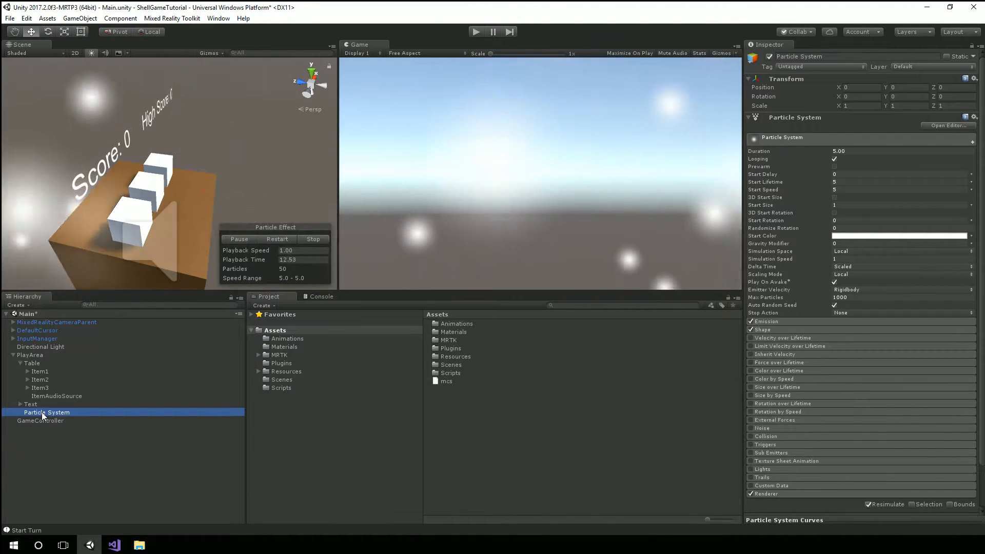
Step: Move the particle system onto the blocks on the table, at about Y 0.65 and Z 3.02
{"action": "double_click", "coordinate": [41, 411]}
{"action": "right_click_drag", "start_coordinate": [169, 235], "coordinate": [195, 201]}
{"action": "key", "text": "w"}
{"action": "key", "text": "w"}
{"action": "key", "text": "d"}
{"action": "left_click", "coordinate": [36, 412]}
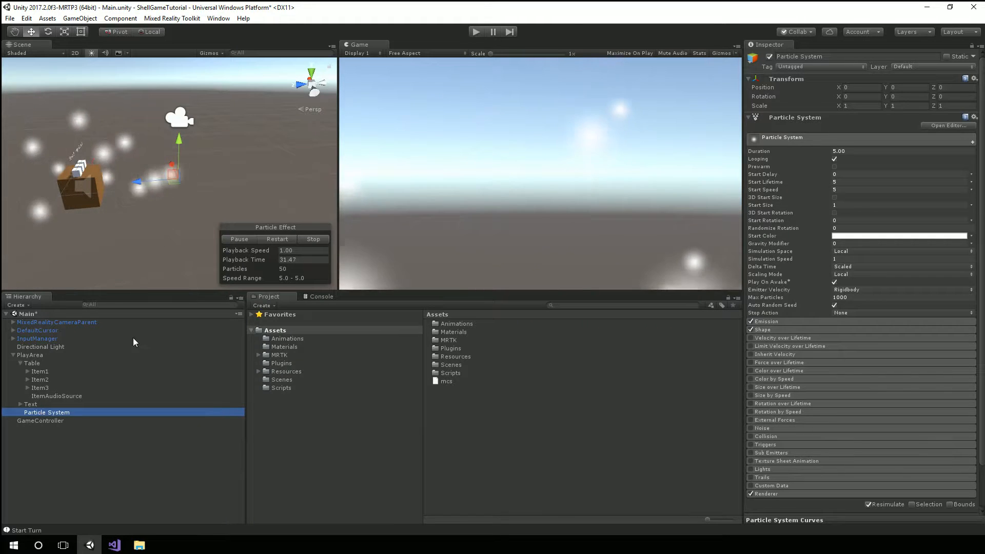
{"action": "left_click_drag", "start_coordinate": [135, 183], "coordinate": [49, 186]}
{"action": "left_click_drag", "start_coordinate": [78, 149], "coordinate": [73, 128]}
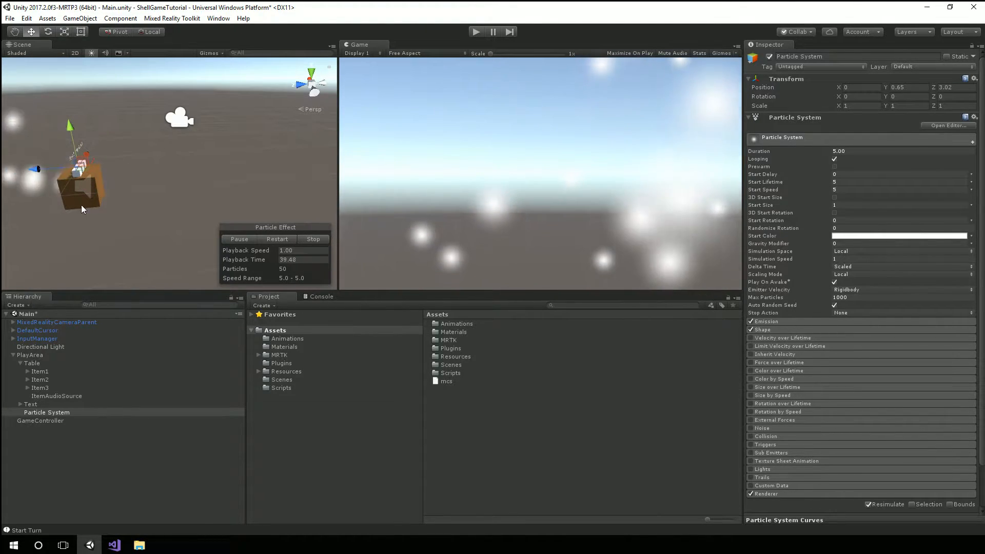
Step: Check the particle system's placement over the table from close by and stop the effect preview
{"action": "key", "text": "a"}
{"action": "right_click_drag", "start_coordinate": [81, 205], "coordinate": [870, 202]}
{"action": "key", "text": "w"}
{"action": "key", "text": "d"}
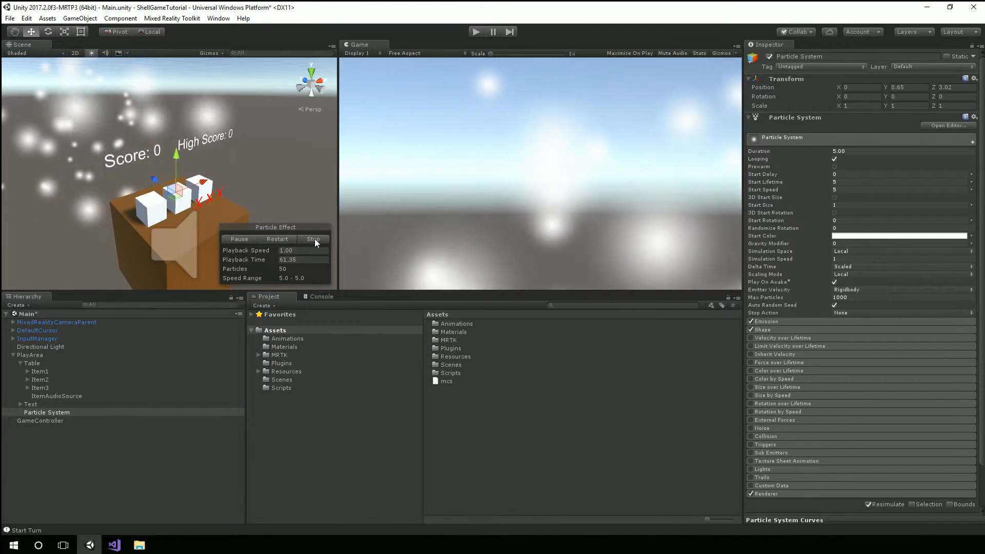
{"action": "left_click", "coordinate": [314, 240]}
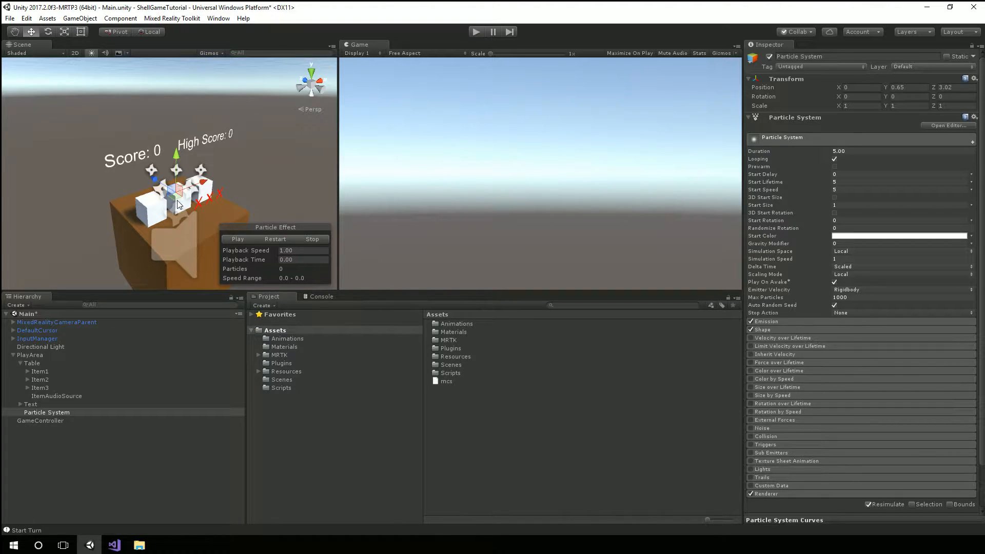
Step: Set the particle system's Duration to 1 and enable Prewarm, keeping Looping on
{"action": "left_click", "coordinate": [865, 150]}
{"action": "type", "text": "1"}
{"action": "key", "text": "Tab"}
{"action": "key", "text": "space"}
{"action": "left_click", "coordinate": [835, 160]}
{"action": "left_click", "coordinate": [835, 166]}
Step: Set Start Lifetime to 1 and Start Speed to 2.5, and briefly preview the effect
{"action": "left_click", "coordinate": [840, 182]}
{"action": "type", "text": "1"}
{"action": "left_click", "coordinate": [862, 190]}
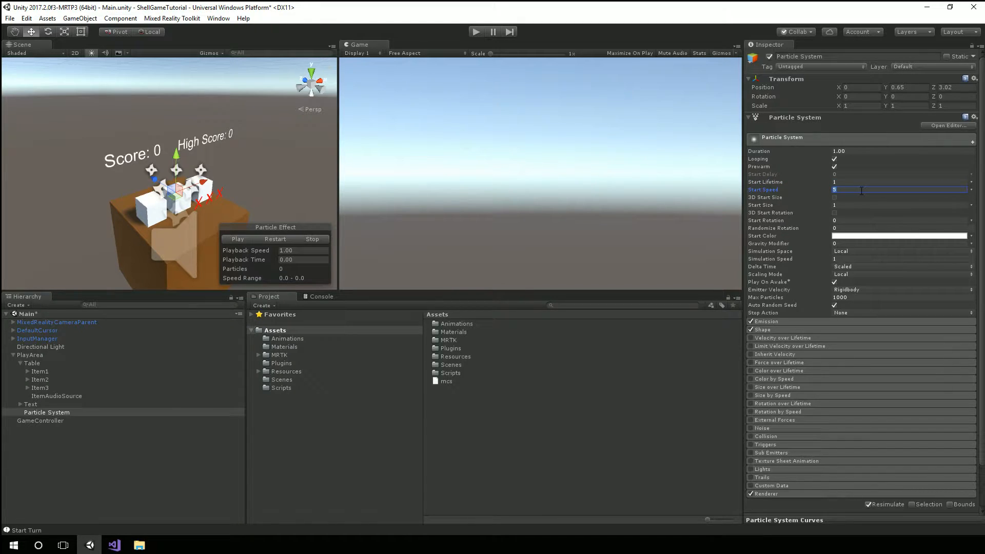
{"action": "type", "text": "2."}
{"action": "left_click", "coordinate": [237, 239]}
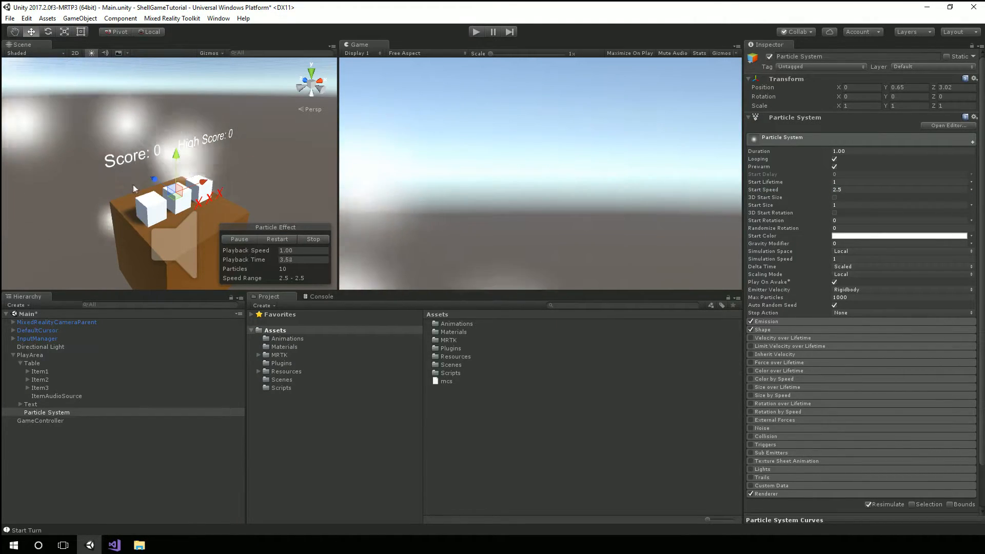
{"action": "left_click", "coordinate": [312, 239]}
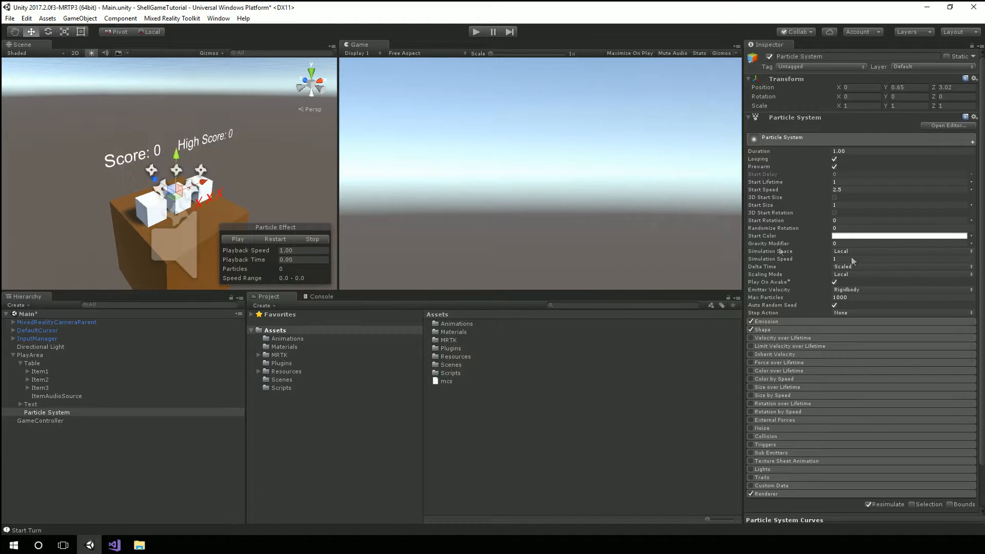
Step: Set the Emission module's Rate over Time to 0 and play the effect preview
{"action": "left_click", "coordinate": [789, 321]}
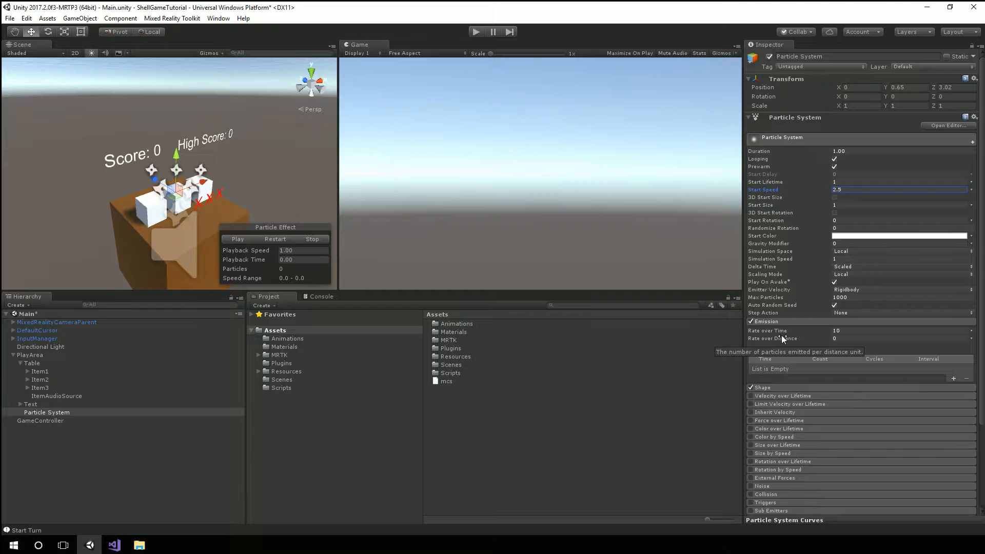
{"action": "left_click", "coordinate": [856, 331]}
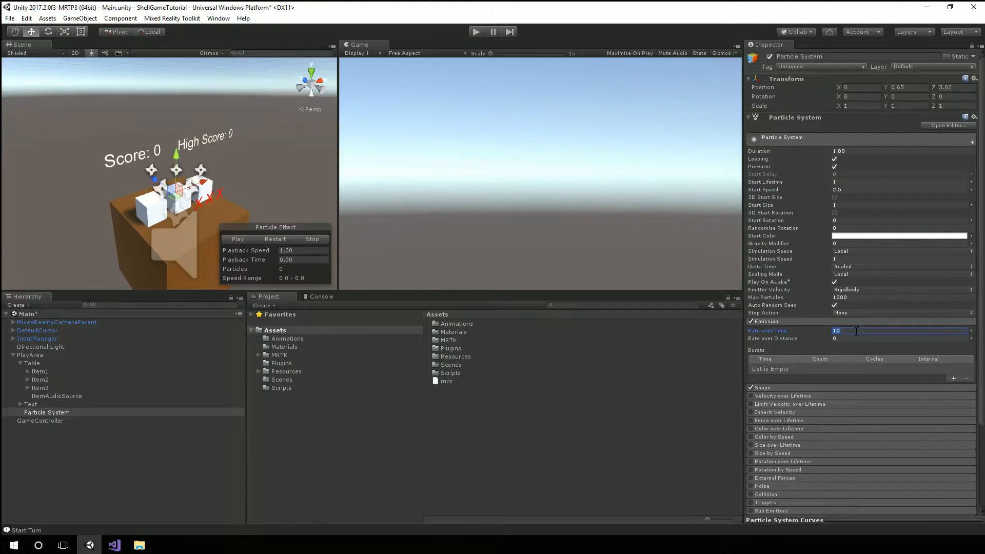
{"action": "type", "text": "0"}
{"action": "left_click", "coordinate": [245, 238]}
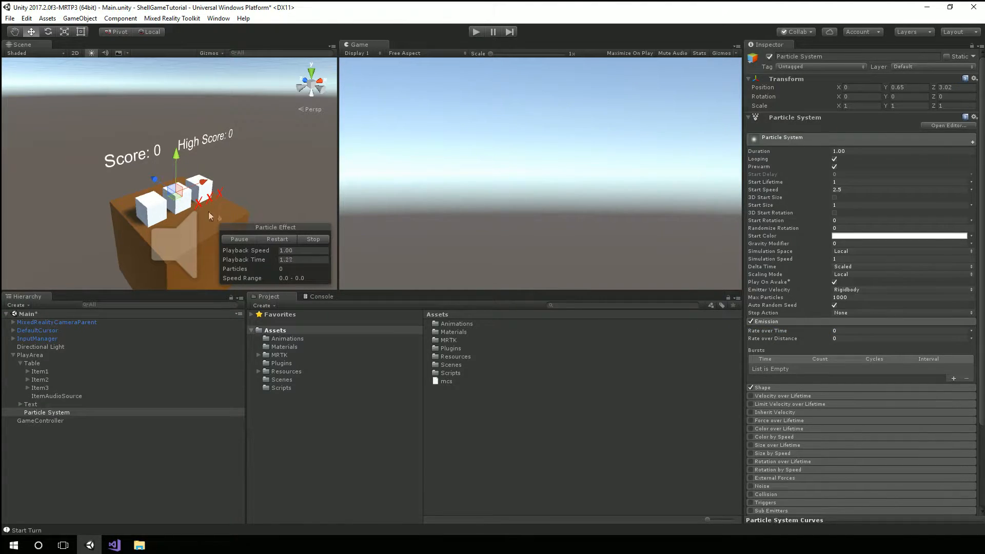
Step: Try Rate over Time values of 100 and 1000 while the effect plays
{"action": "left_click", "coordinate": [857, 330]}
{"action": "type", "text": "100"}
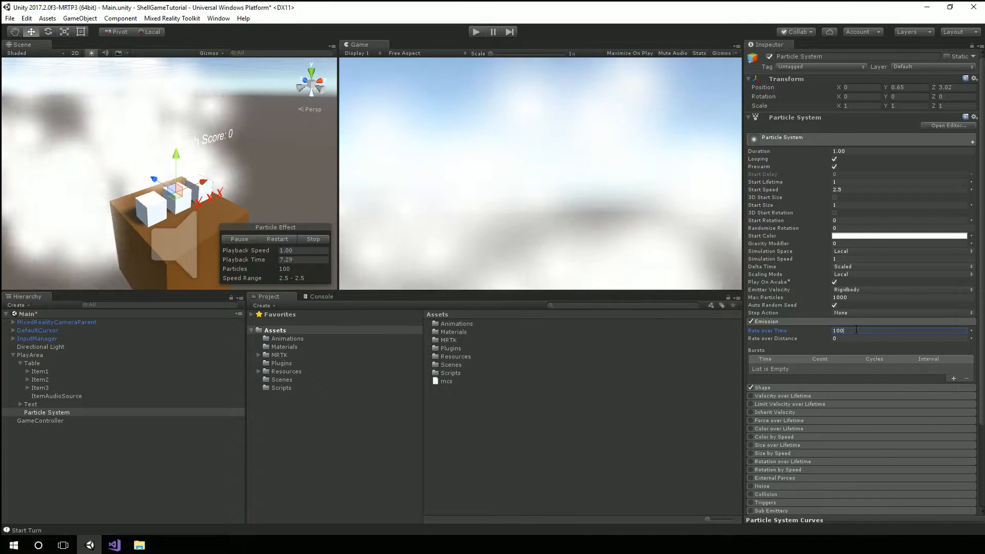
{"action": "type", "text": "0"}
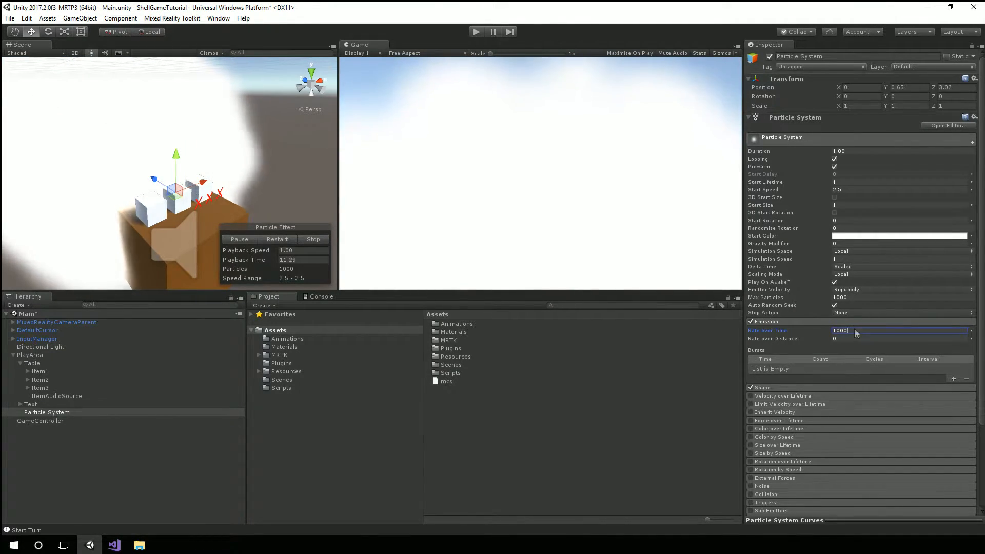
Step: Return Rate over Time to 0, add one default emission burst of 30 particles, and stop the preview
{"action": "double_click", "coordinate": [855, 329]}
{"action": "type", "text": "0"}
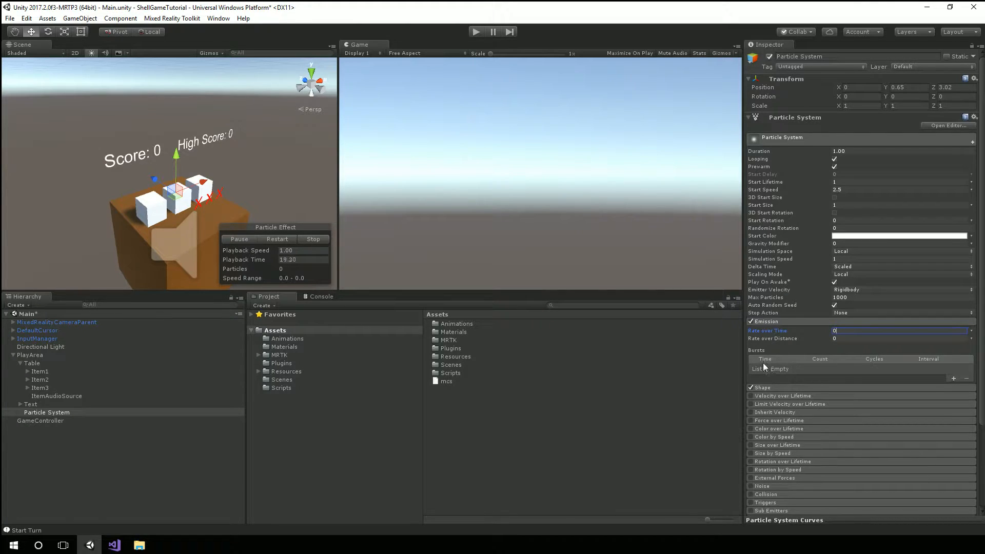
{"action": "left_click", "coordinate": [952, 378]}
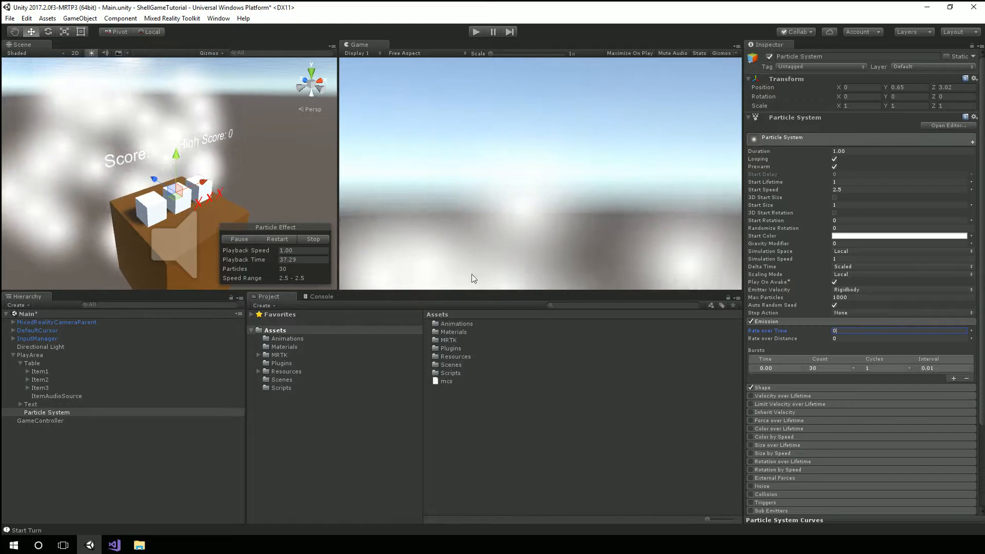
{"action": "left_click", "coordinate": [312, 240]}
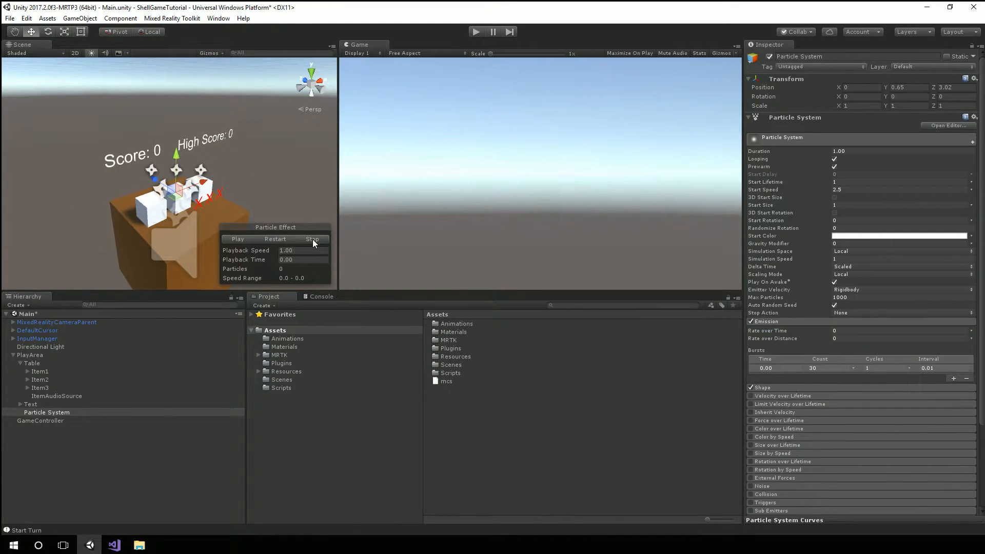
Step: Change the emitter's Shape from Cone to Sphere
{"action": "left_click", "coordinate": [789, 388]}
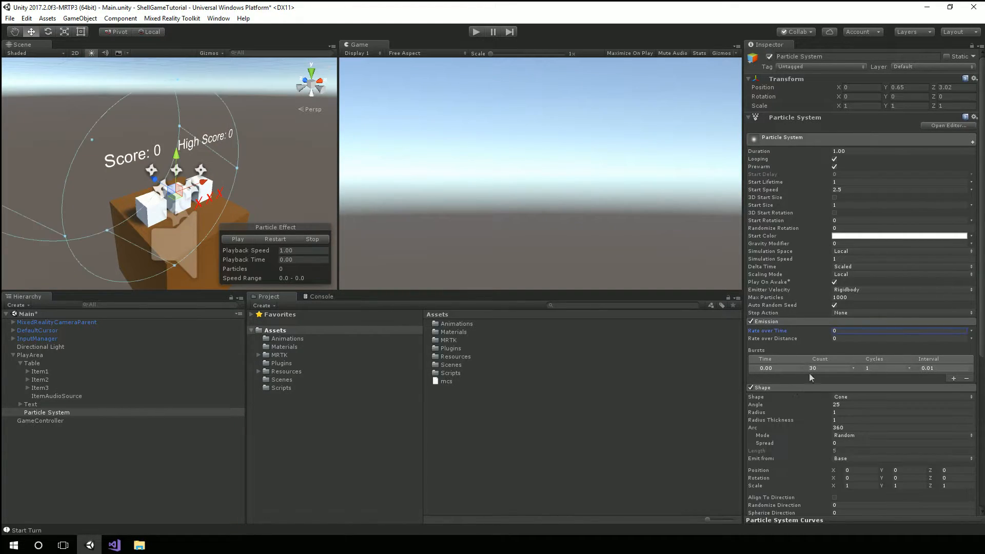
{"action": "scroll", "coordinate": [851, 355], "scroll_direction": "down", "scroll_amount": 3}
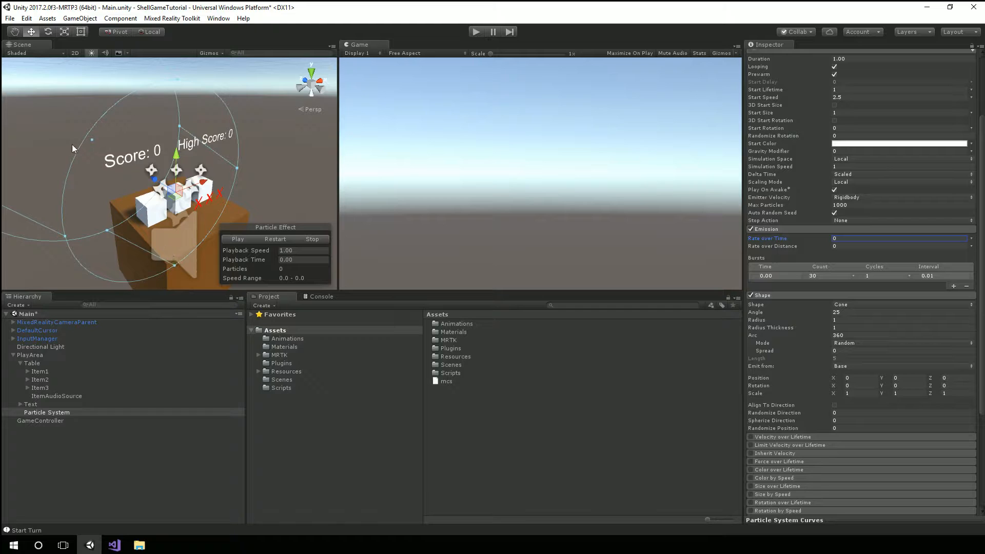
{"action": "left_click", "coordinate": [880, 305]}
{"action": "left_click", "coordinate": [883, 315]}
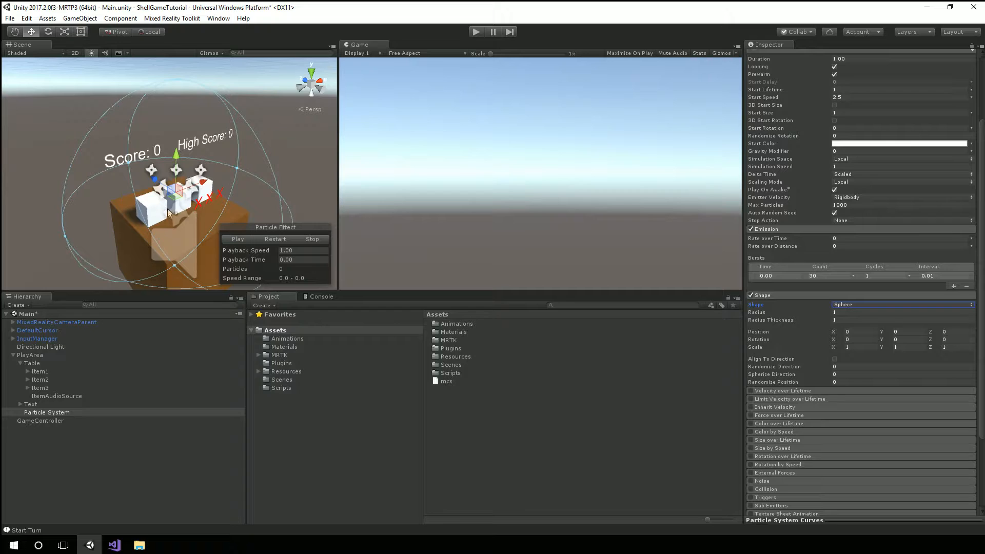
Step: Try several smaller sphere radii, settle on a Radius of 0.2, and play the effect preview
{"action": "left_click", "coordinate": [841, 313]}
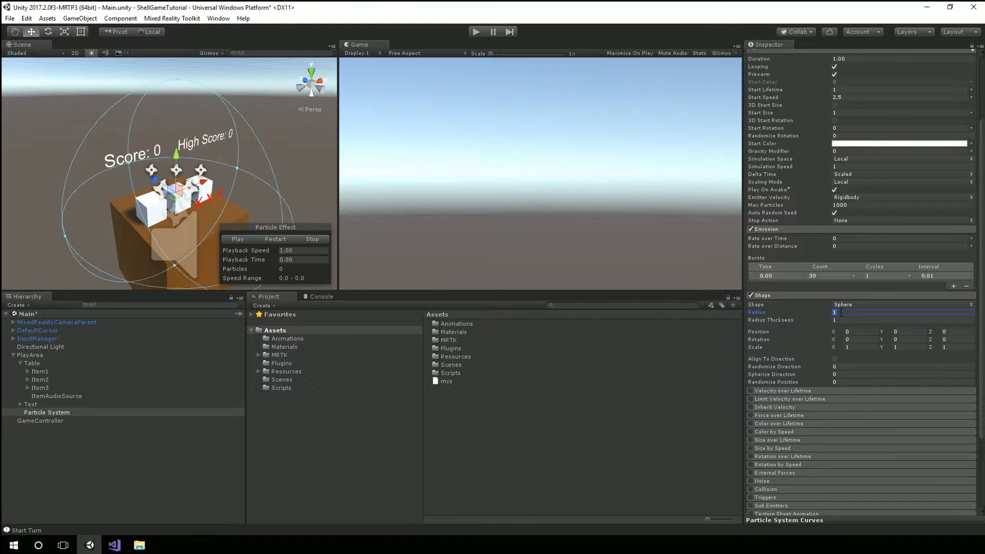
{"action": "type", "text": ".5"}
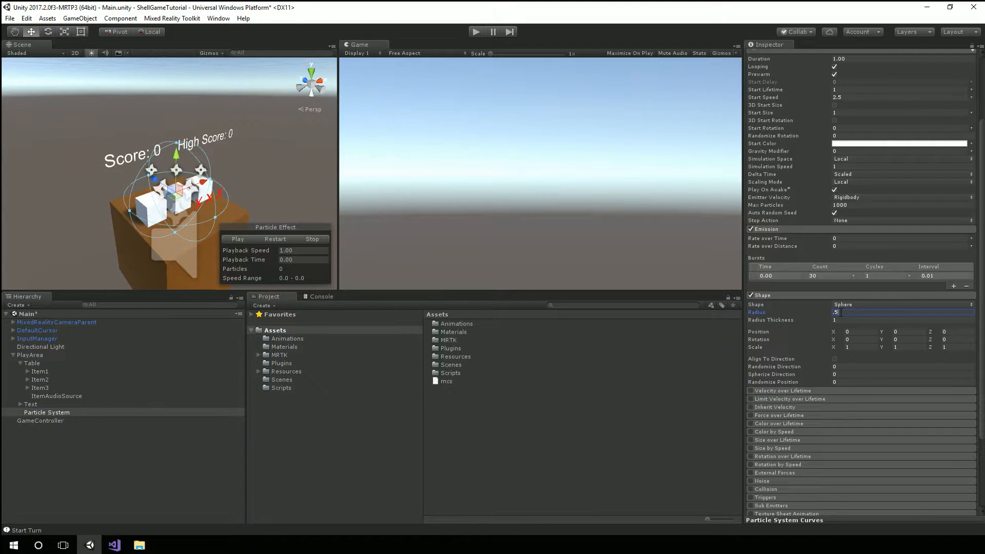
{"action": "key", "text": "BackSpace"}
{"action": "type", "text": "25"}
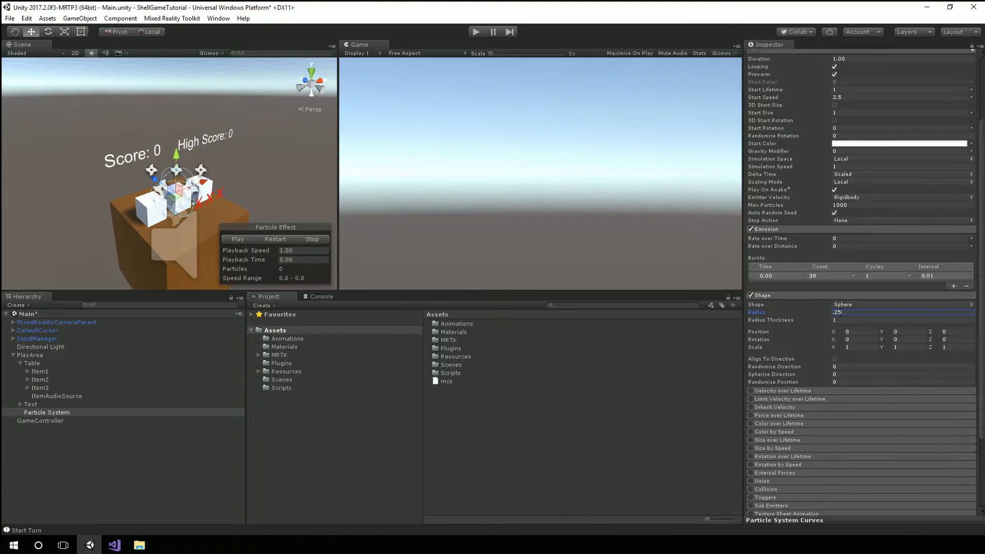
{"action": "key", "text": "BackSpace"}
{"action": "key", "text": "BackSpace"}
{"action": "type", "text": "15"}
{"action": "key", "text": "BackSpace"}
{"action": "key", "text": "BackSpace"}
{"action": "type", "text": "2"}
{"action": "left_click", "coordinate": [238, 239]}
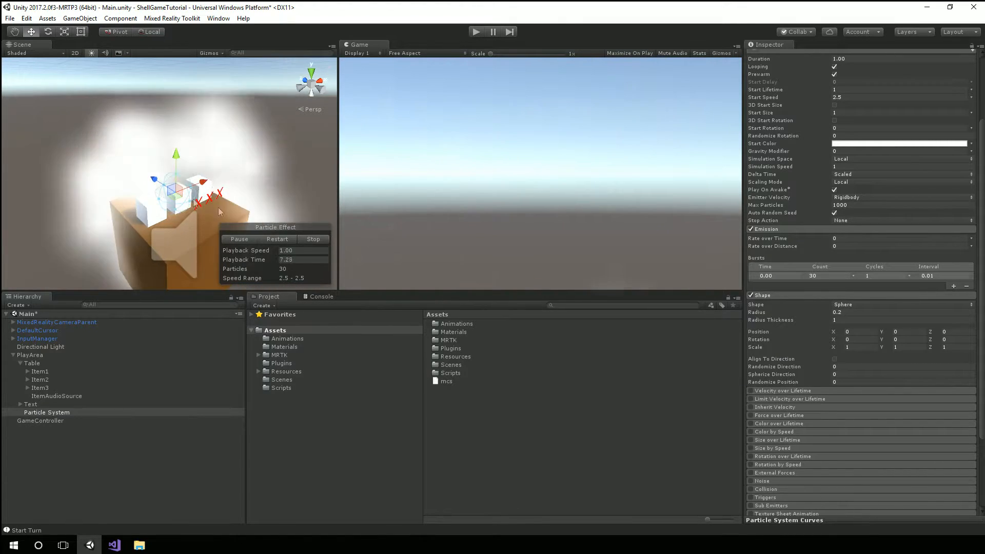
Step: Try a sphere Radius of 10, restore it to 0.2, and stop the preview
{"action": "left_click", "coordinate": [853, 312]}
{"action": "type", "text": "10"}
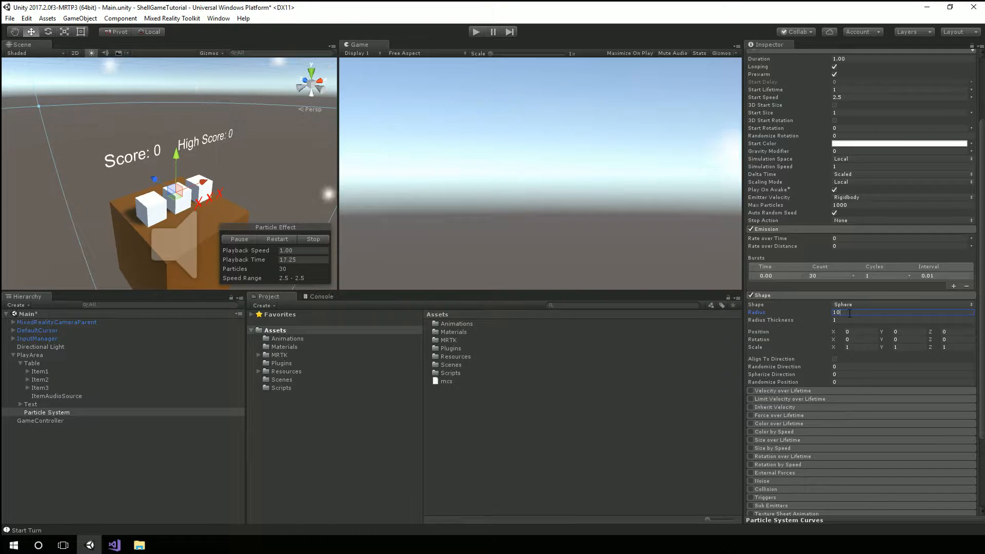
{"action": "key", "text": "BackSpace"}
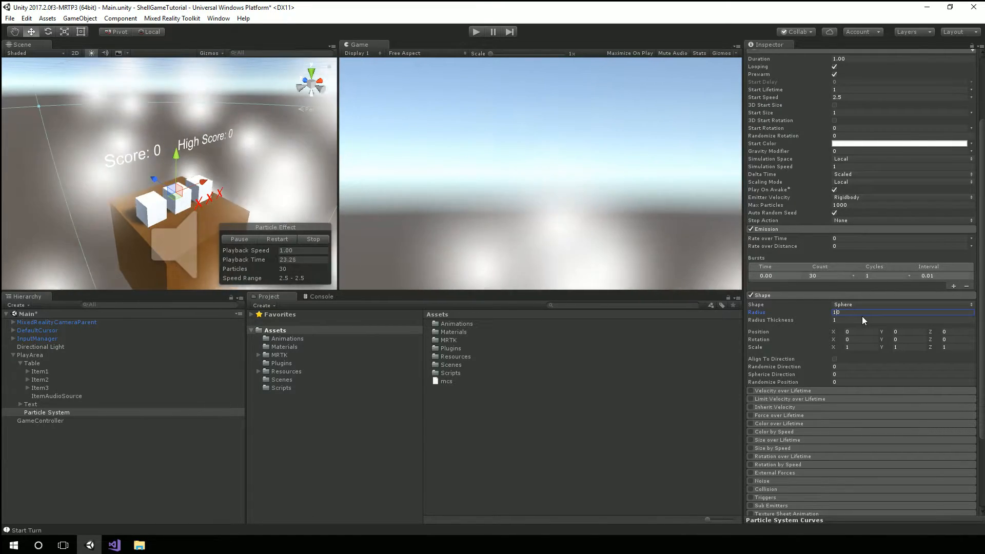
{"action": "key", "text": "BackSpace"}
{"action": "type", "text": ".2"}
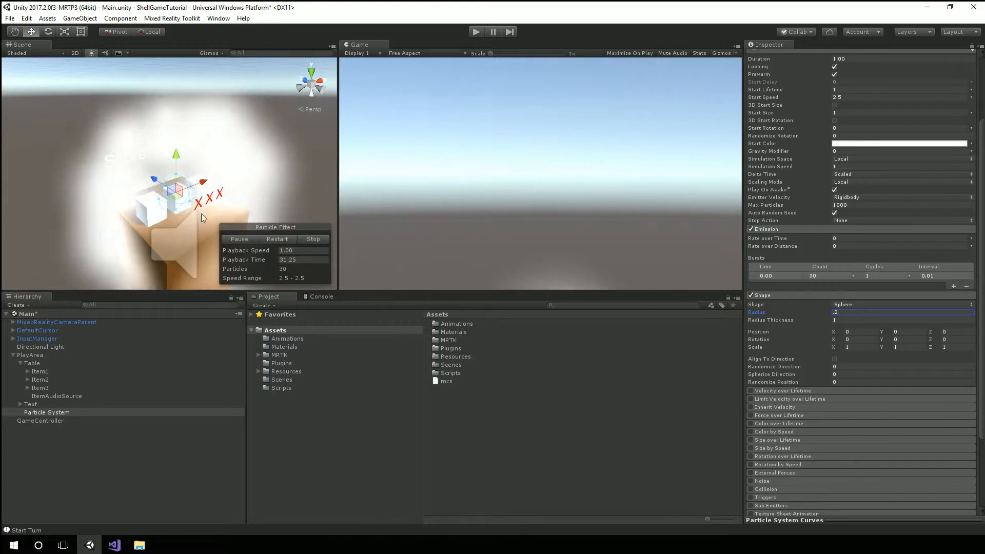
{"action": "left_click", "coordinate": [312, 239]}
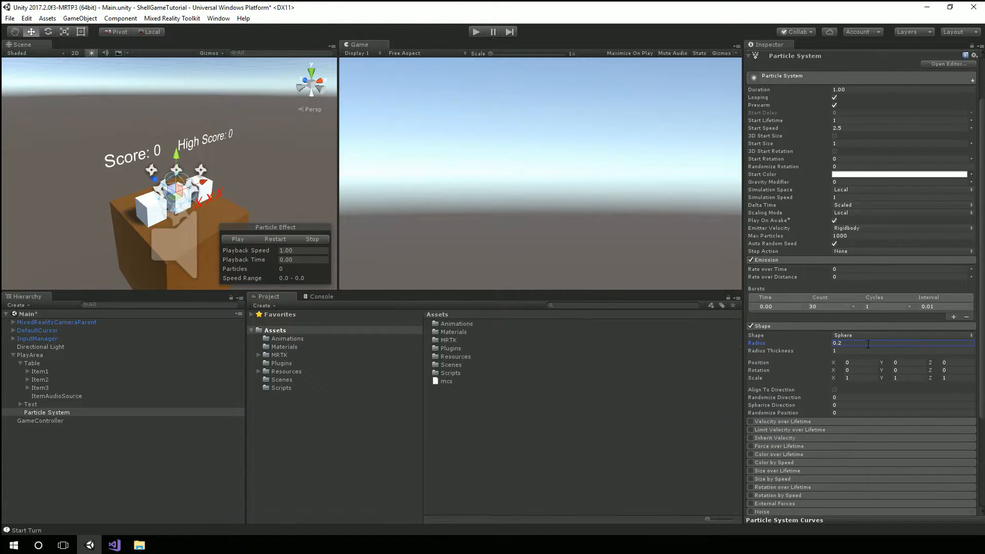
{"action": "left_click", "coordinate": [973, 82]}
{"action": "left_click", "coordinate": [973, 82]}
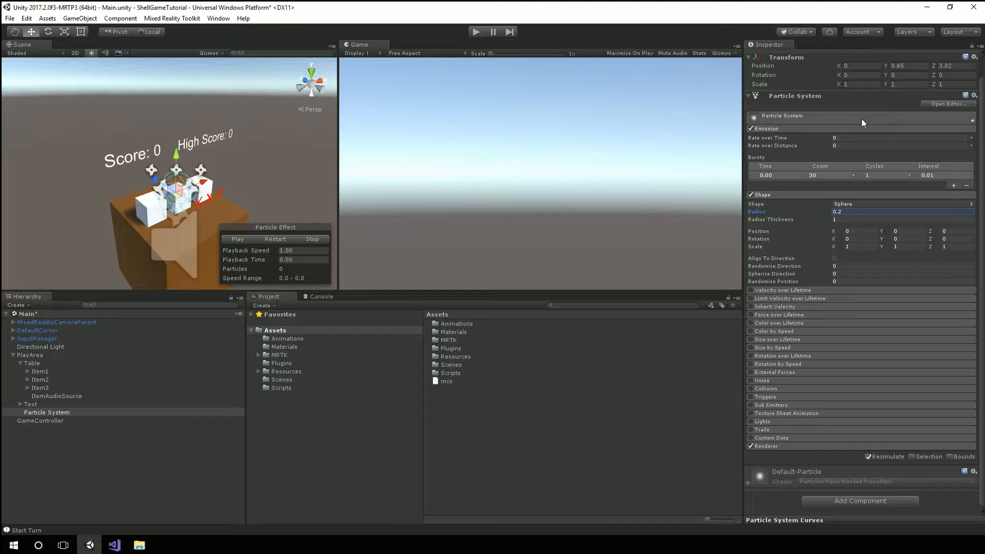
{"action": "left_click", "coordinate": [860, 117]}
{"action": "scroll", "coordinate": [942, 124], "scroll_direction": "down", "scroll_amount": 2}
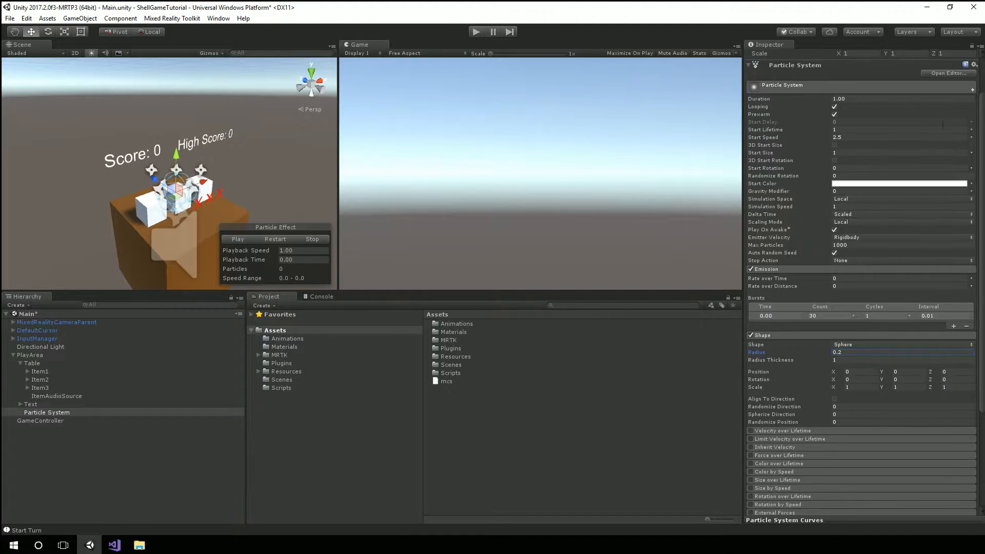
Step: Turn off Show All Modules for the particle system and collapse the Emission and Shape modules
{"action": "left_click", "coordinate": [971, 91]}
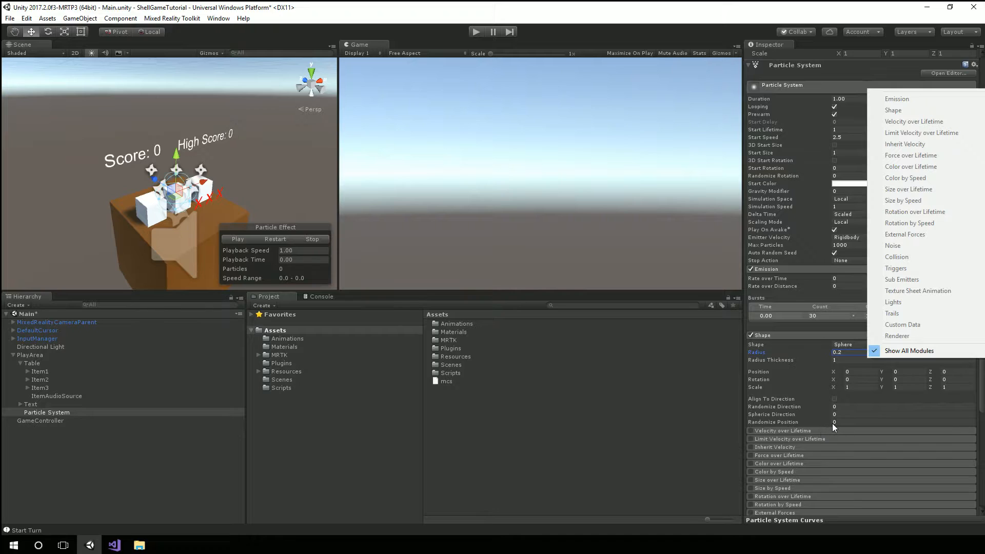
{"action": "left_click", "coordinate": [875, 351]}
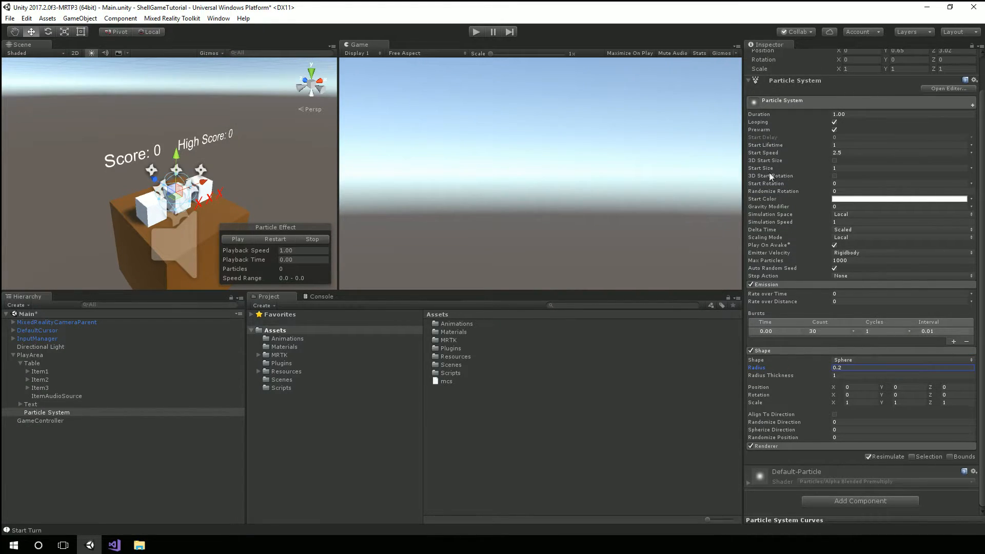
{"action": "left_click", "coordinate": [793, 285]}
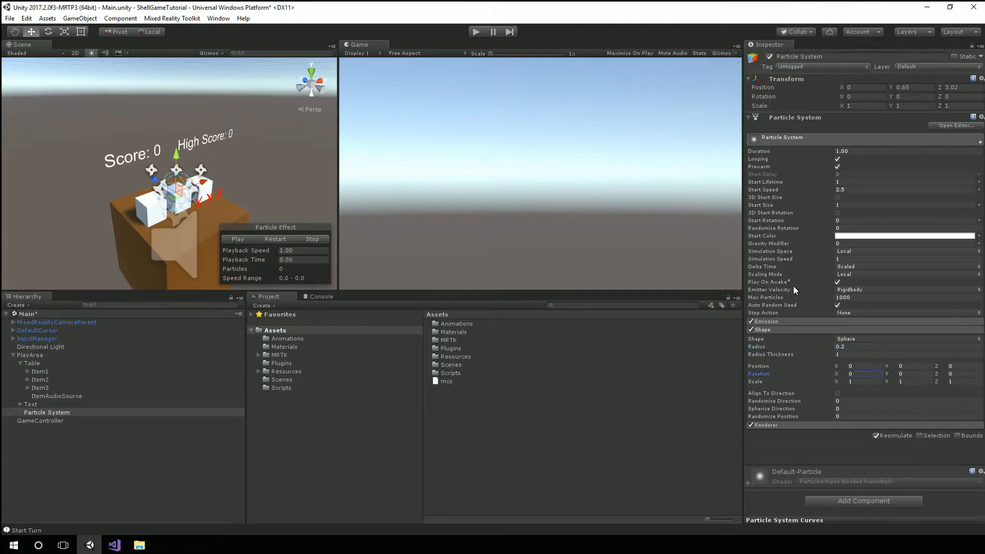
{"action": "left_click", "coordinate": [783, 330]}
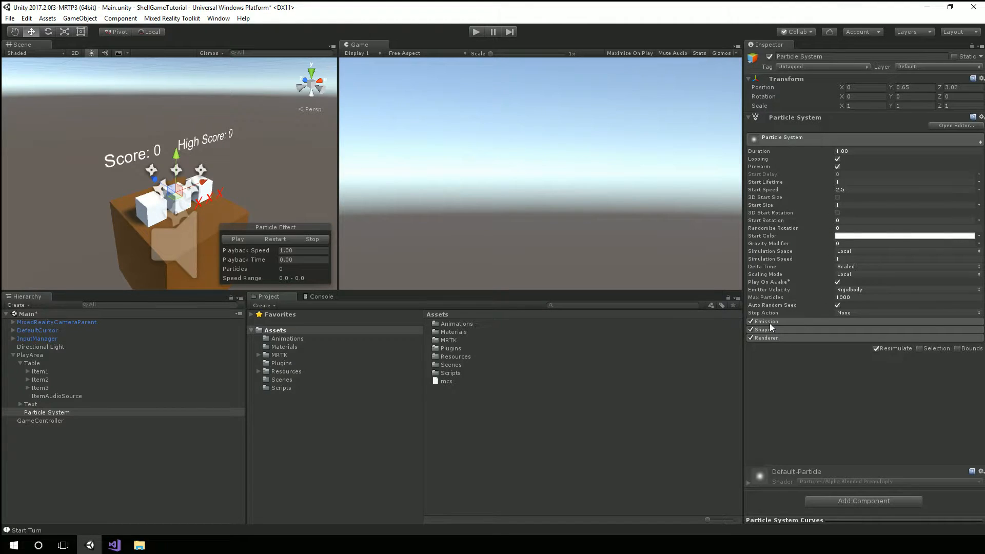
Step: Show all modules of the particle system, preview the current effect briefly, and enable the Color over Lifetime module
{"action": "left_click", "coordinate": [980, 143]}
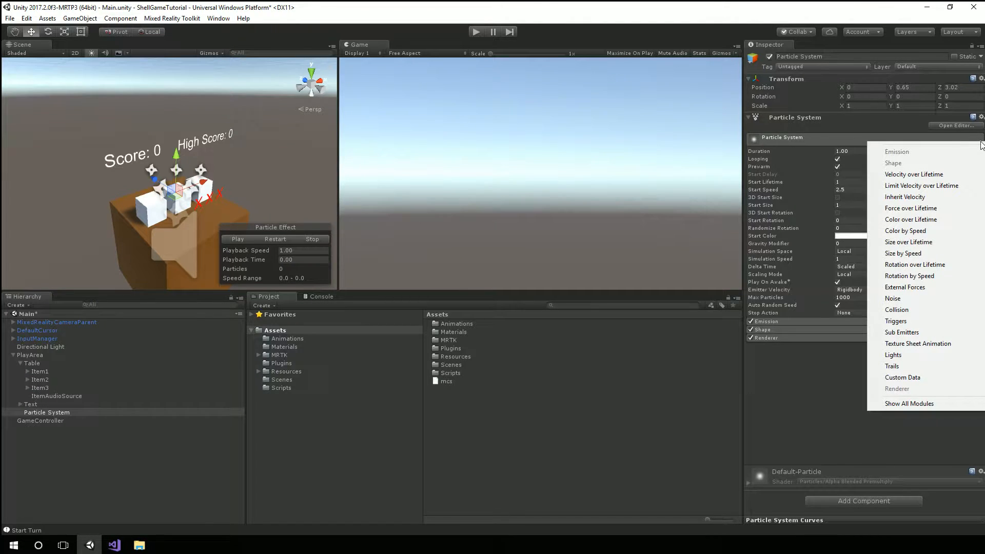
{"action": "left_click", "coordinate": [904, 403]}
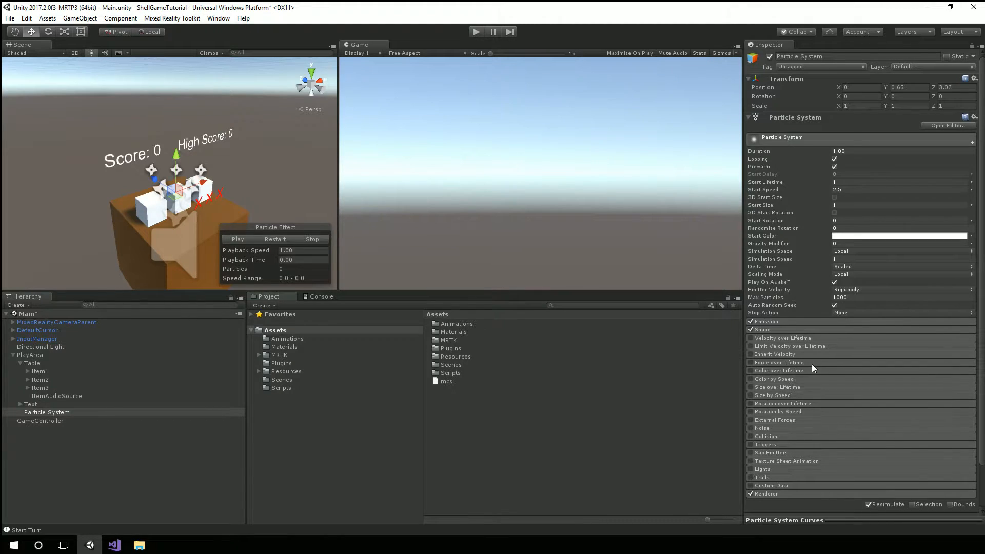
{"action": "left_click", "coordinate": [780, 370]}
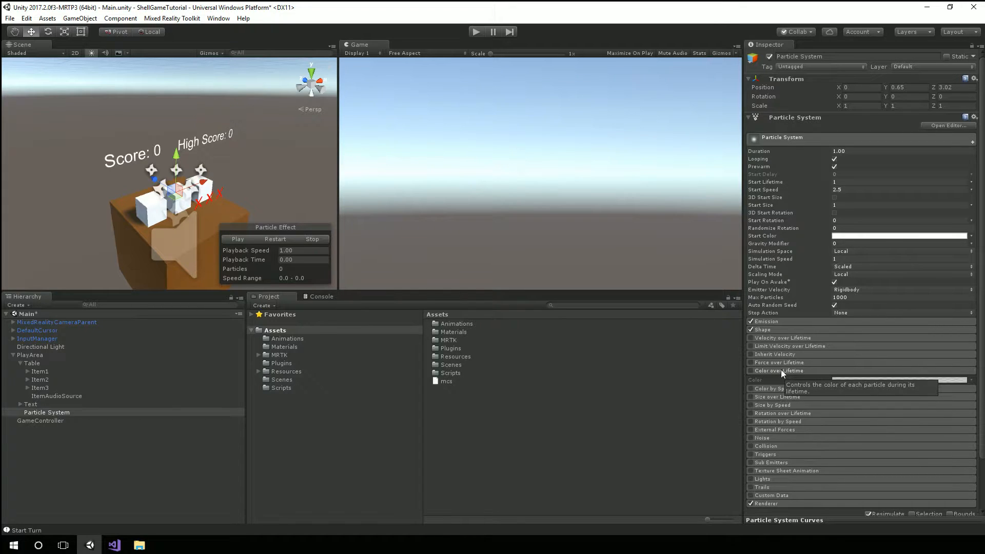
{"action": "left_click", "coordinate": [239, 239]}
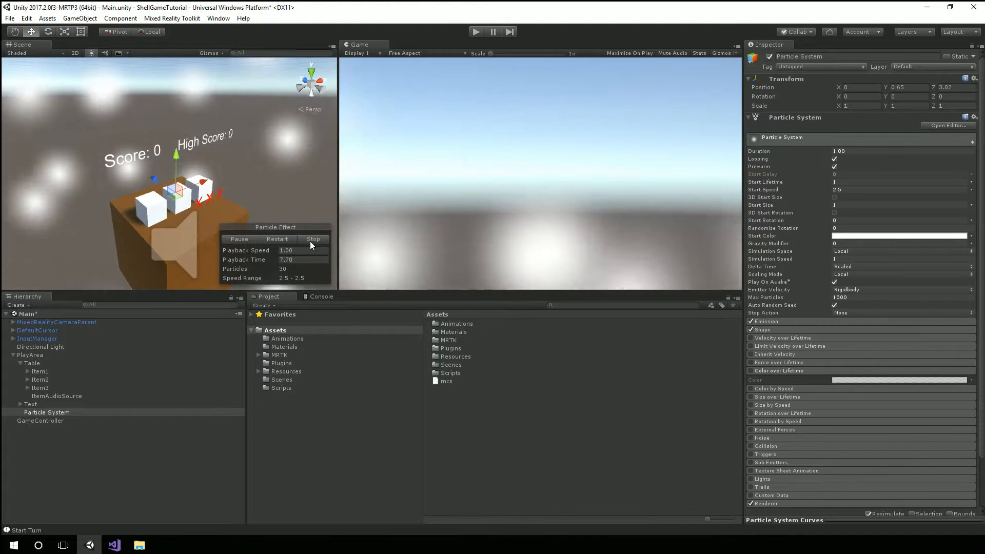
{"action": "left_click", "coordinate": [312, 241]}
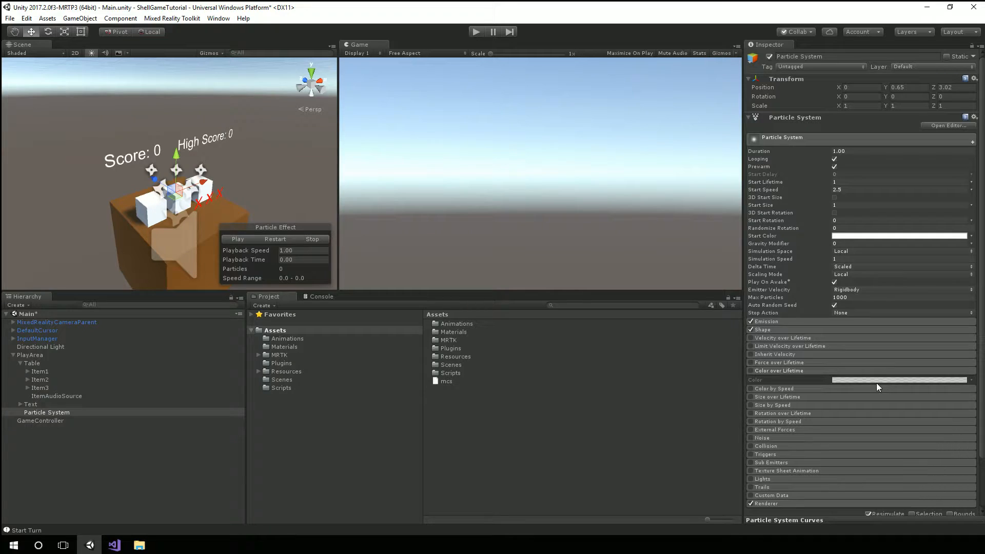
{"action": "left_click", "coordinate": [750, 371]}
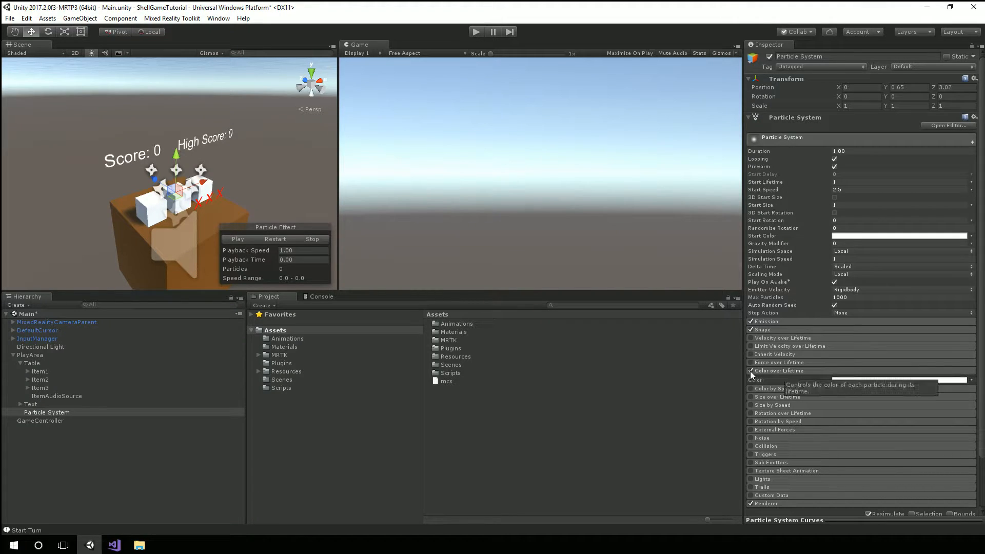
Step: In the Color over Lifetime gradient, move the opaque alpha marker close to the end and set the end marker's Alpha to 0
{"action": "left_click", "coordinate": [900, 381]}
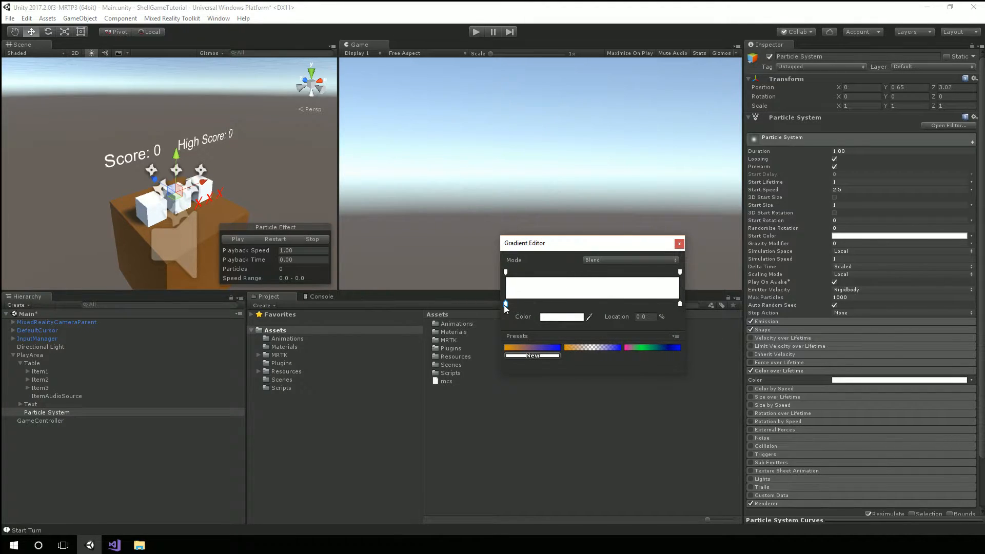
{"action": "left_click", "coordinate": [680, 304]}
{"action": "left_click", "coordinate": [506, 272]}
{"action": "left_click", "coordinate": [680, 272]}
{"action": "left_click", "coordinate": [505, 273]}
{"action": "left_click_drag", "start_coordinate": [513, 273], "coordinate": [674, 280]}
{"action": "left_click", "coordinate": [679, 272]}
{"action": "left_click", "coordinate": [593, 317]}
{"action": "type", "text": "0"}
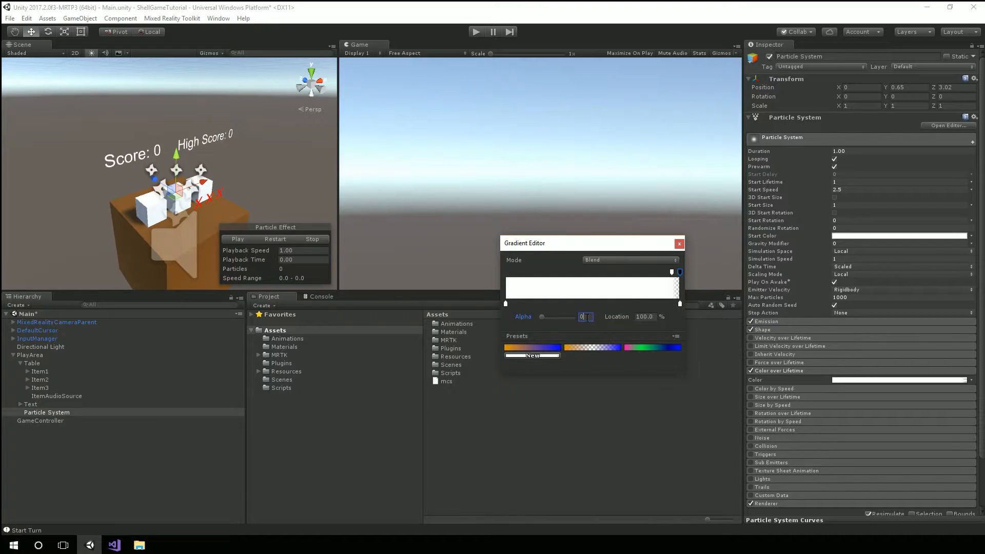
{"action": "left_click", "coordinate": [672, 272]}
{"action": "left_click", "coordinate": [679, 272]}
Step: Change the color marker at the gradient's 100% location to dark green
{"action": "left_click", "coordinate": [680, 305]}
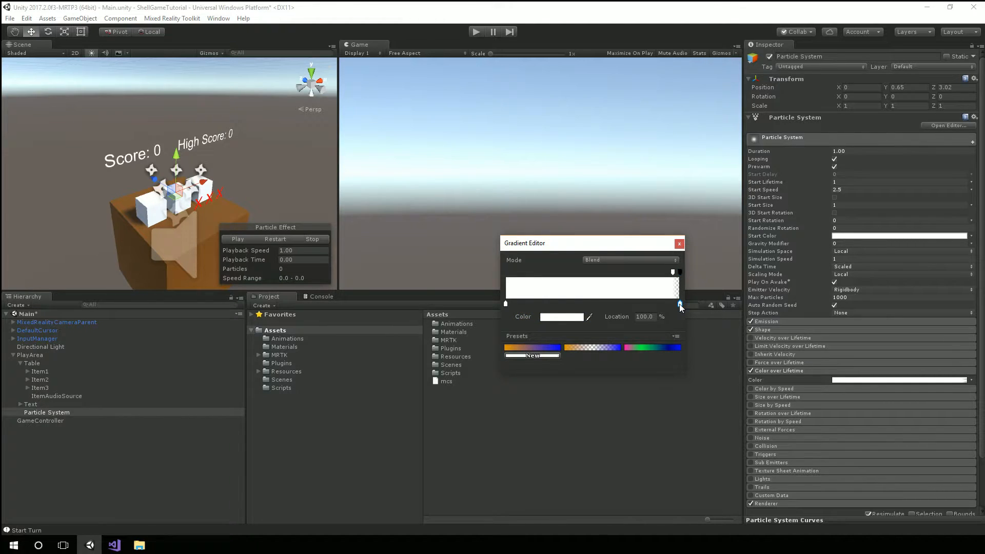
{"action": "left_click", "coordinate": [566, 318]}
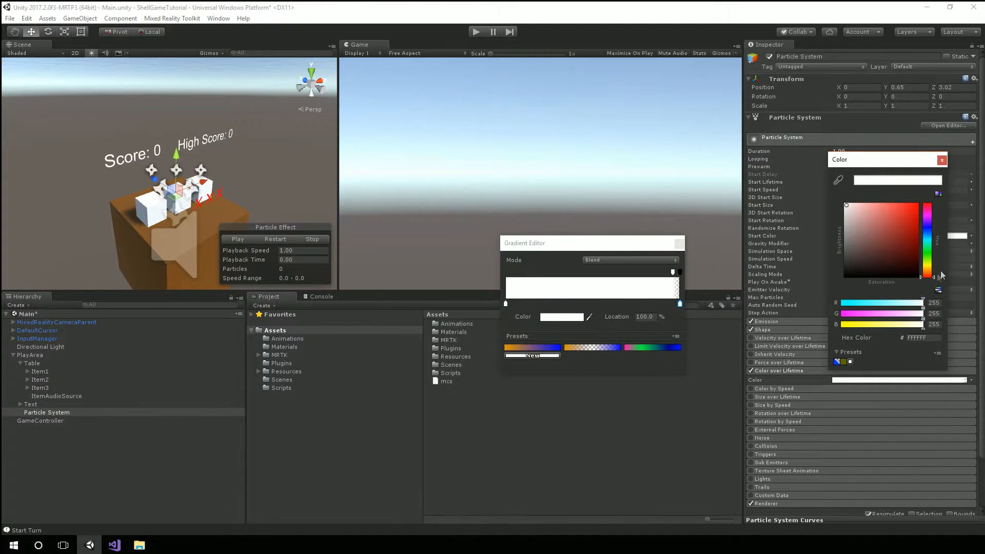
{"action": "mouse_move", "coordinate": [927, 272]}
{"action": "left_mouse_down"}
{"action": "mouse_move", "coordinate": [928, 251]}
{"action": "mouse_move", "coordinate": [909, 240]}
{"action": "mouse_move", "coordinate": [920, 252]}
{"action": "left_mouse_up"}
{"action": "left_click", "coordinate": [506, 302]}
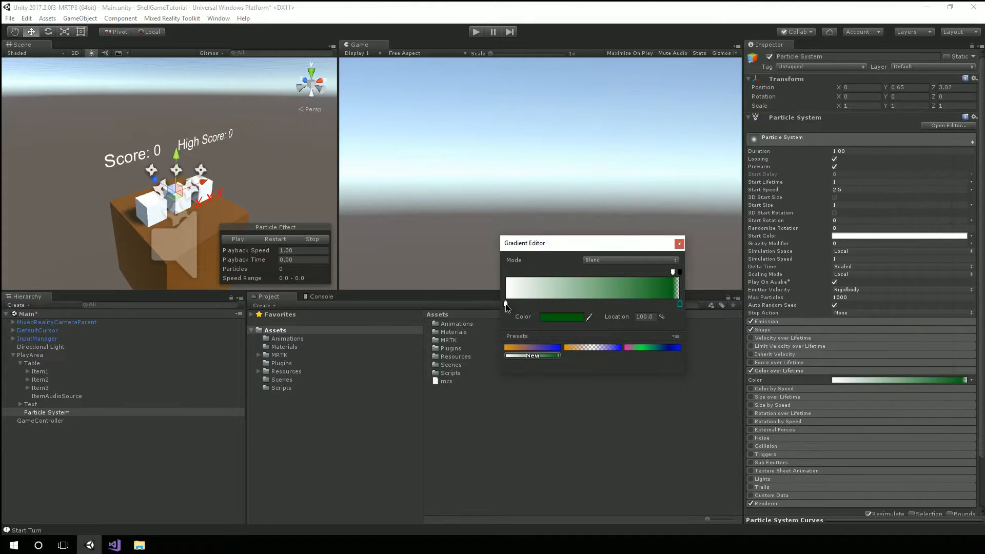
Step: Move the starting white color marker to location 12.4% and add another white marker at the gradient's start
{"action": "left_click_drag", "start_coordinate": [506, 303], "coordinate": [560, 304]}
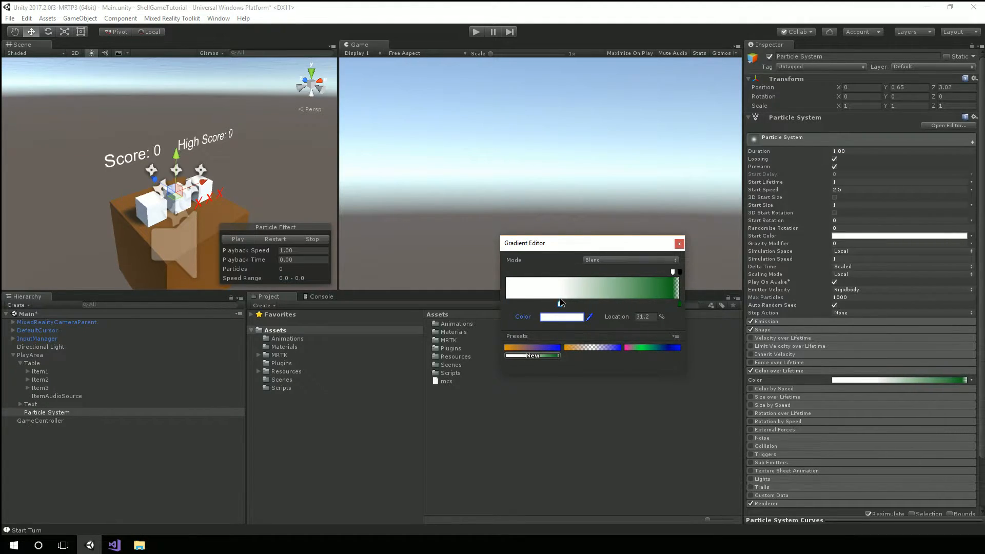
{"action": "left_click", "coordinate": [509, 304]}
{"action": "left_click_drag", "start_coordinate": [561, 304], "coordinate": [527, 305]}
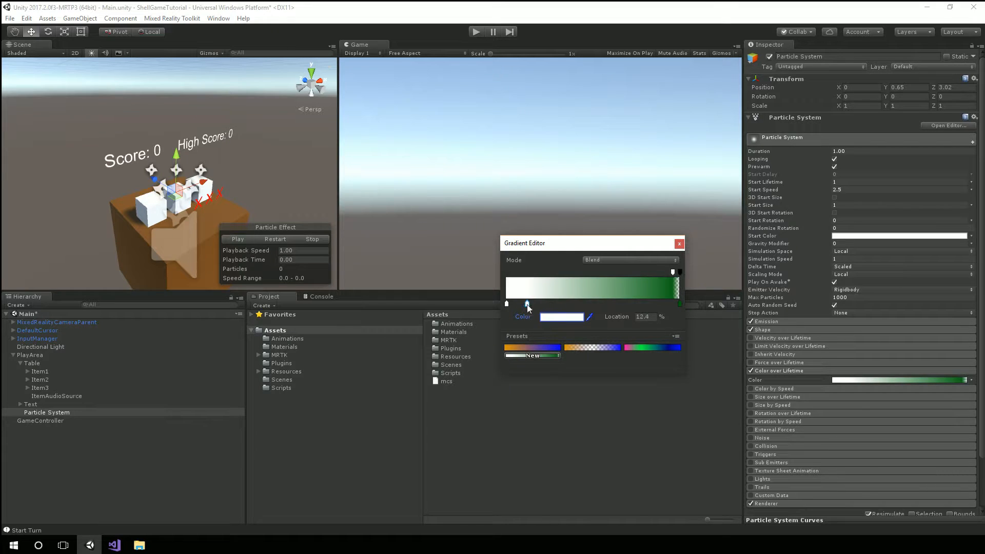
Step: Set the 12.4% marker's color to light green 88F653 and move the marker to location 5.9%
{"action": "left_click", "coordinate": [558, 317]}
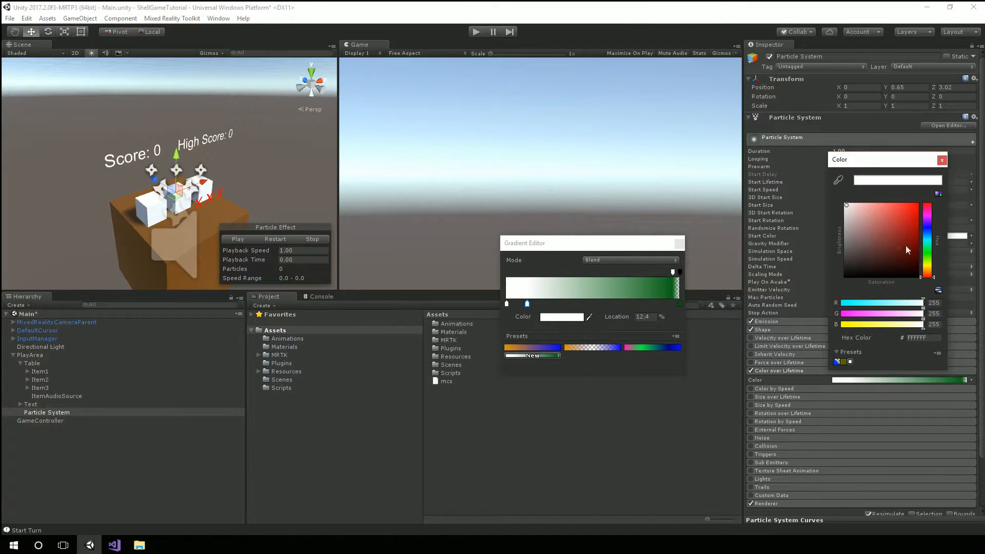
{"action": "left_click", "coordinate": [929, 256]}
{"action": "left_click_drag", "start_coordinate": [907, 228], "coordinate": [892, 208]}
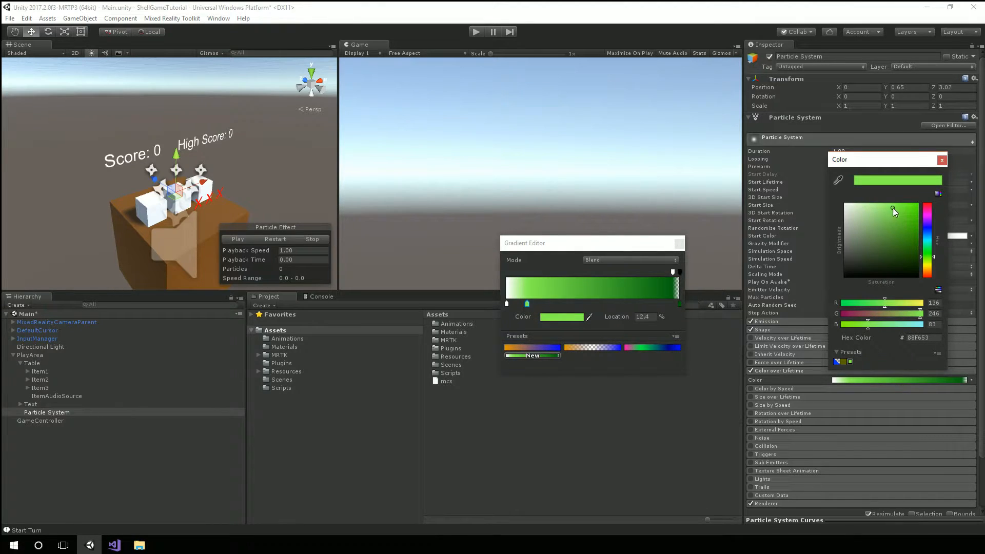
{"action": "left_click", "coordinate": [527, 304]}
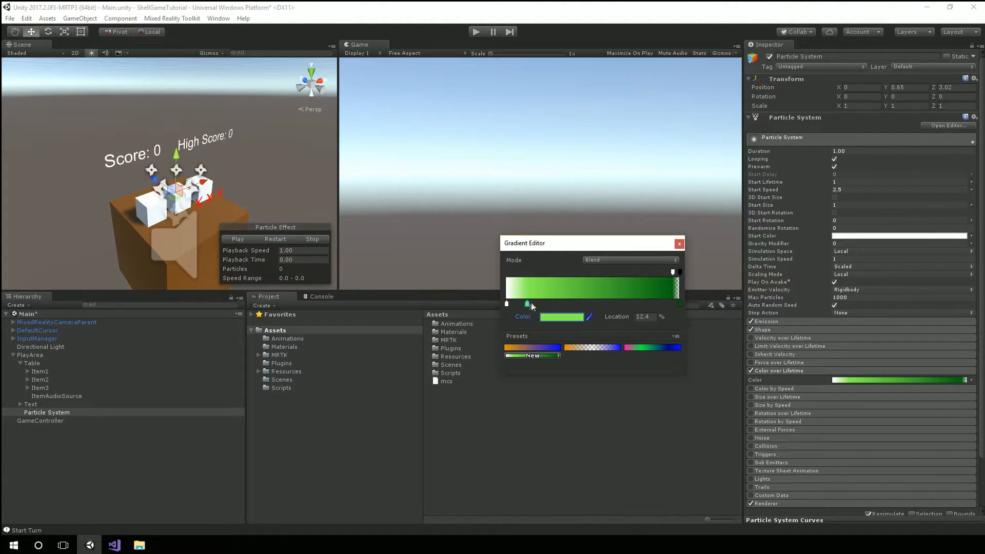
{"action": "left_click_drag", "start_coordinate": [526, 303], "coordinate": [521, 301]}
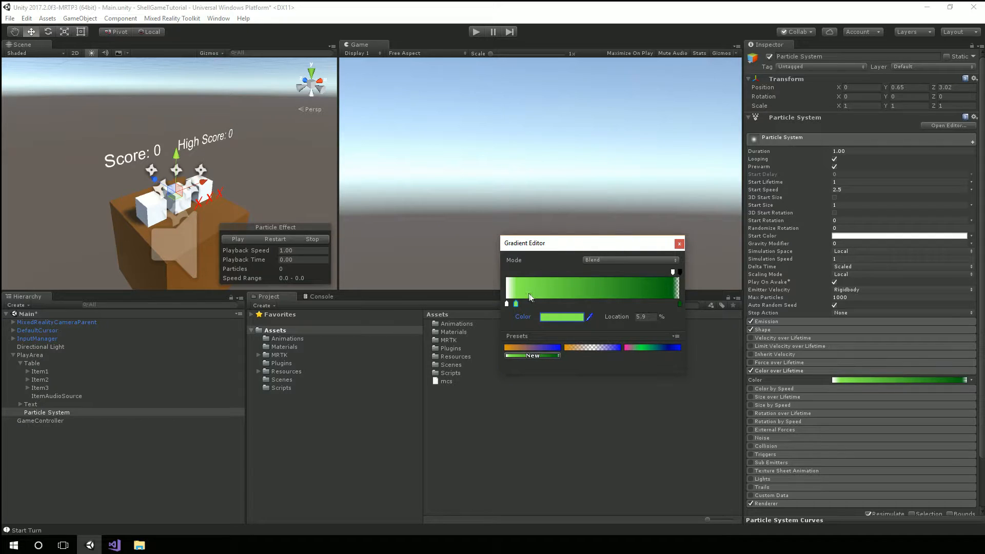
Step: Close the gradient editor, play the particle effect preview to check the green coloring, and stop it
{"action": "left_click", "coordinate": [237, 243]}
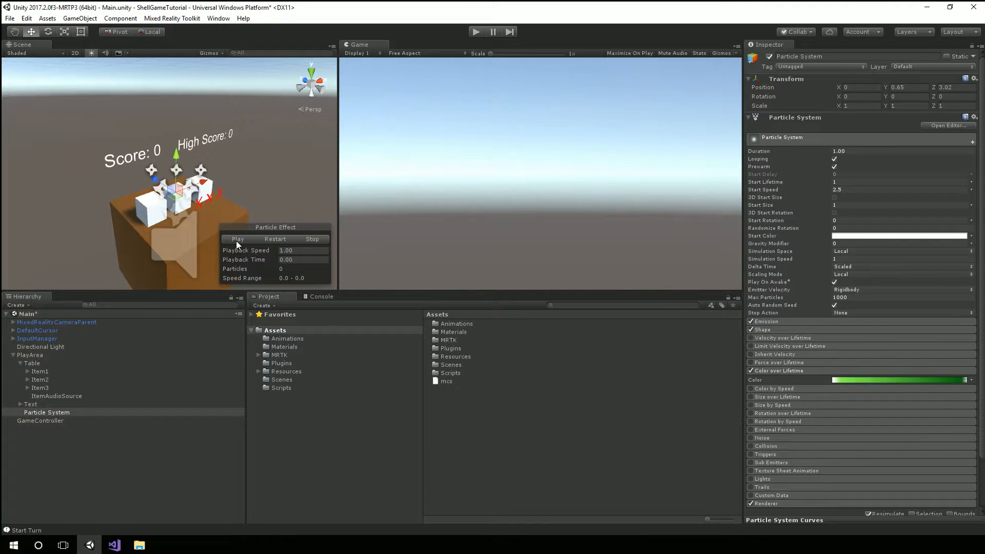
{"action": "left_click", "coordinate": [239, 238]}
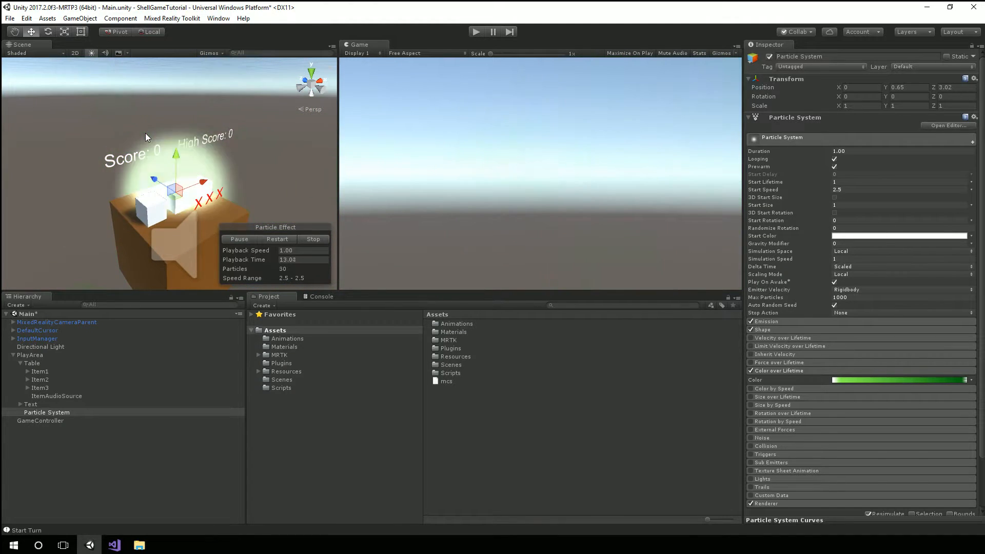
{"action": "left_click", "coordinate": [317, 239]}
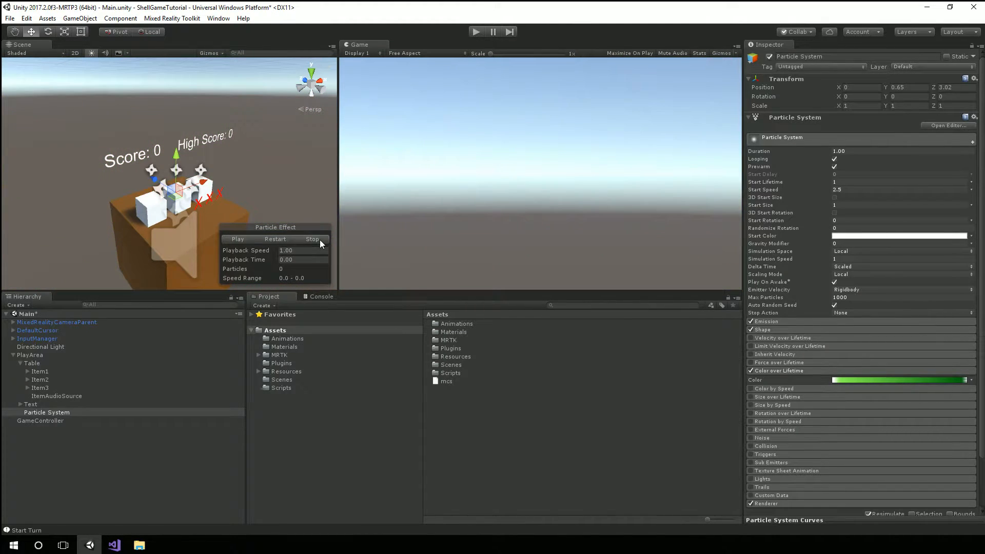
Step: Move the gradient's opaque alpha marker to location 86.8% and preview the resulting fade-out
{"action": "left_click", "coordinate": [874, 380]}
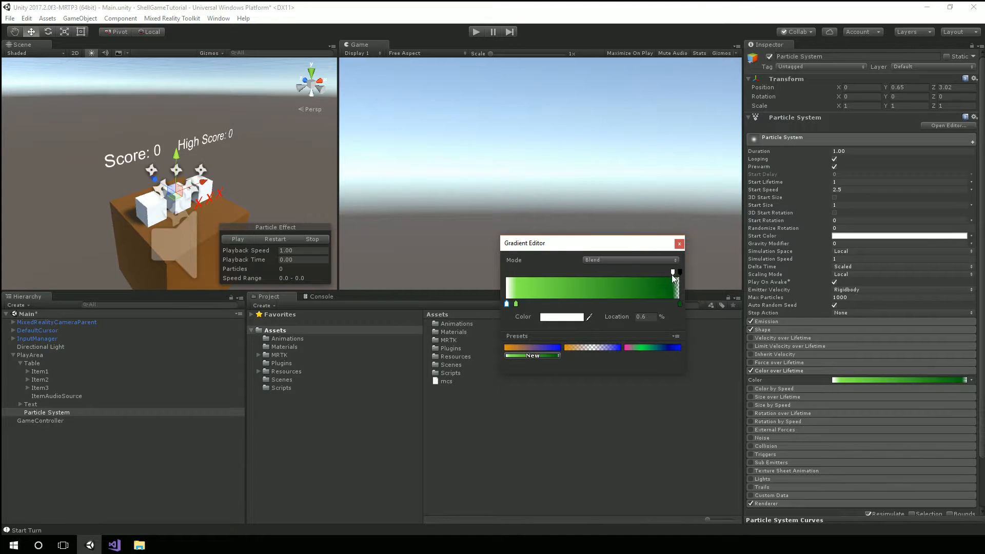
{"action": "left_click_drag", "start_coordinate": [674, 272], "coordinate": [656, 273]}
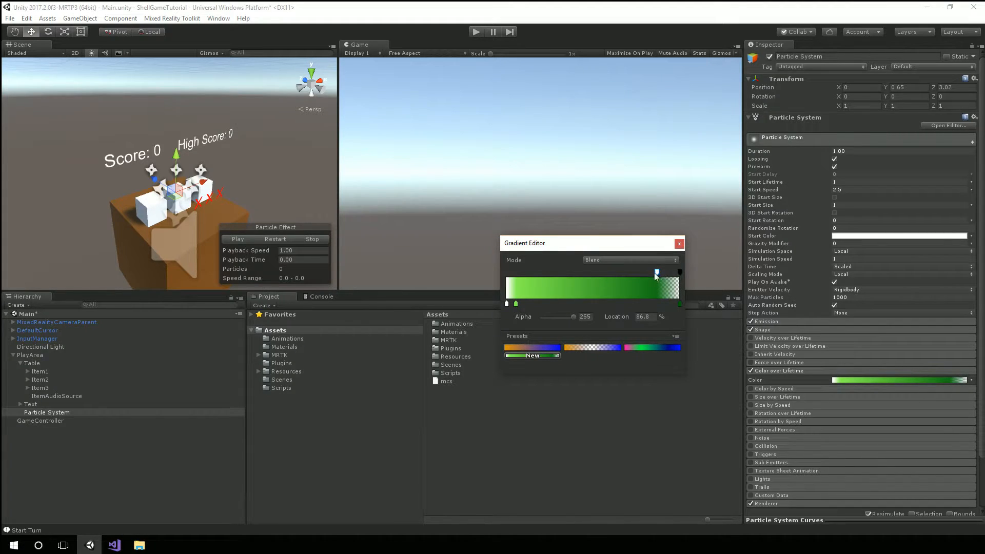
{"action": "left_click", "coordinate": [238, 239]}
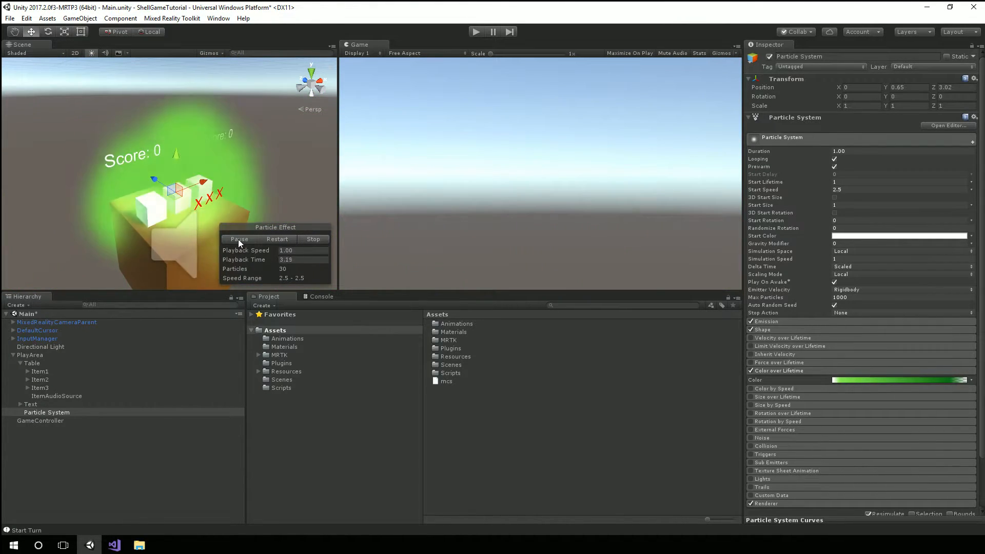
{"action": "left_click", "coordinate": [314, 241]}
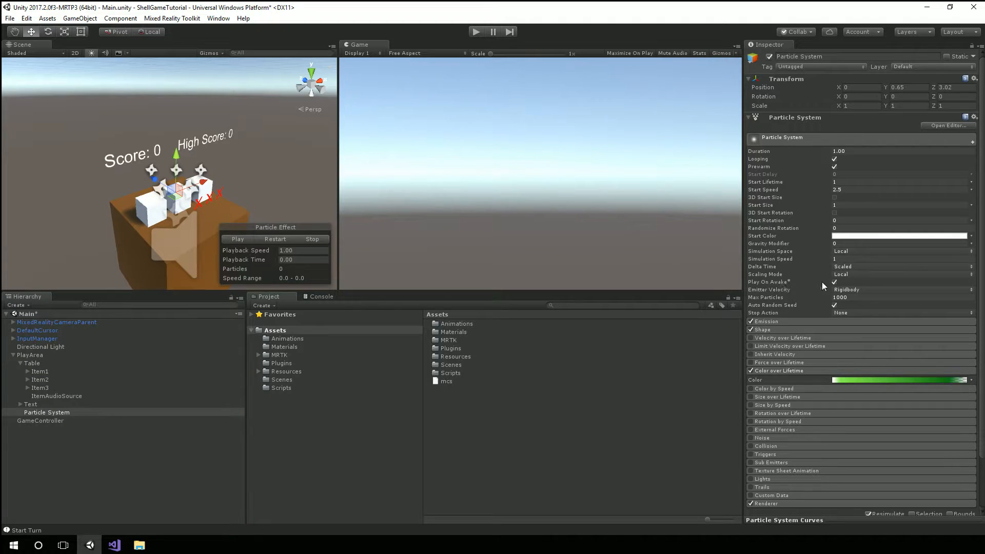
Step: With the effect preview playing, try Start Size values of 0.2, 0.5, 1 and 0.75, settle on 0.7, and stop the preview
{"action": "mouse_move", "coordinate": [821, 281]}
{"action": "left_click", "coordinate": [238, 240]}
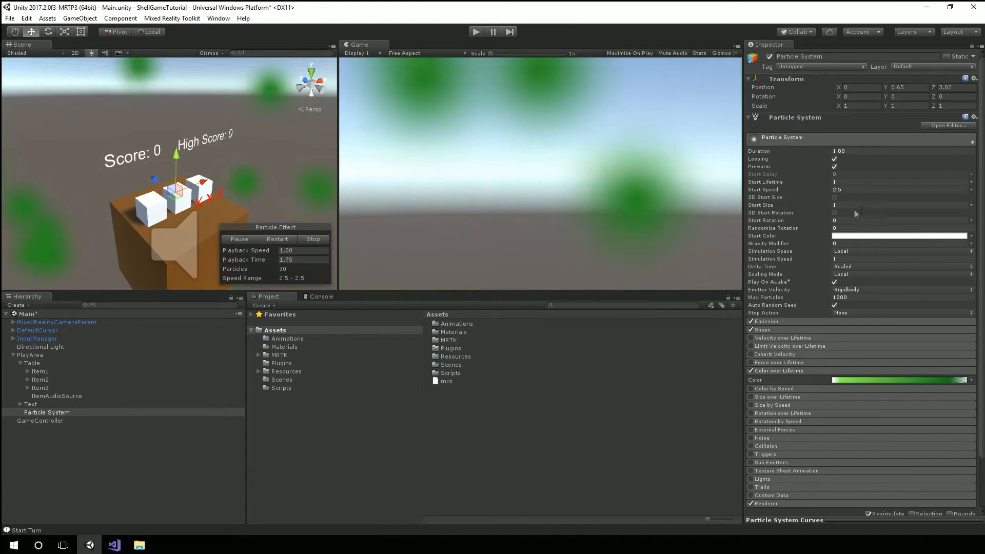
{"action": "left_click", "coordinate": [854, 205]}
{"action": "type", "text": ".2"}
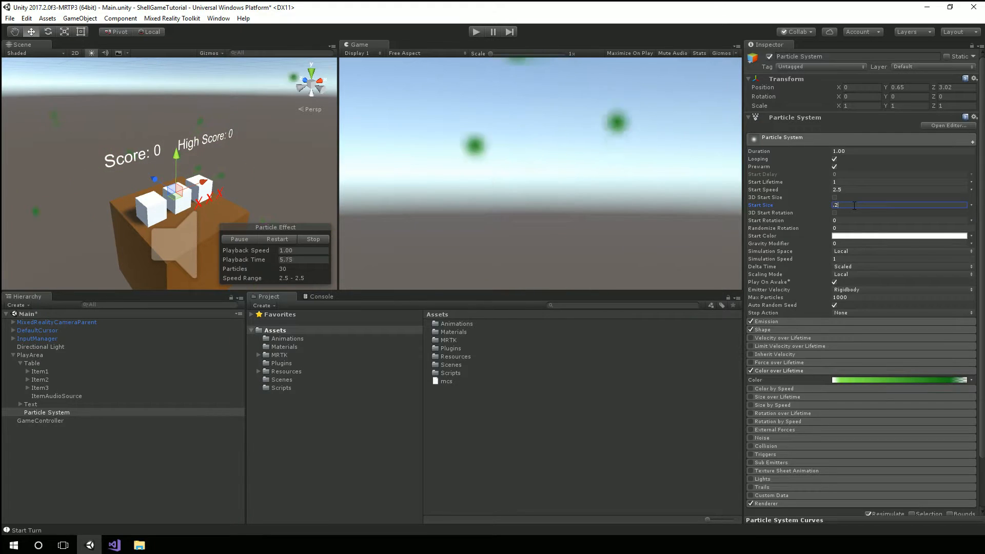
{"action": "key", "text": "BackSpace"}
{"action": "type", "text": "5"}
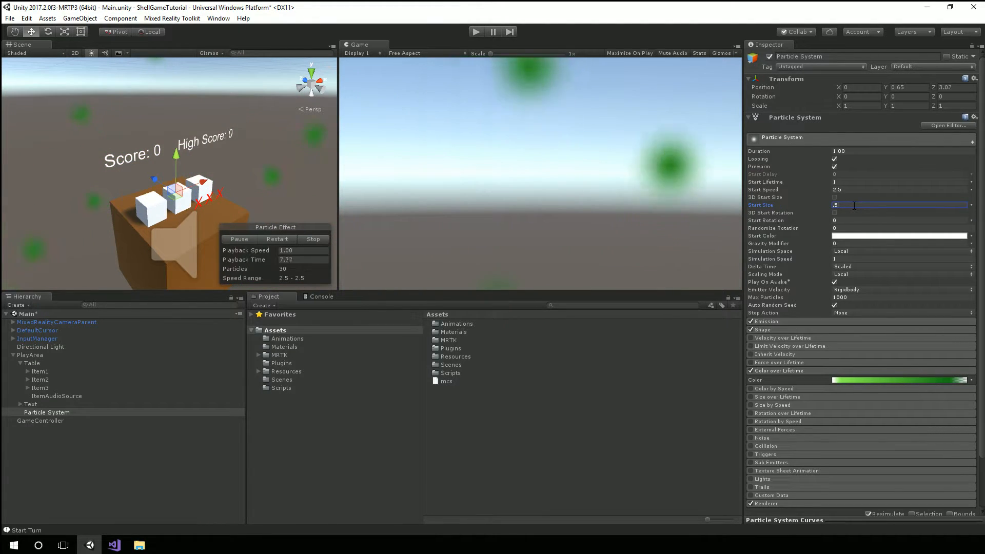
{"action": "key", "text": "BackSpace"}
{"action": "type", "text": "7"}
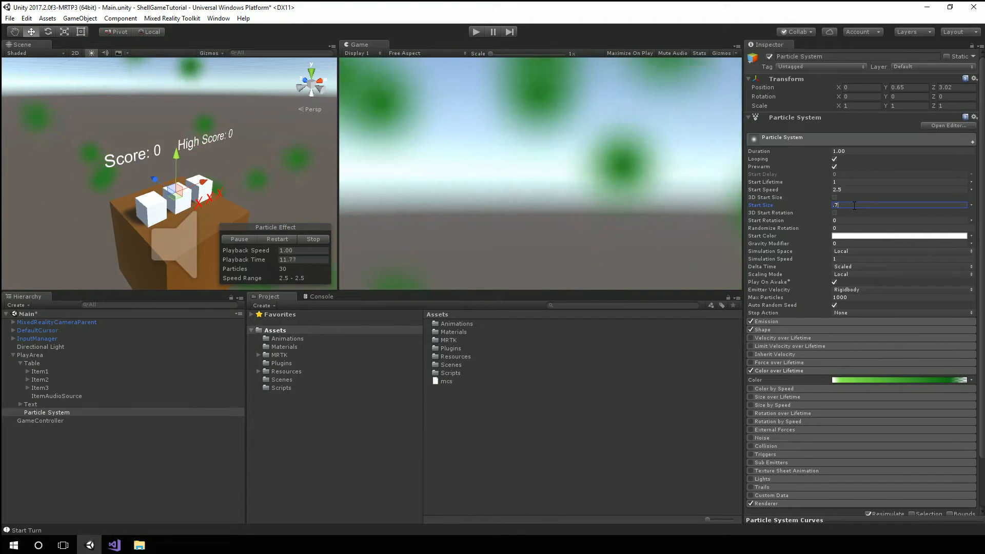
{"action": "double_click", "coordinate": [854, 206]}
{"action": "type", "text": "1"}
{"action": "key", "text": "BackSpace"}
{"action": "type", "text": ".75"}
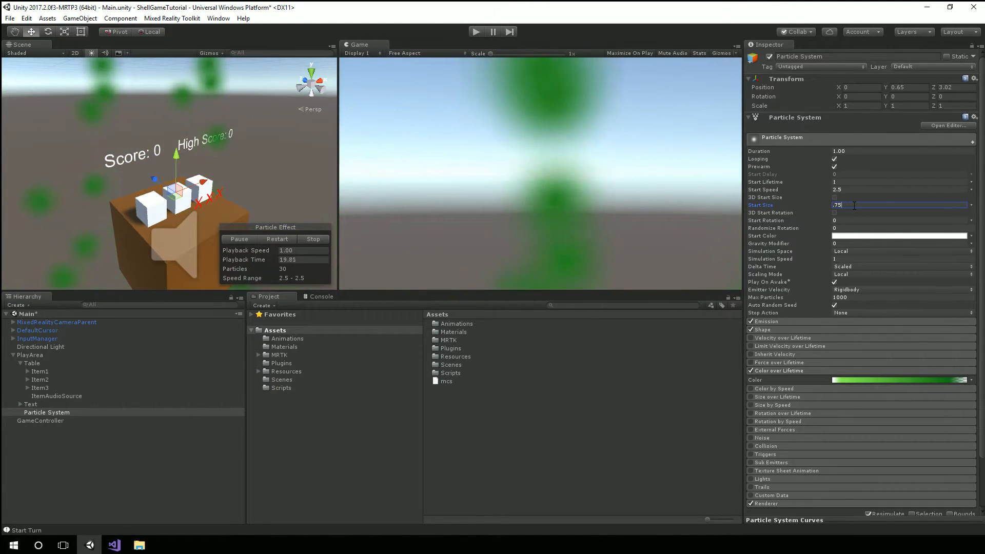
{"action": "key", "text": "BackSpace"}
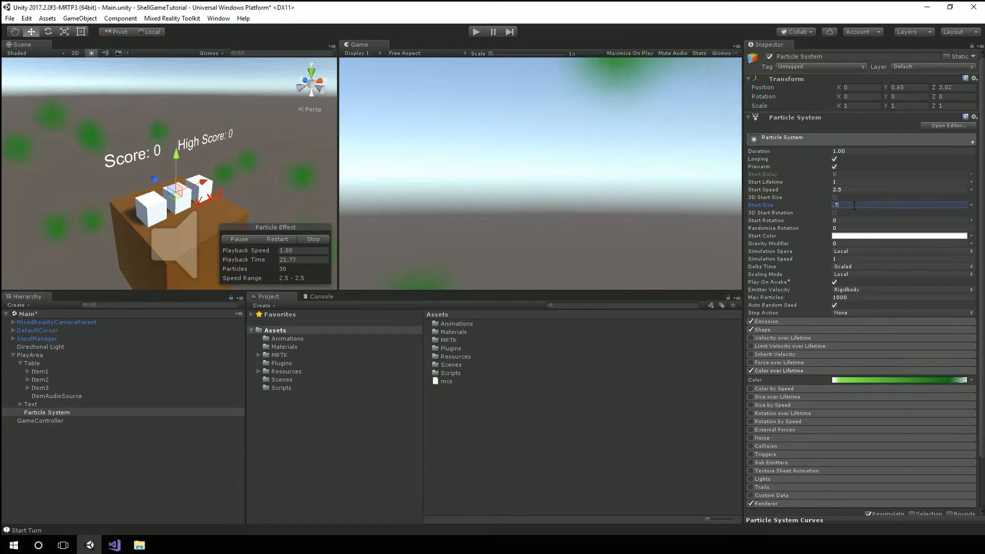
{"action": "left_click", "coordinate": [308, 240]}
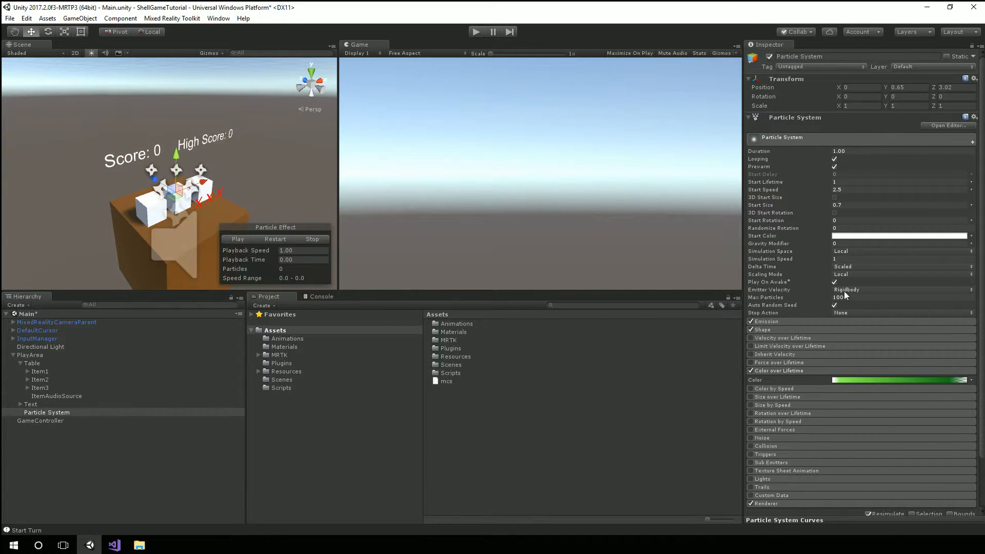
Step: Inspect the settings of the Color by Speed and Size over Lifetime modules, collapsing each one again
{"action": "scroll", "coordinate": [845, 296], "scroll_direction": "down", "scroll_amount": 3}
{"action": "left_click", "coordinate": [772, 330]}
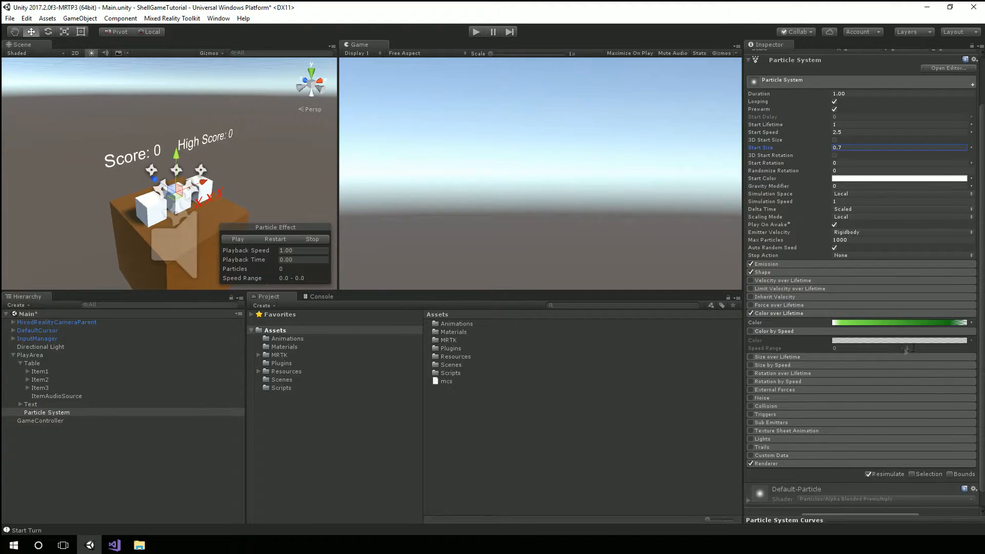
{"action": "left_click", "coordinate": [788, 331]}
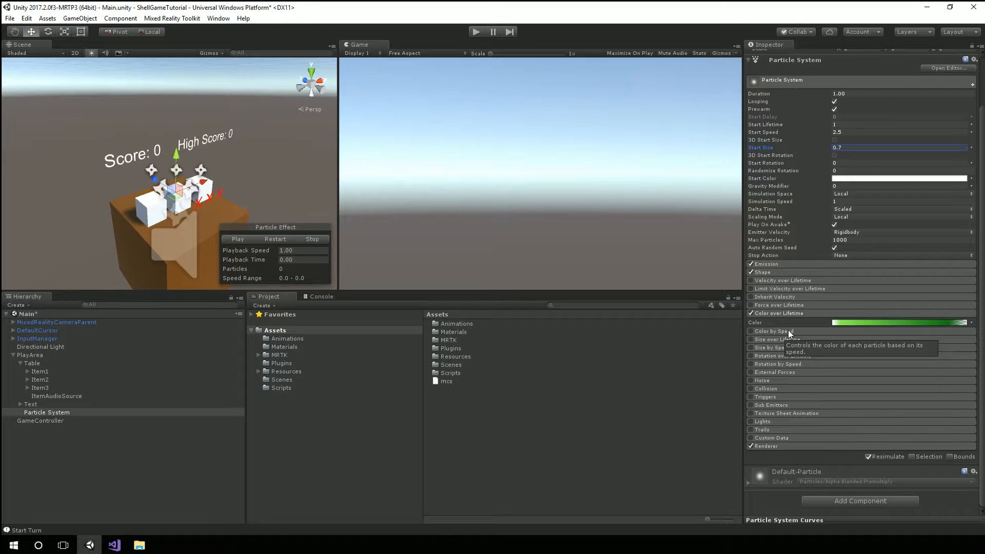
{"action": "left_click", "coordinate": [777, 340]}
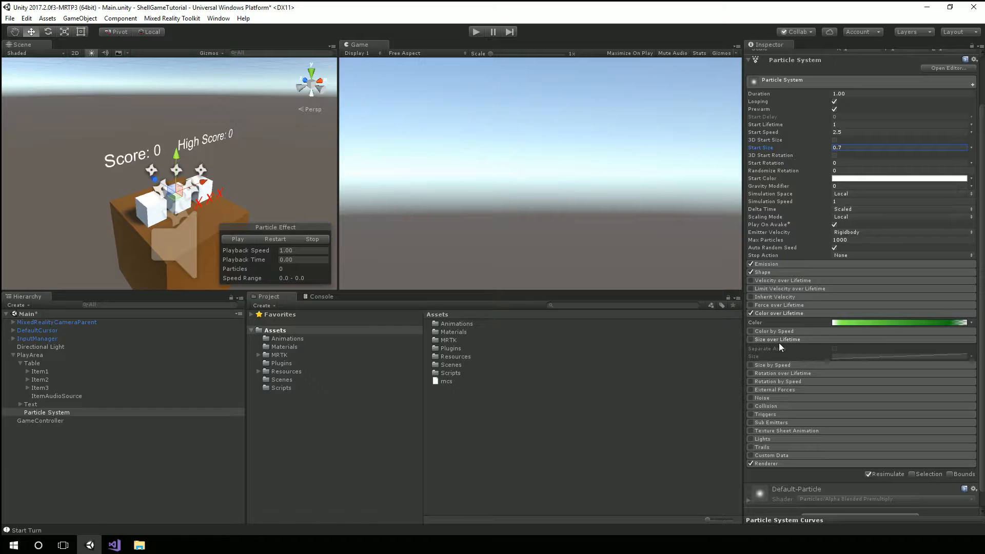
{"action": "left_click", "coordinate": [780, 340]}
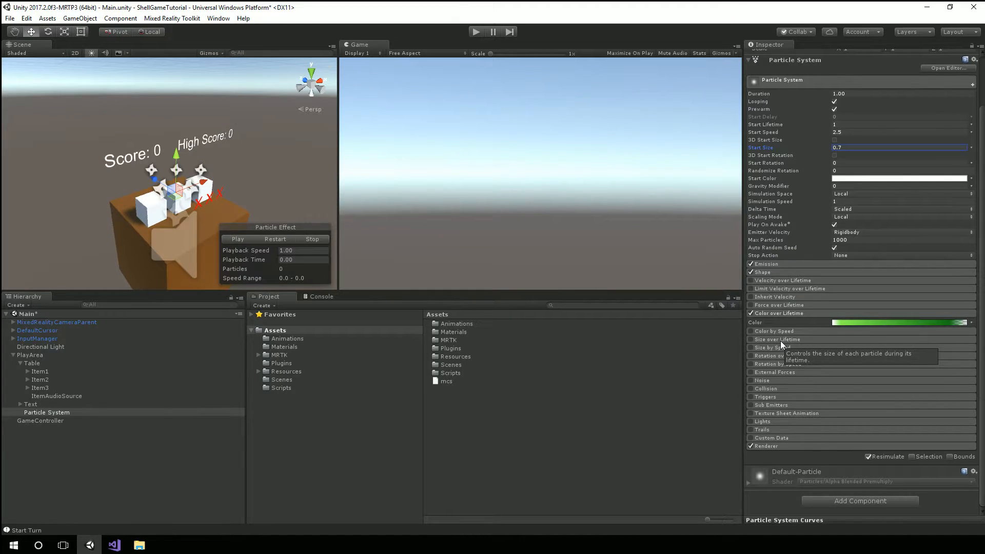
Step: Enable the particle system's Size over Lifetime module and review the mode options for its Size property
{"action": "left_click", "coordinate": [780, 340]}
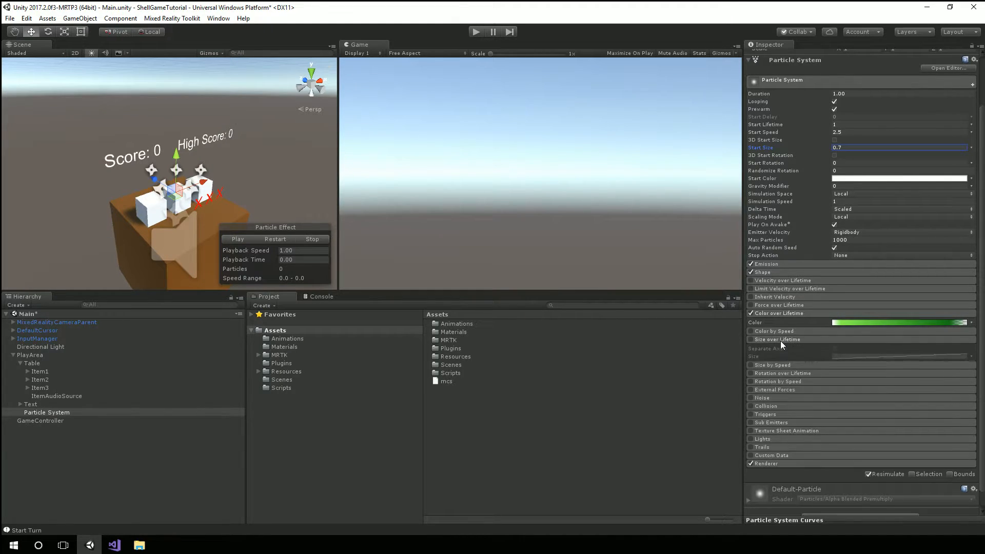
{"action": "left_click", "coordinate": [750, 339]}
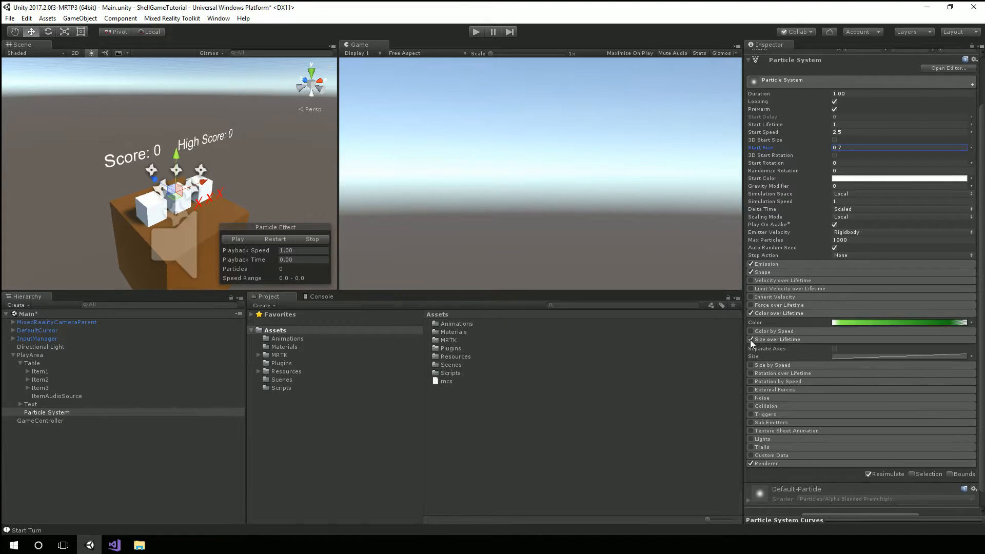
{"action": "left_click", "coordinate": [971, 356]}
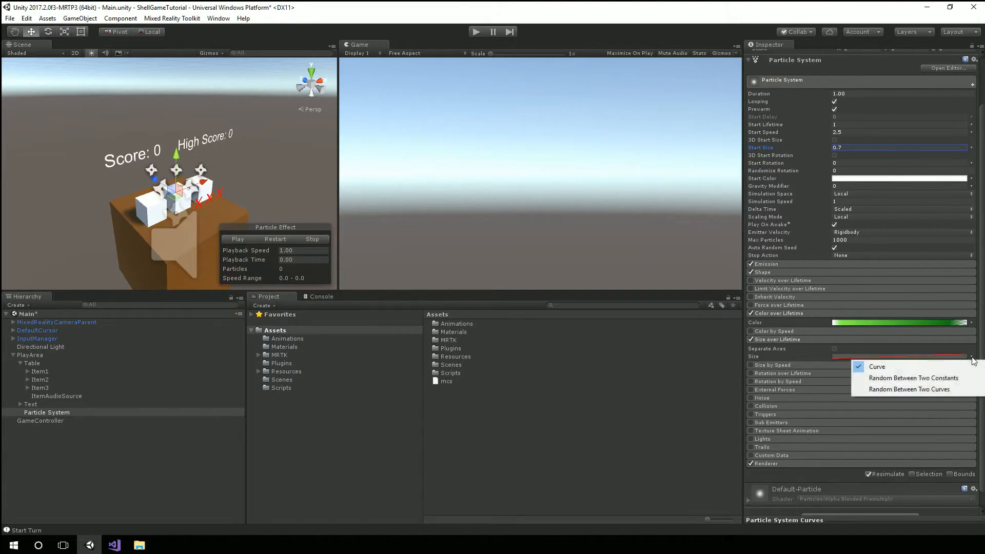
{"action": "left_click", "coordinate": [973, 360]}
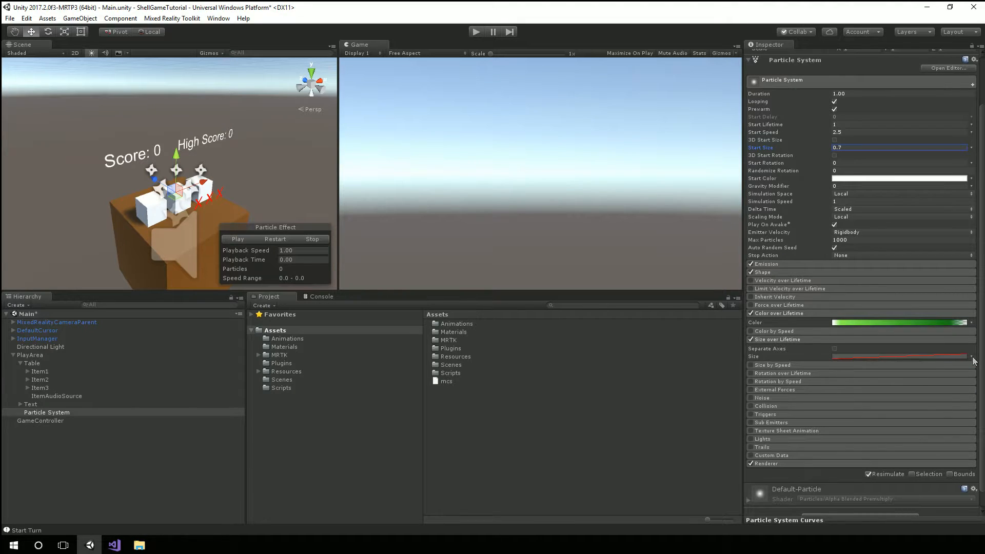
{"action": "left_click", "coordinate": [973, 359]}
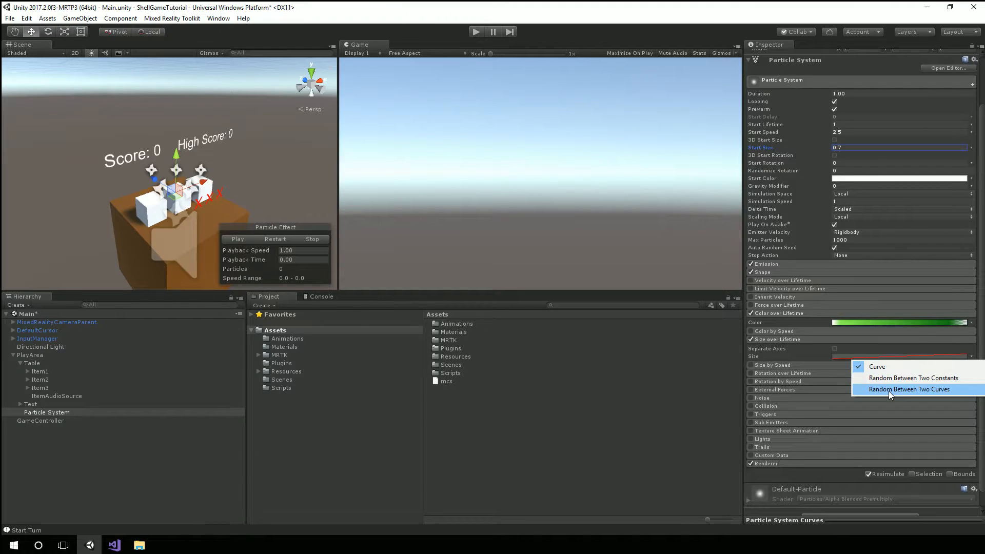
{"action": "left_click", "coordinate": [888, 390]}
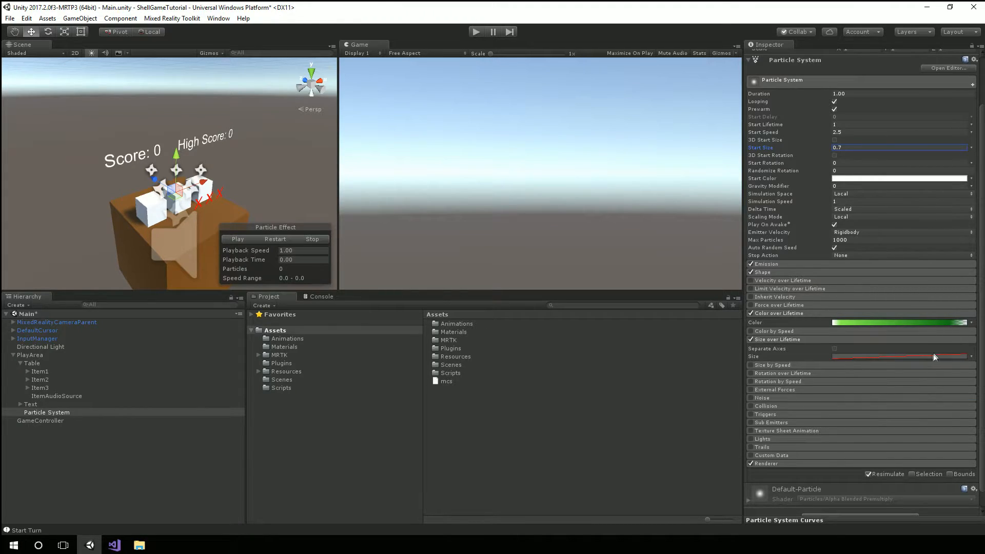
Step: Reveal the particle curve editor, apply the straight descending preset to the Size curve, and preview the effect briefly
{"action": "left_click_drag", "start_coordinate": [830, 519], "coordinate": [839, 473]}
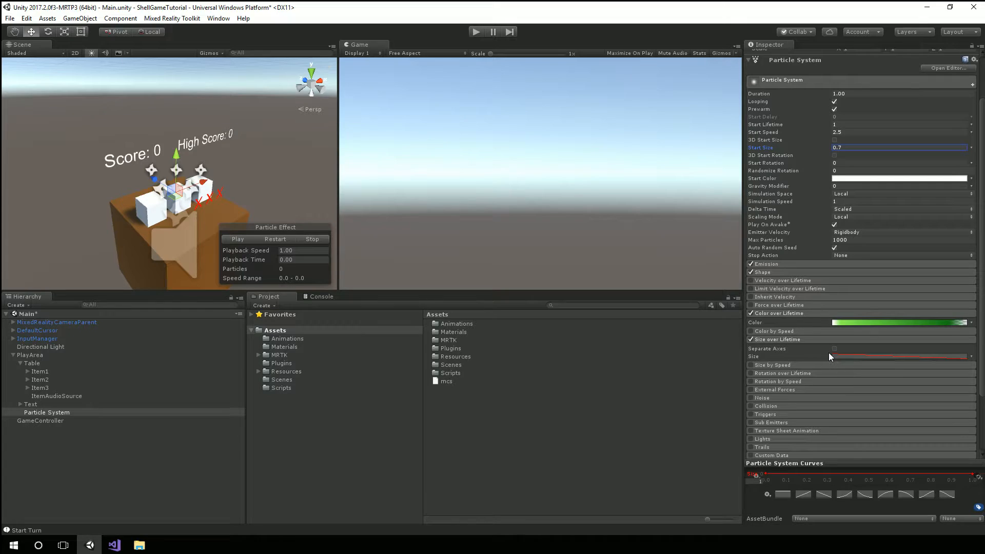
{"action": "left_click", "coordinate": [243, 241]}
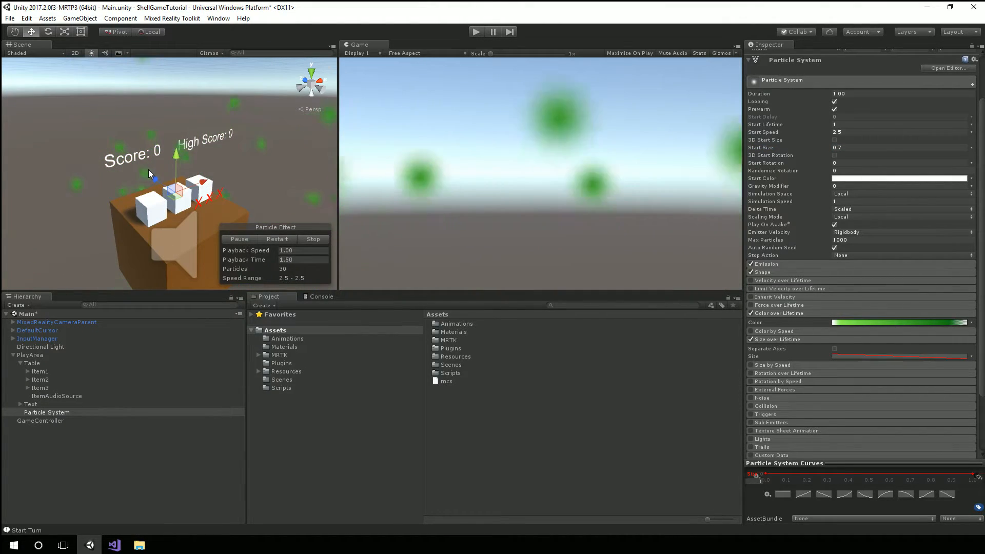
{"action": "left_click", "coordinate": [317, 239]}
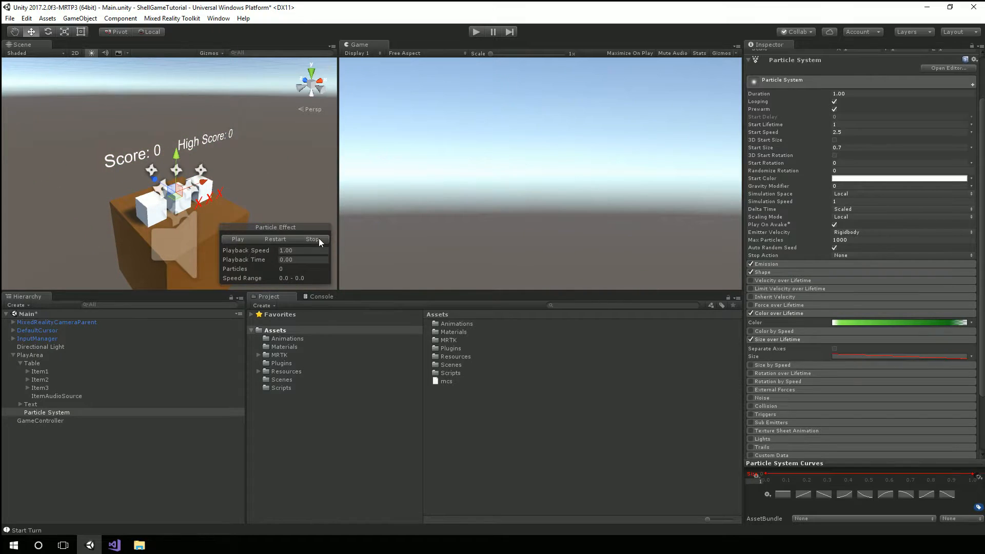
Step: Try the descending Size curve preset that drops steeply at first and flattens out, playing and stopping the effect preview
{"action": "left_click", "coordinate": [865, 495]}
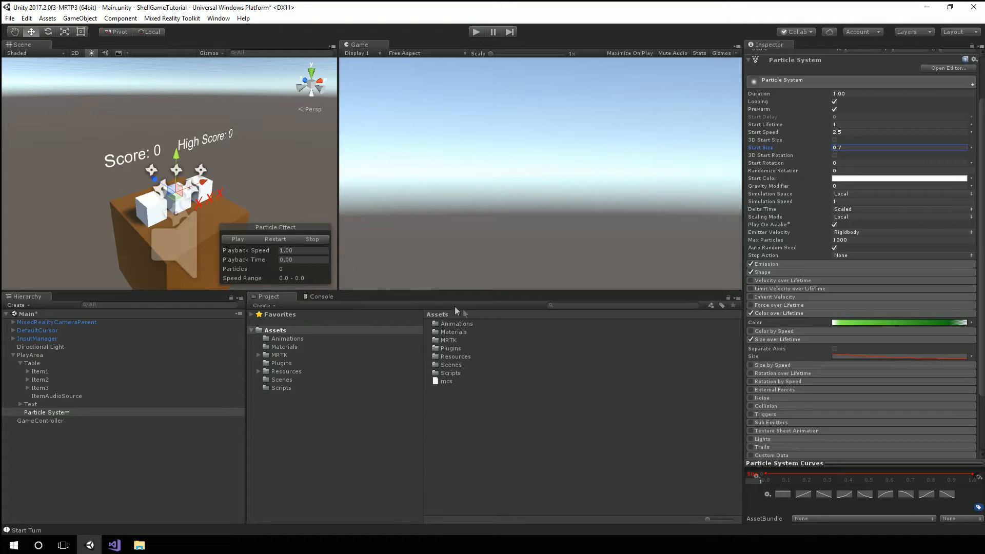
{"action": "left_click", "coordinate": [242, 239]}
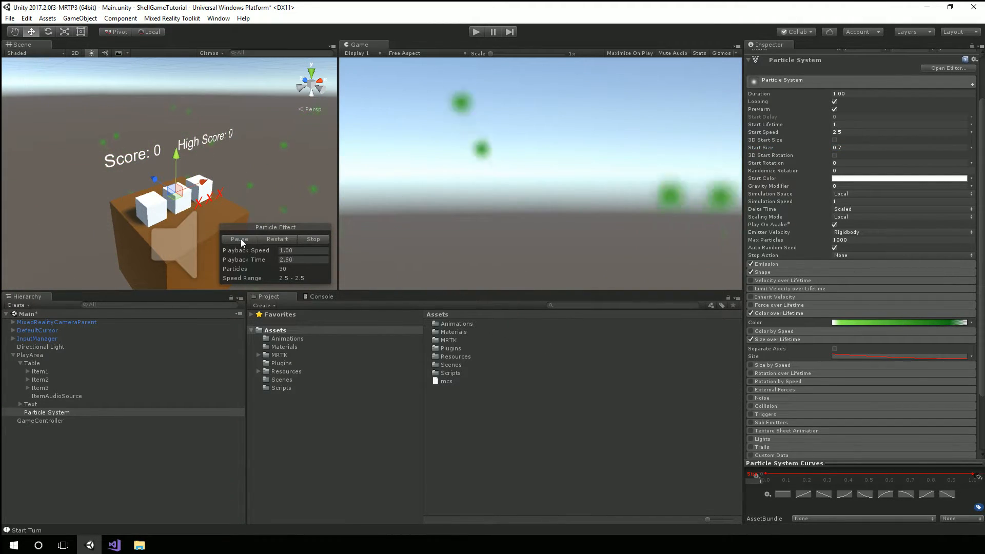
{"action": "left_click", "coordinate": [314, 239]}
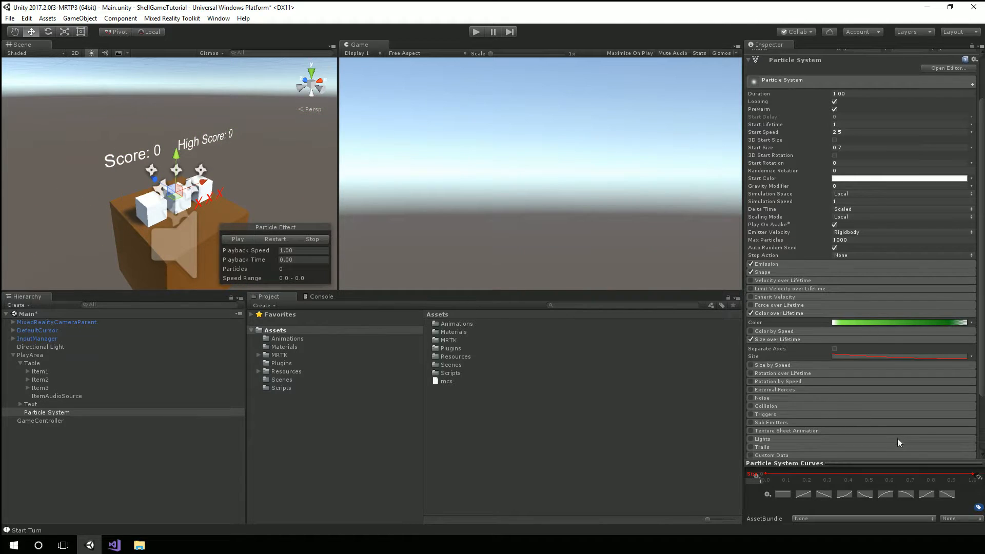
Step: Apply the descending Size curve preset that starts flat and falls off toward the end, preview it, and collapse the curve editor
{"action": "left_click", "coordinate": [906, 495]}
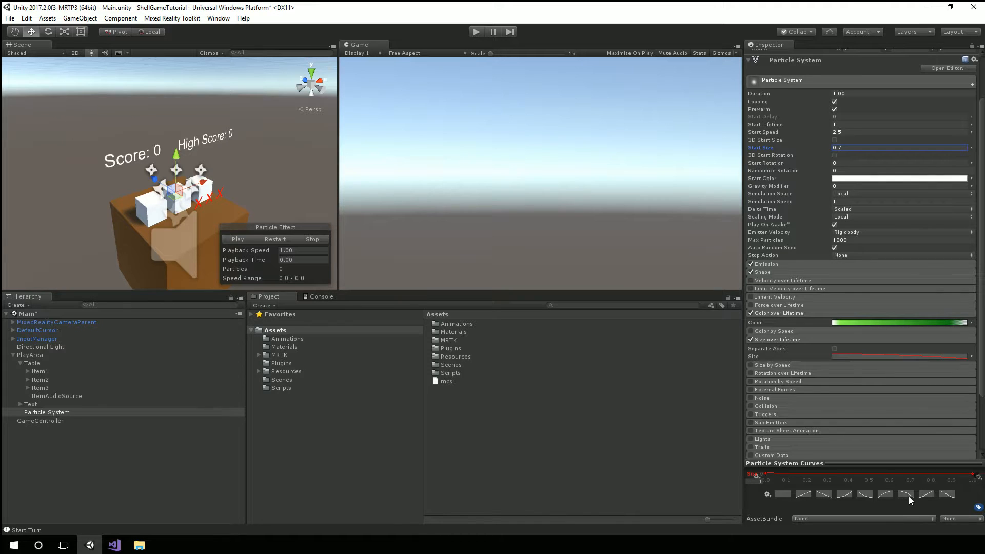
{"action": "left_click", "coordinate": [237, 239]}
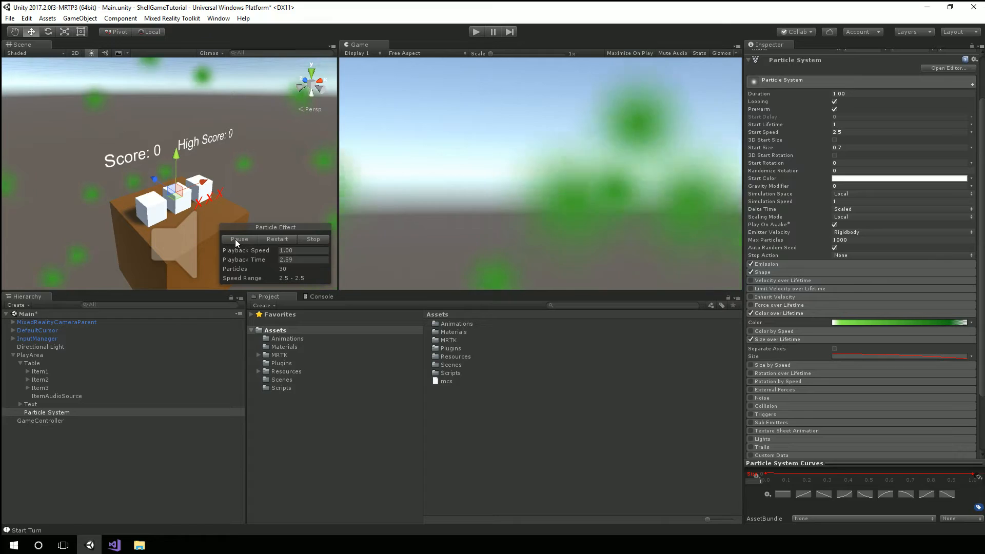
{"action": "left_click", "coordinate": [311, 239]}
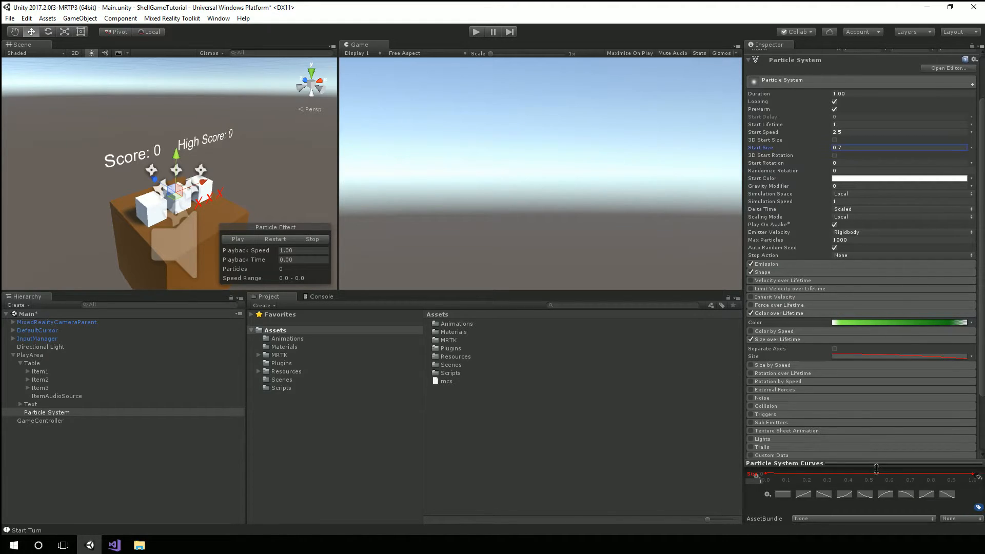
{"action": "left_click_drag", "start_coordinate": [876, 464], "coordinate": [878, 530]}
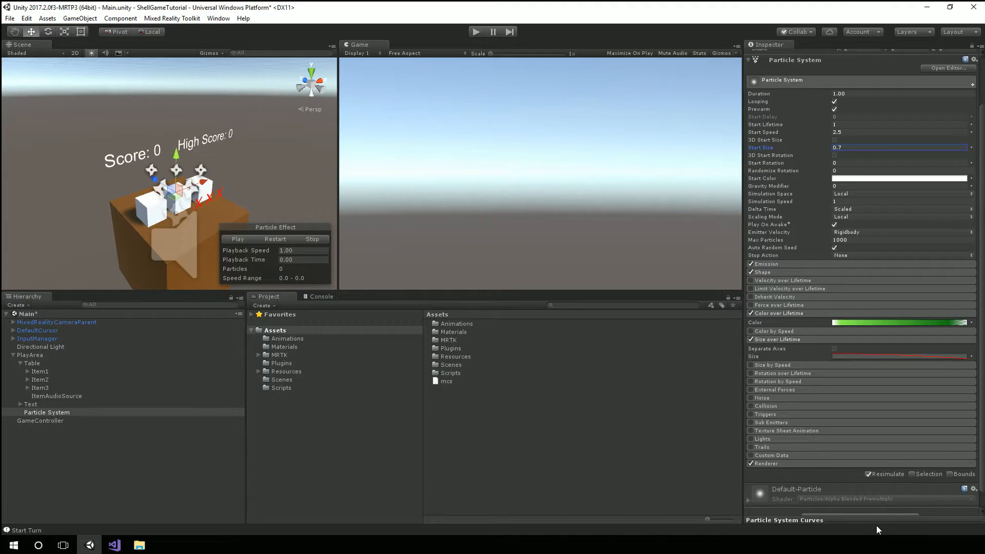
Step: Try enabling the Sub Emitters module, inspect its Birth, Collision and Death options, and disable and collapse it again
{"action": "left_click", "coordinate": [810, 422]}
{"action": "left_click", "coordinate": [750, 422]}
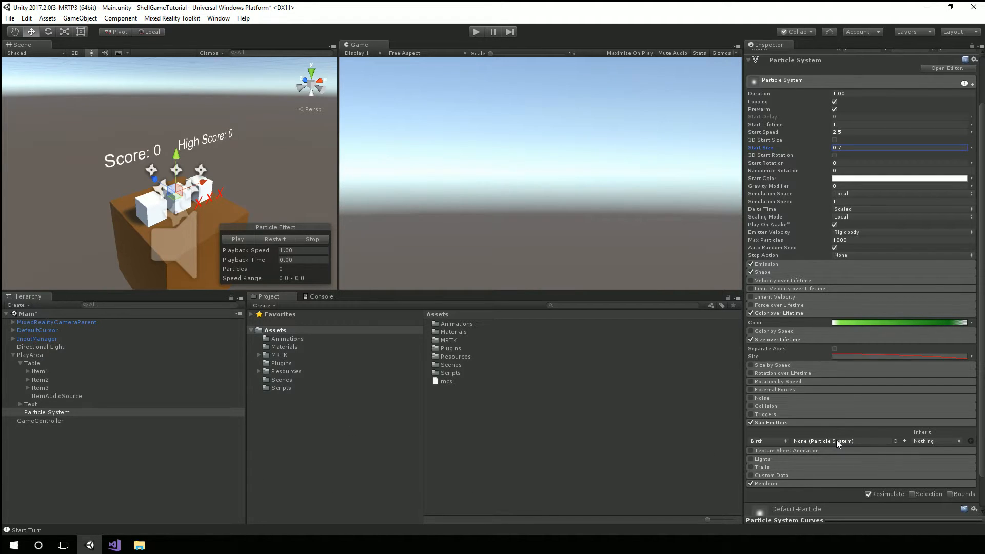
{"action": "left_click", "coordinate": [785, 442]}
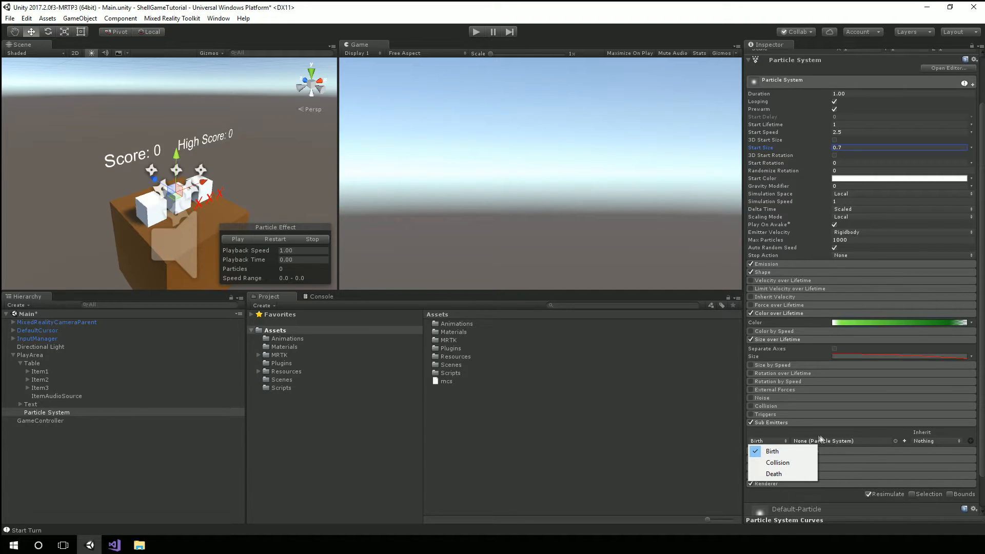
{"action": "left_click", "coordinate": [764, 431]}
{"action": "left_click", "coordinate": [751, 422]}
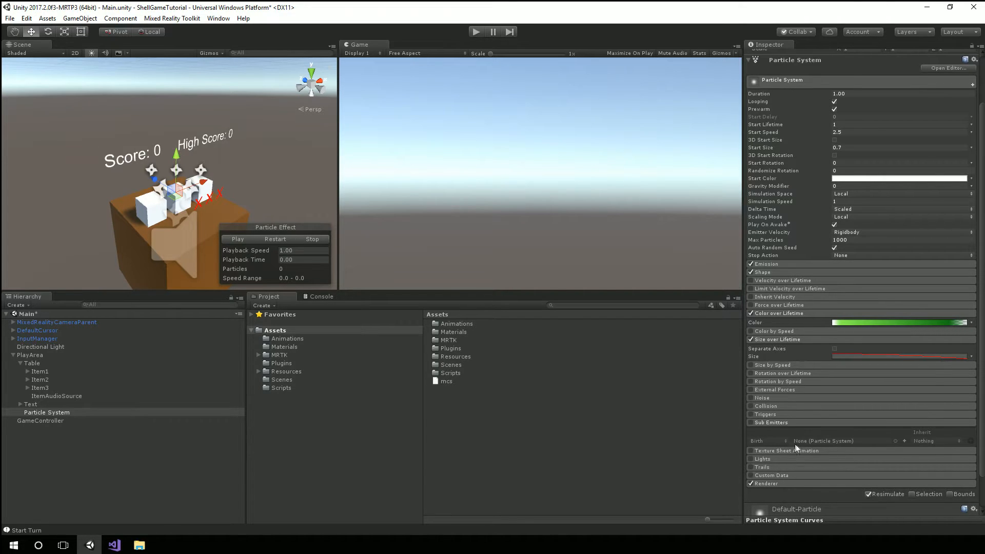
{"action": "left_click", "coordinate": [777, 423]}
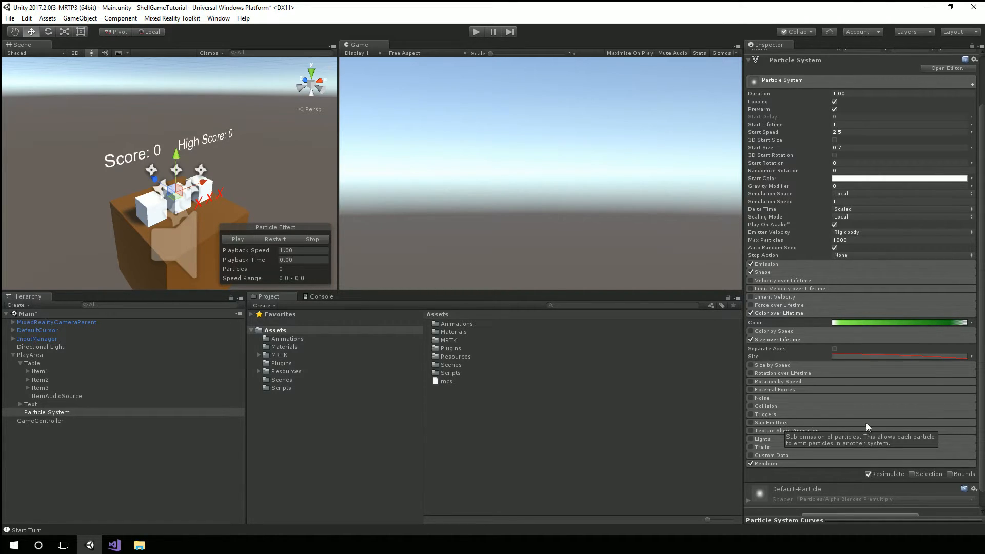
{"action": "left_click", "coordinate": [782, 424]}
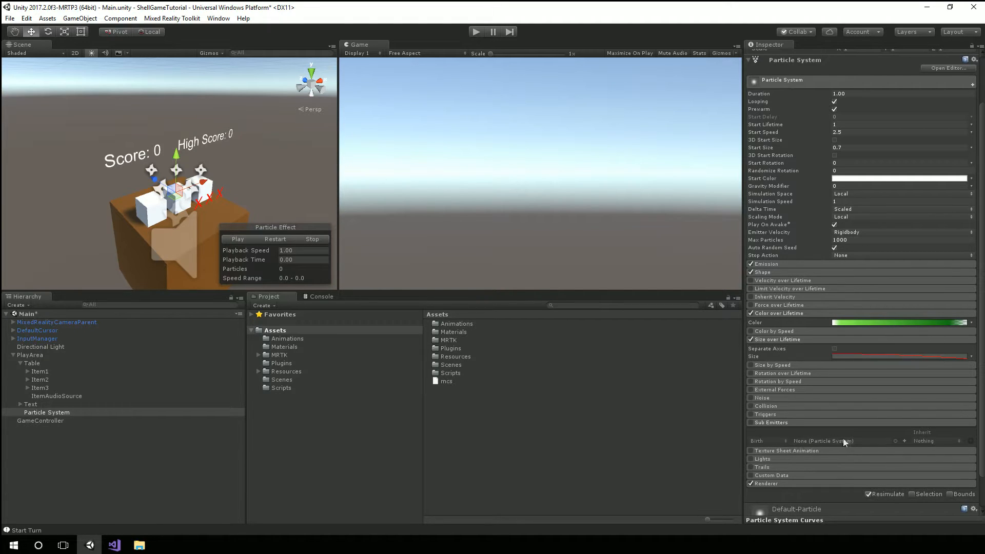
{"action": "left_click", "coordinate": [779, 422]}
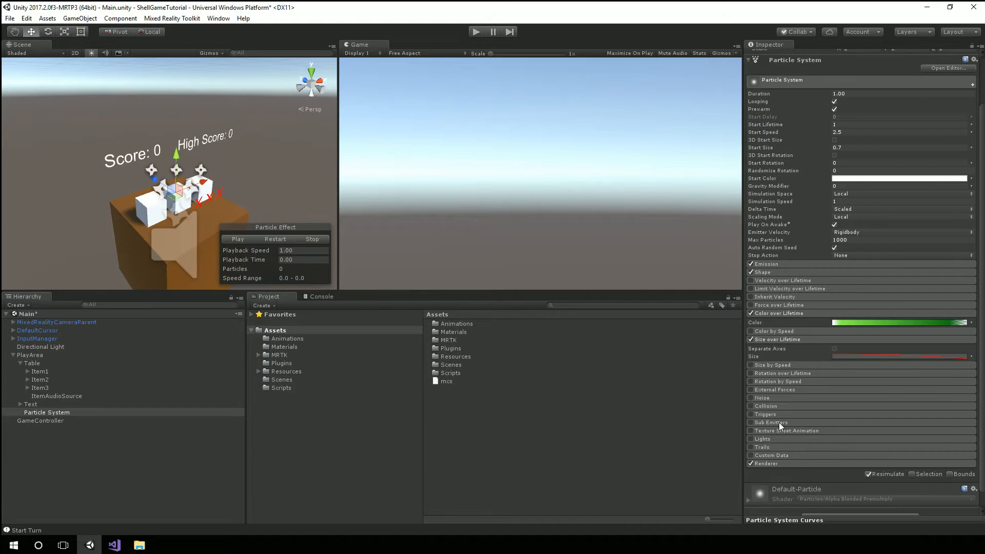
Step: Expand the Renderer module and review the available Render Mode options, keeping Billboard
{"action": "left_click", "coordinate": [781, 463]}
{"action": "scroll", "coordinate": [838, 445], "scroll_direction": "down", "scroll_amount": 6}
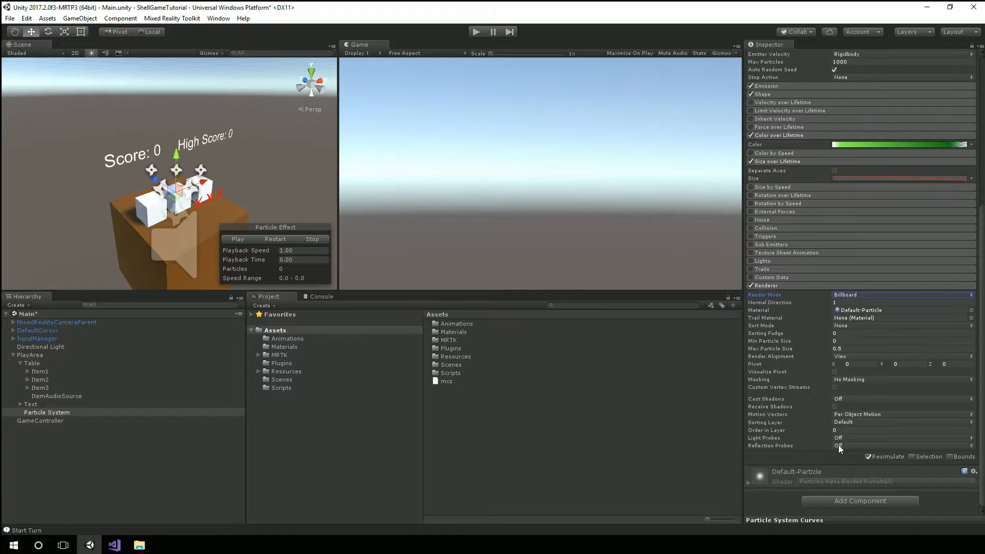
{"action": "left_click", "coordinate": [859, 295]}
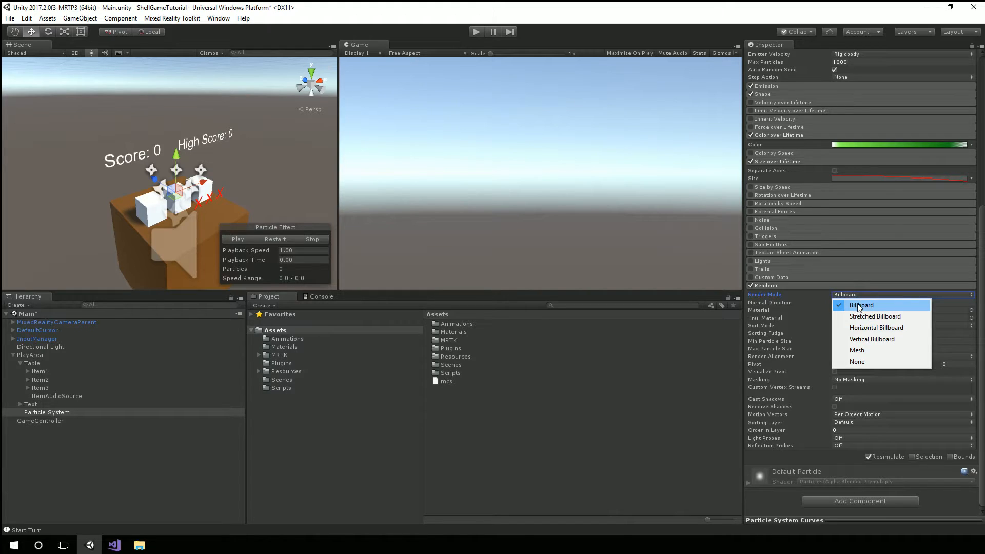
{"action": "left_click", "coordinate": [983, 297]}
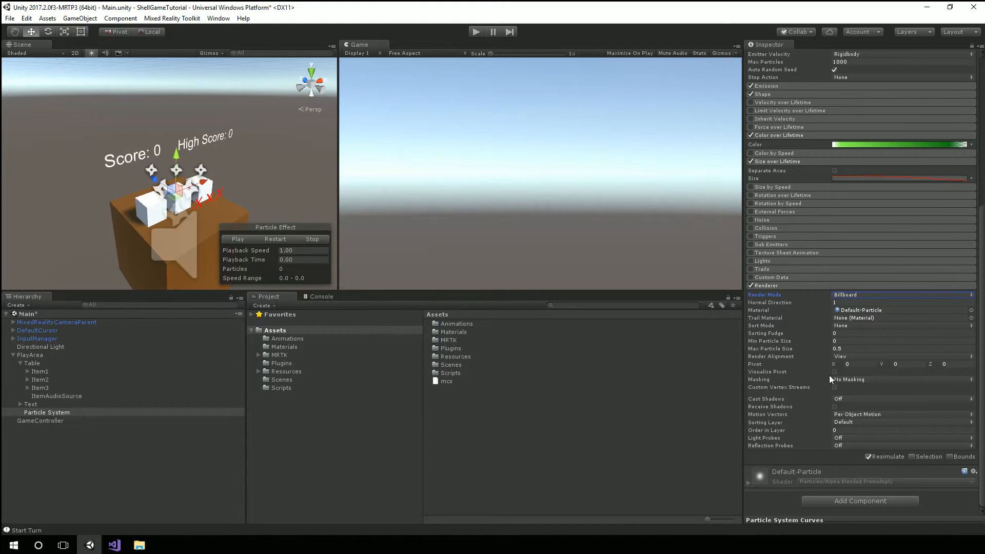
Step: With the effect preview playing, try the Wireframe and windows materials on the particle renderer
{"action": "mouse_move", "coordinate": [820, 332]}
{"action": "left_click", "coordinate": [971, 311]}
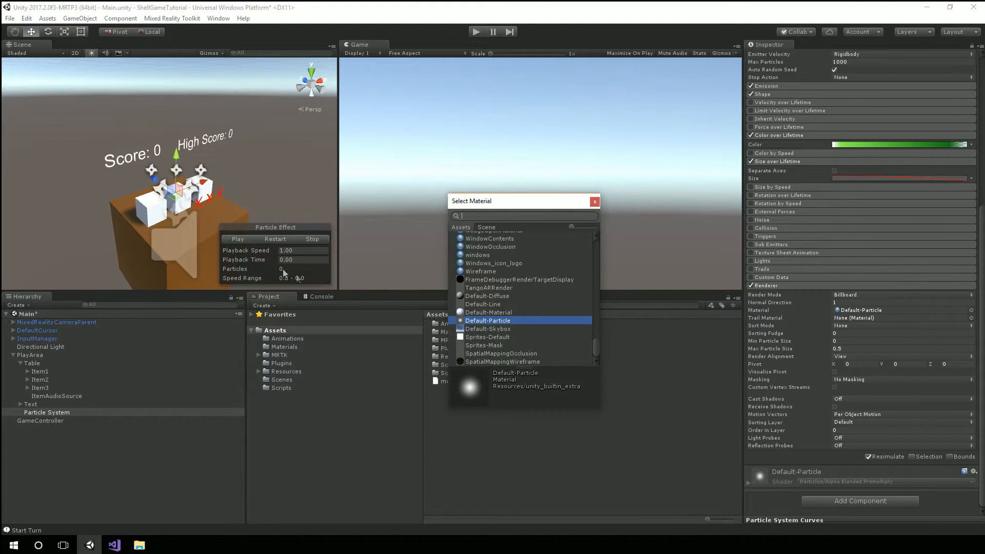
{"action": "left_click", "coordinate": [240, 242]}
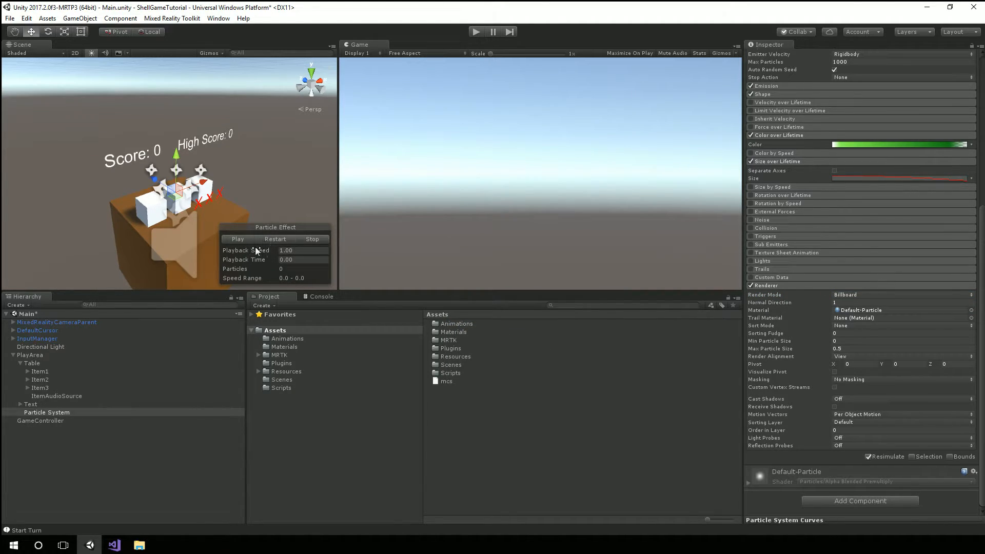
{"action": "left_click", "coordinate": [238, 239]}
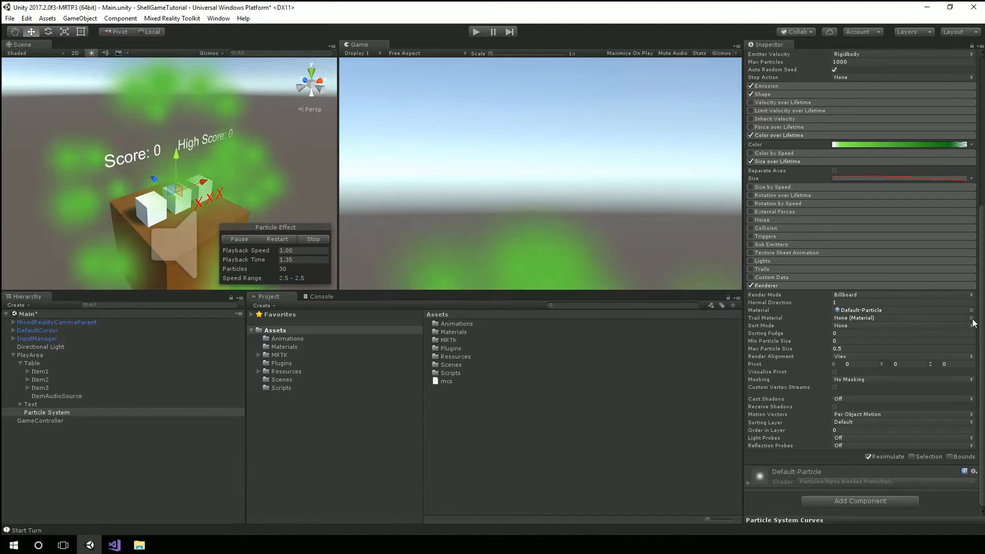
{"action": "left_click", "coordinate": [971, 310]}
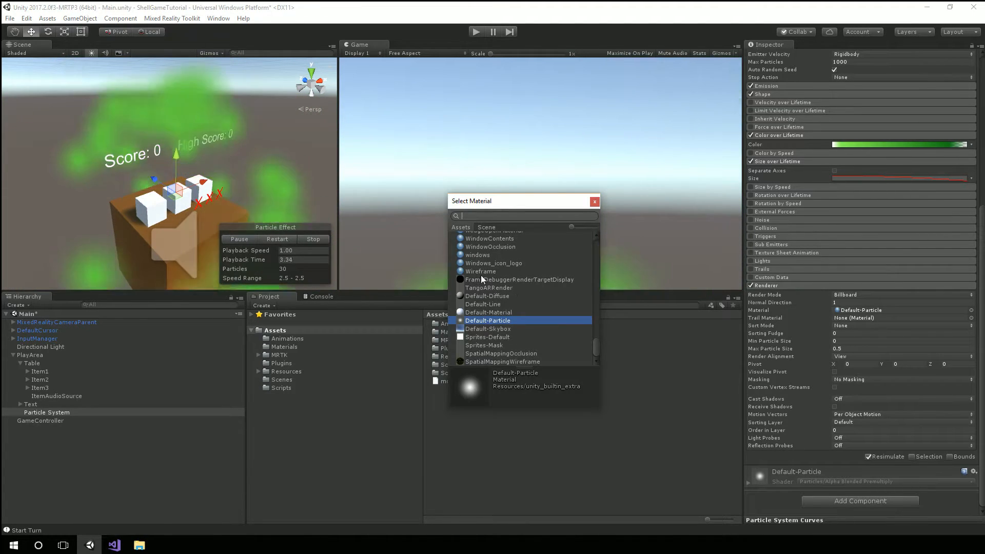
{"action": "left_click", "coordinate": [482, 272]}
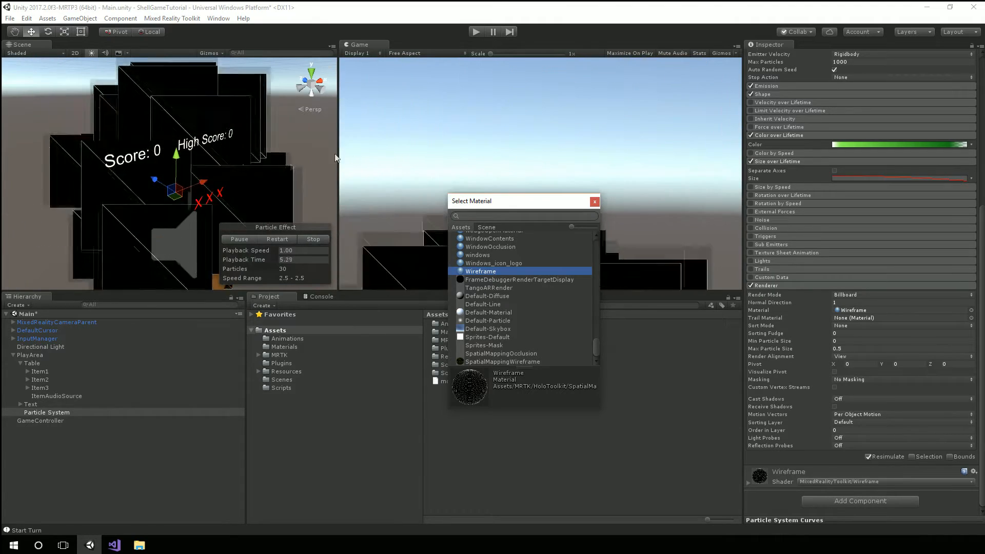
{"action": "left_click", "coordinate": [501, 255]}
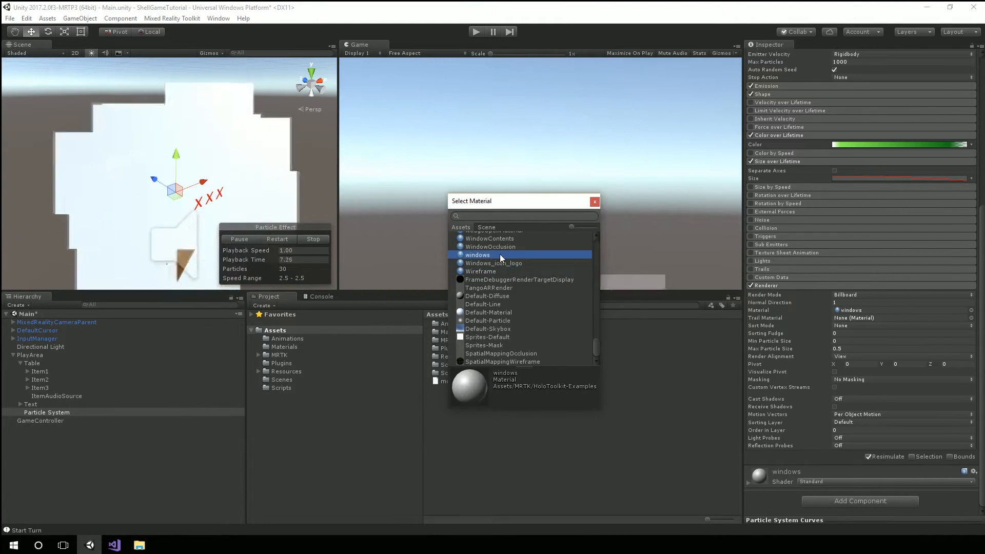
Step: Step through the materials listed after windows, including TangoARRender, down to Default-Skybox and back to Default-Particle
{"action": "key", "text": "Down"}
{"action": "key", "text": "Down"}
{"action": "key", "text": "Down"}
{"action": "key", "text": "Down"}
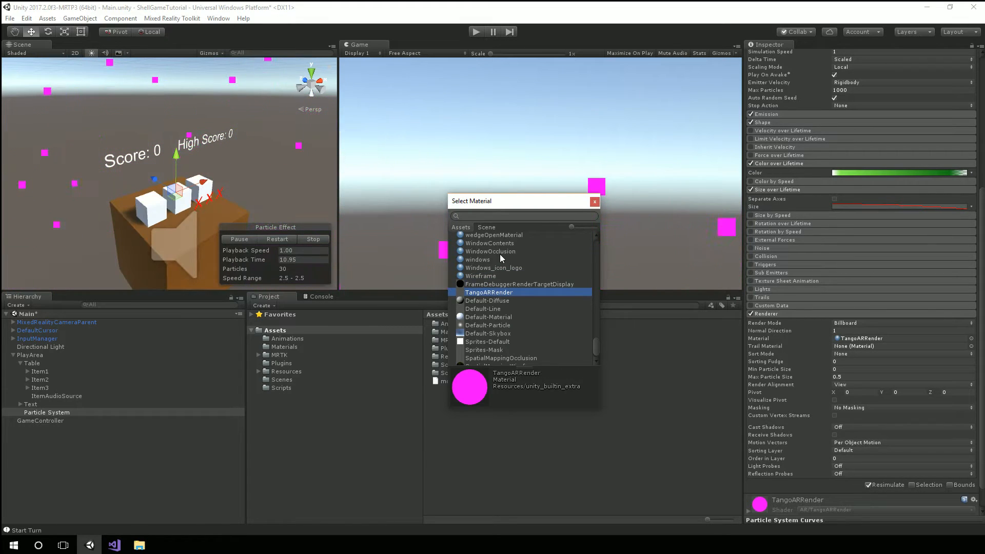
{"action": "key", "text": "Down"}
{"action": "key", "text": "Down"}
{"action": "key", "text": "Down"}
{"action": "key", "text": "Down"}
{"action": "key", "text": "Down"}
{"action": "key", "text": "Up"}
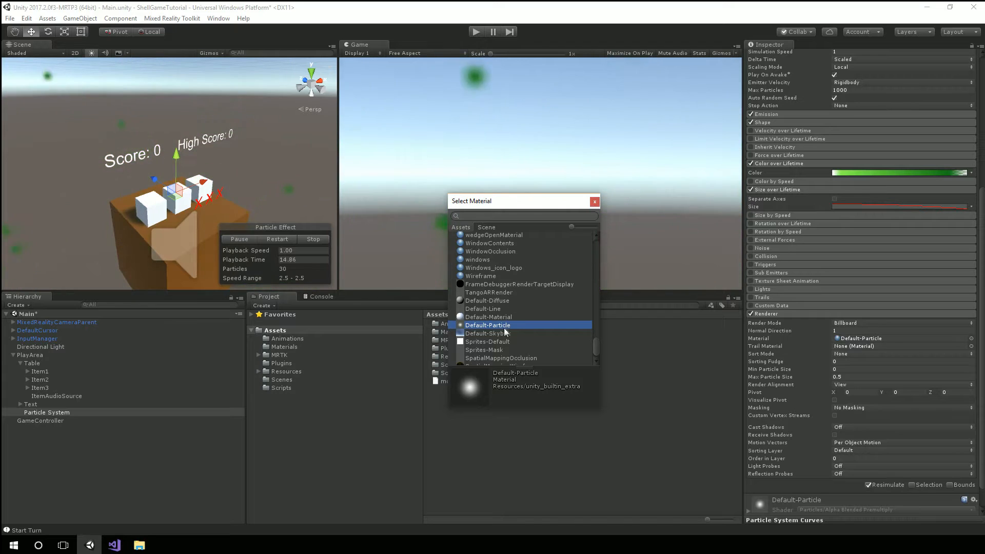
Step: Try the SpatialMappingWireframe material on the particles and switch to hand_up from farther up the material list
{"action": "left_click", "coordinate": [511, 361]}
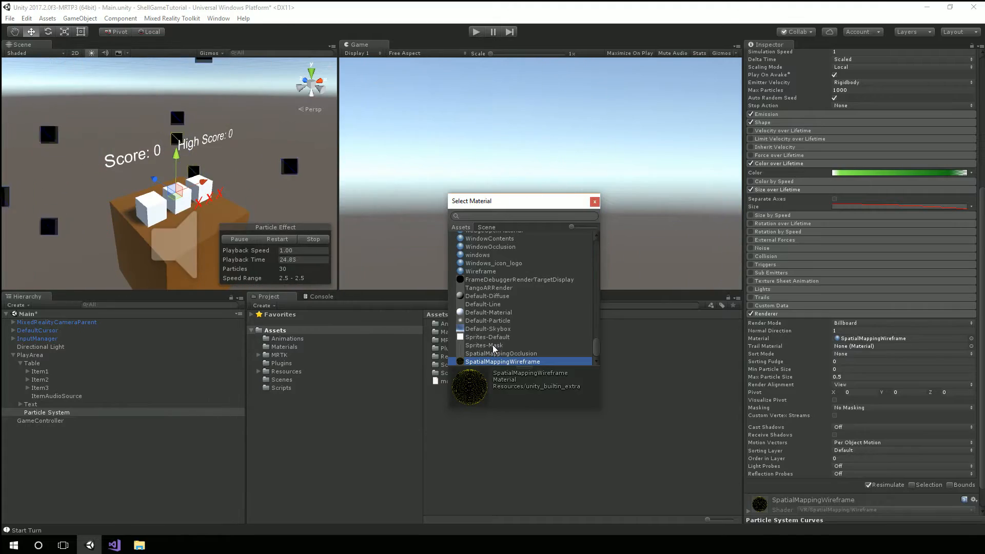
{"action": "left_click_drag", "start_coordinate": [596, 347], "coordinate": [603, 296]}
{"action": "left_click", "coordinate": [482, 306]}
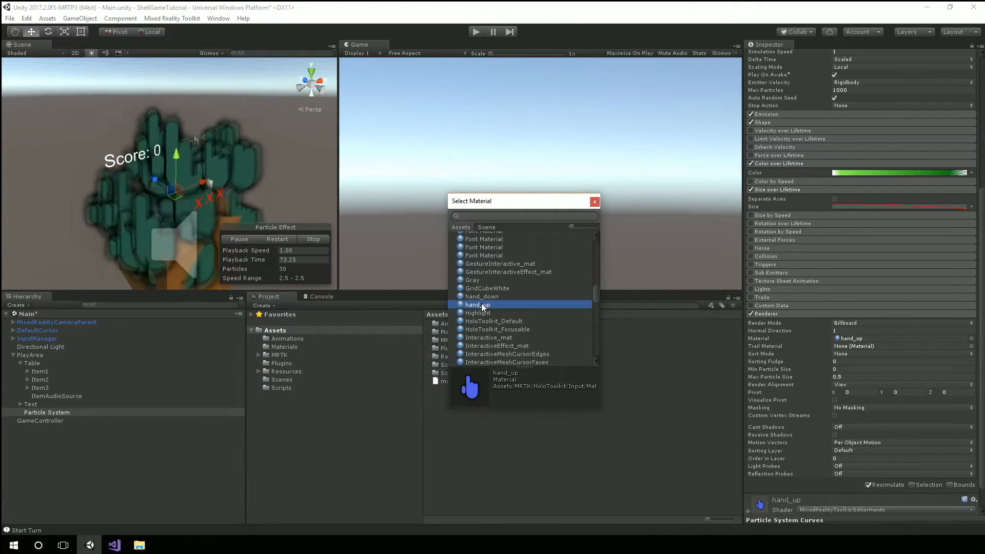
Step: Compare the hand_down and hand_up materials on the particle renderer, ending on hand_down
{"action": "left_click", "coordinate": [483, 298]}
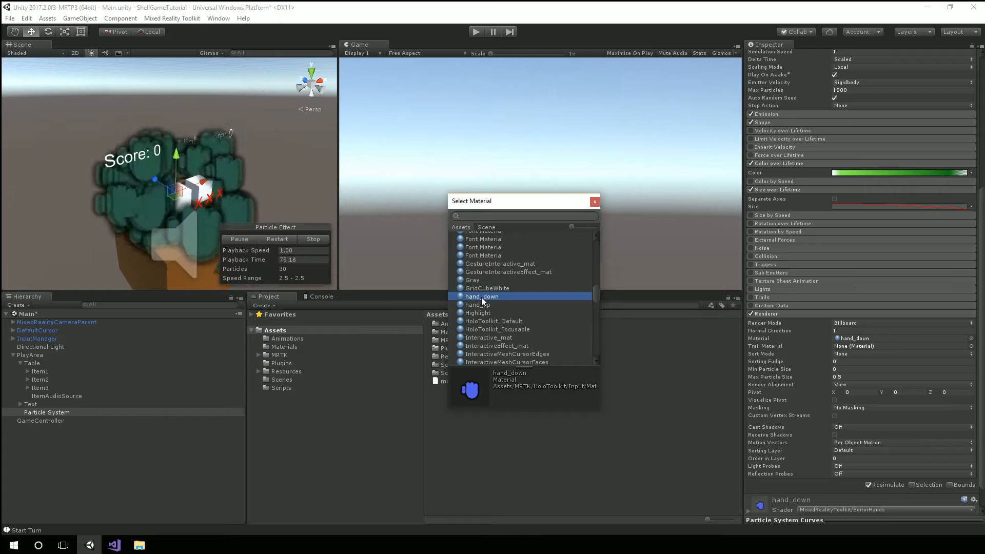
{"action": "left_click", "coordinate": [481, 306]}
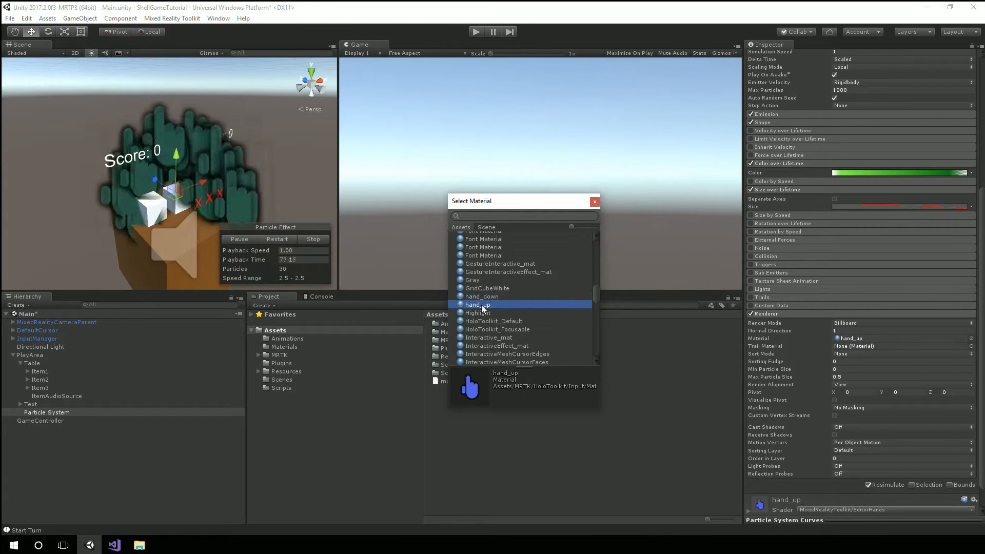
{"action": "double_click", "coordinate": [482, 297]}
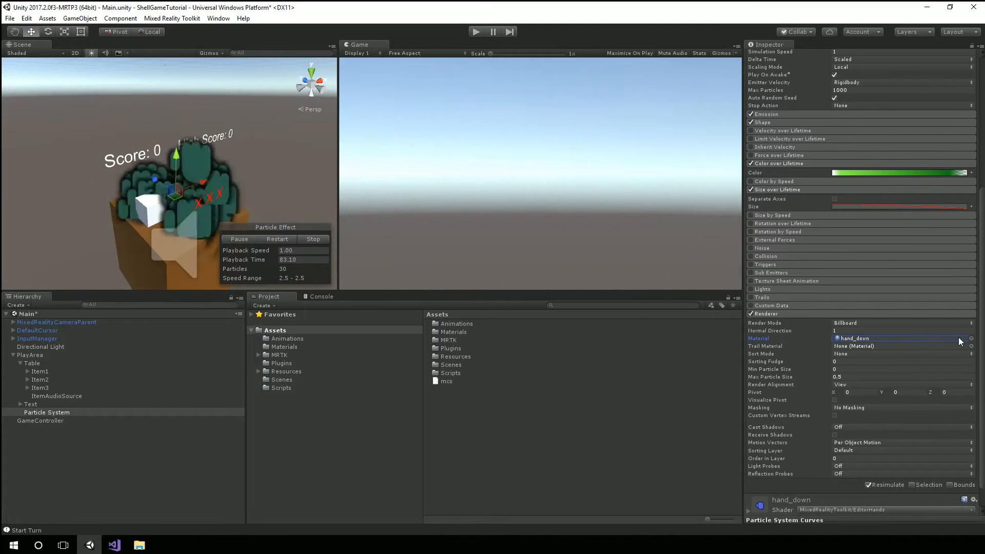
Step: Set the particle renderer's material back to Default-Particle
{"action": "left_click", "coordinate": [971, 339]}
{"action": "left_click_drag", "start_coordinate": [597, 293], "coordinate": [598, 363]}
{"action": "left_click", "coordinate": [479, 322]}
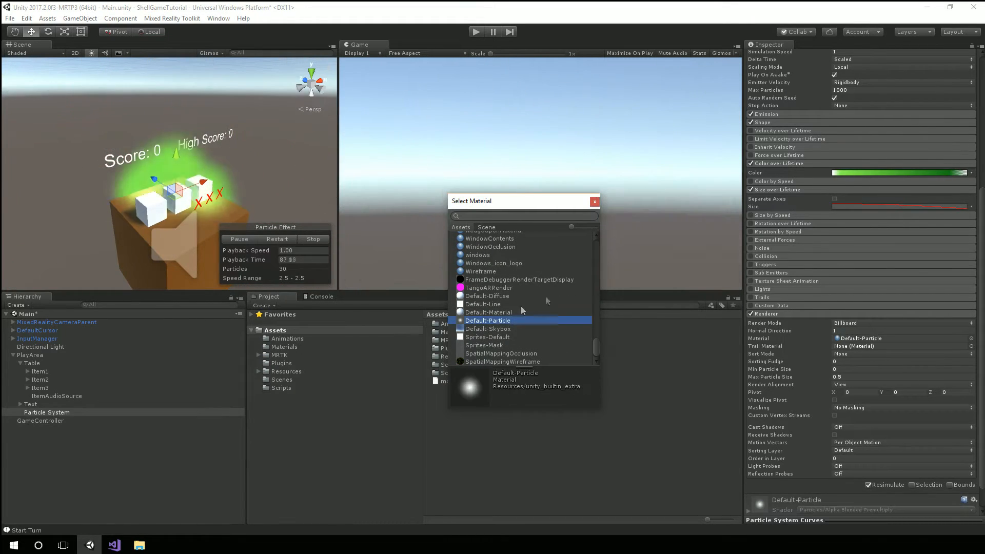
{"action": "left_click", "coordinate": [594, 202]}
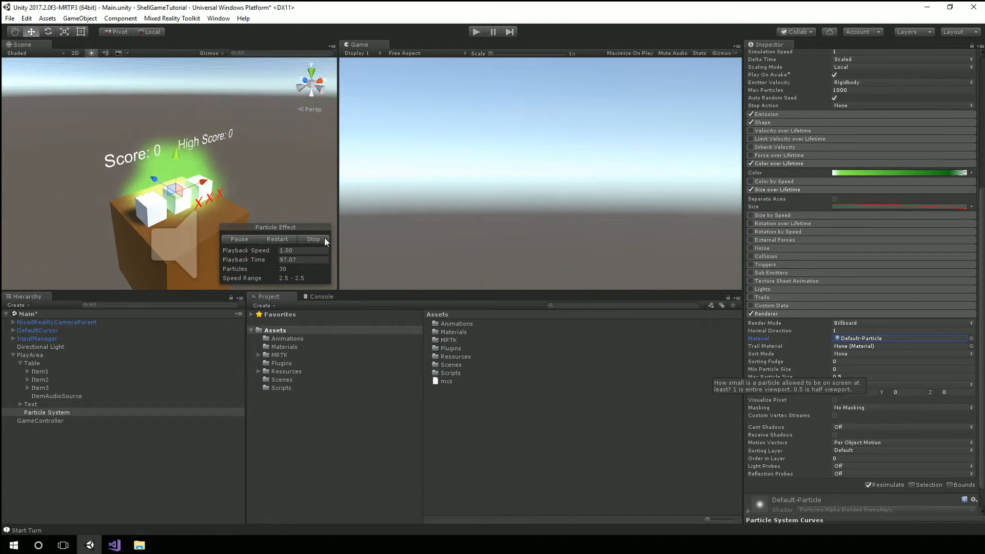
Step: Stop the particle effect preview and save the scene
{"action": "left_click", "coordinate": [308, 239]}
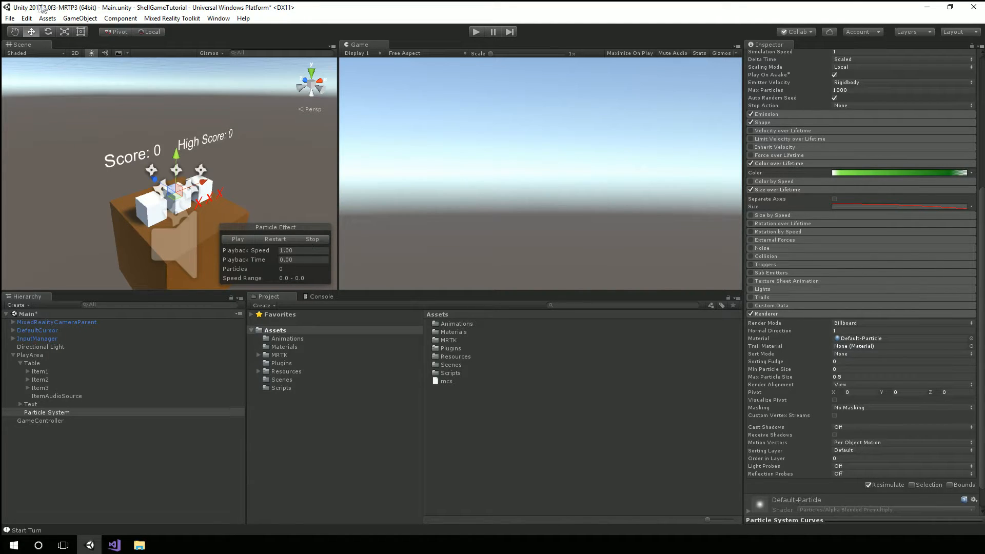
{"action": "left_click", "coordinate": [10, 18]}
{"action": "left_click", "coordinate": [24, 58]}
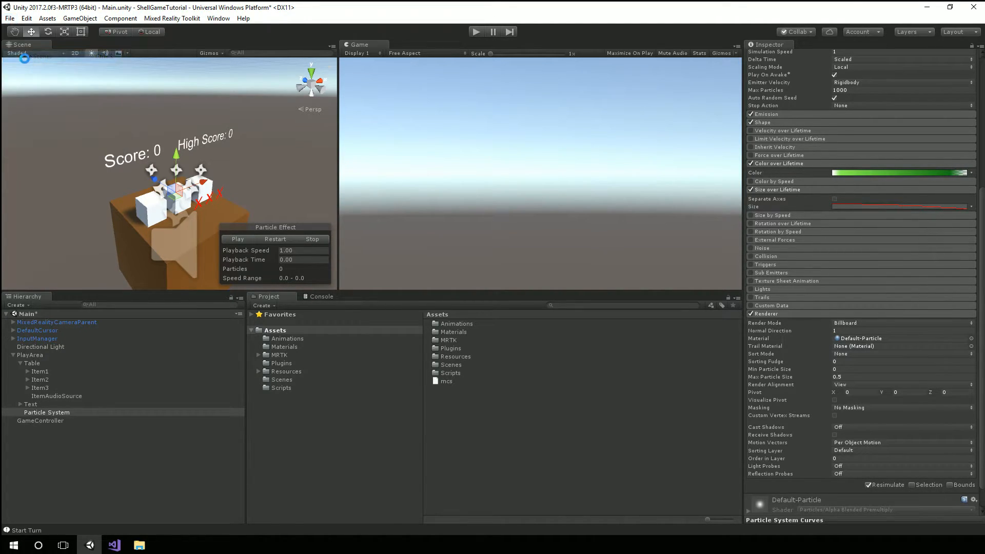
Step: Switch to Visual Studio and add a new class named Particles to the Scripts folder
{"action": "left_click", "coordinate": [115, 545]}
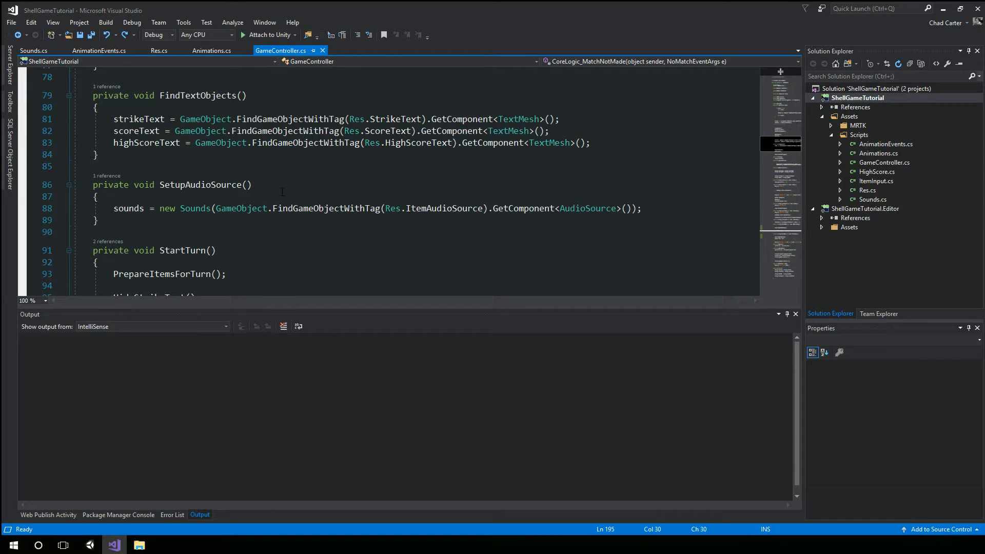
{"action": "left_click", "coordinate": [259, 195]}
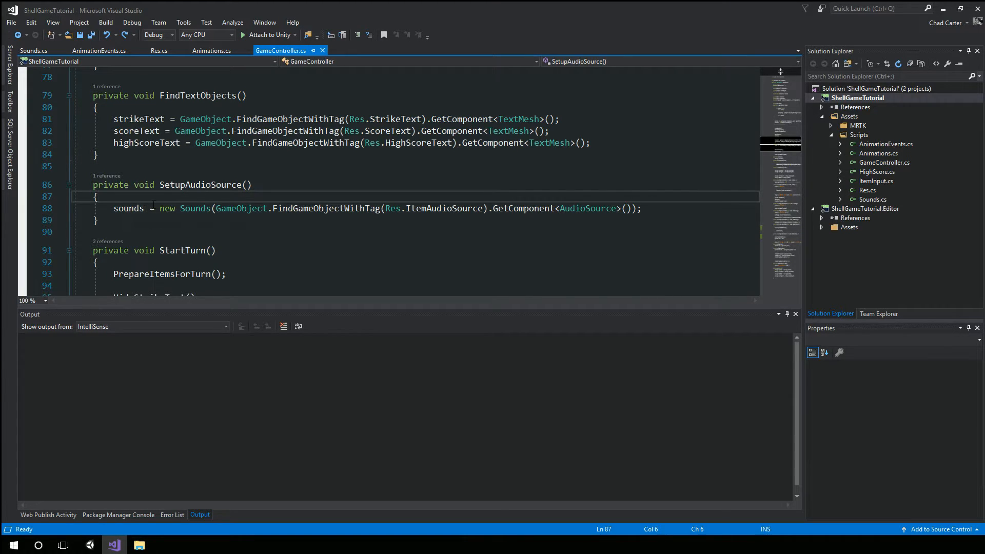
{"action": "left_click", "coordinate": [36, 51]}
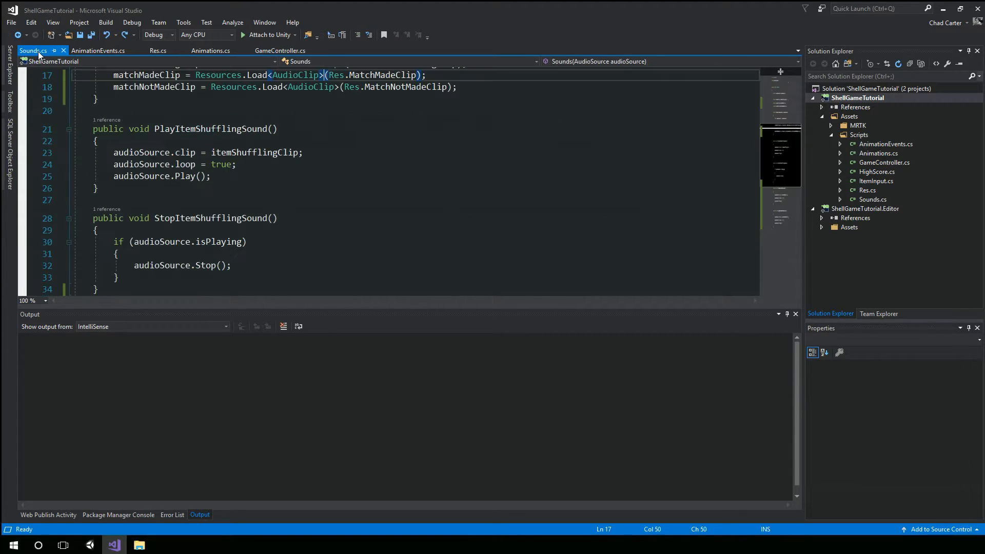
{"action": "right_click", "coordinate": [856, 137]}
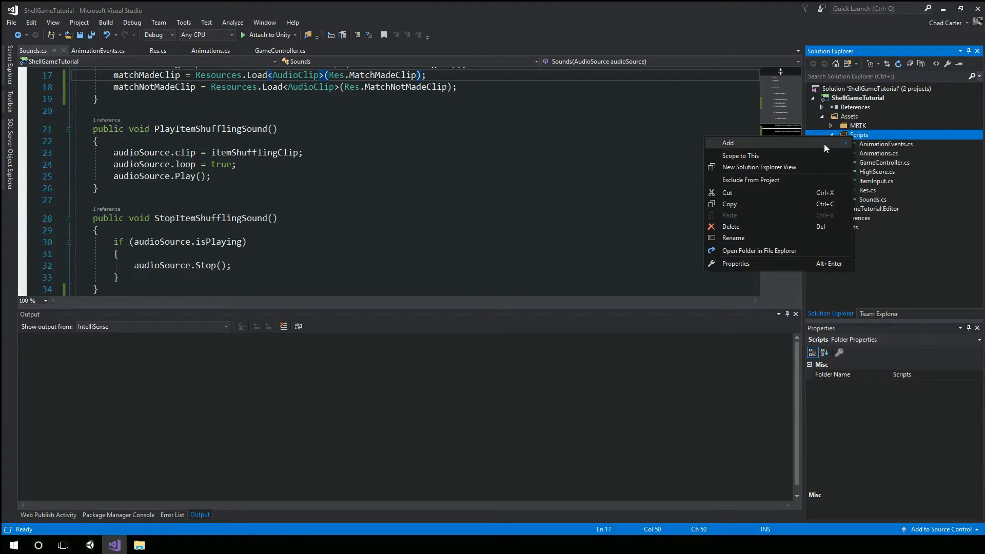
{"action": "mouse_move", "coordinate": [823, 144]}
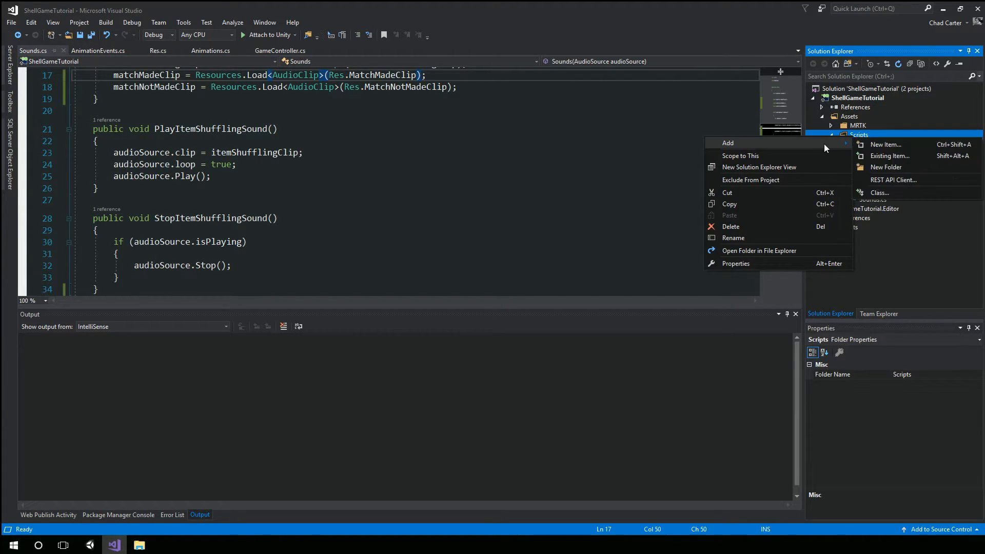
{"action": "left_click", "coordinate": [878, 192]}
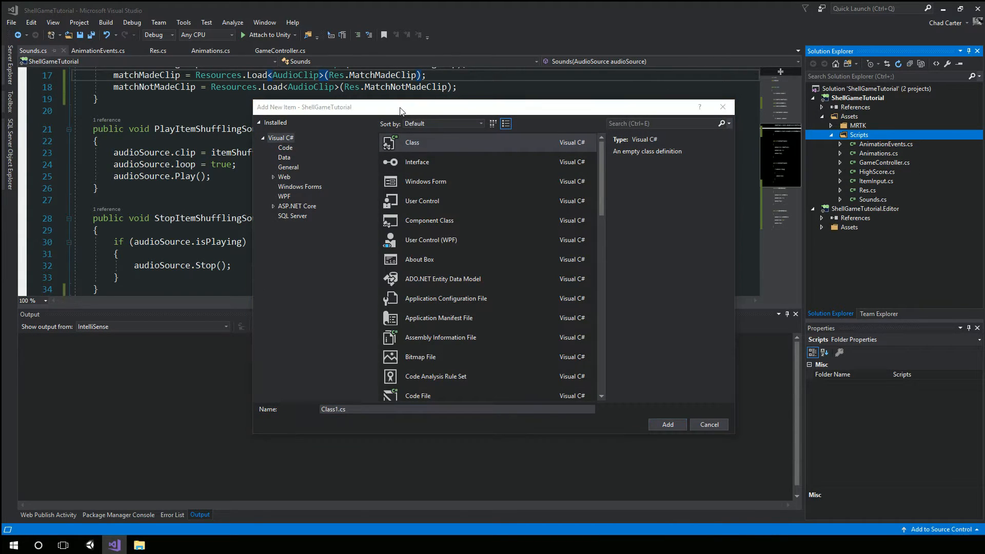
{"action": "type", "text": "Particles"}
{"action": "key", "text": "Return"}
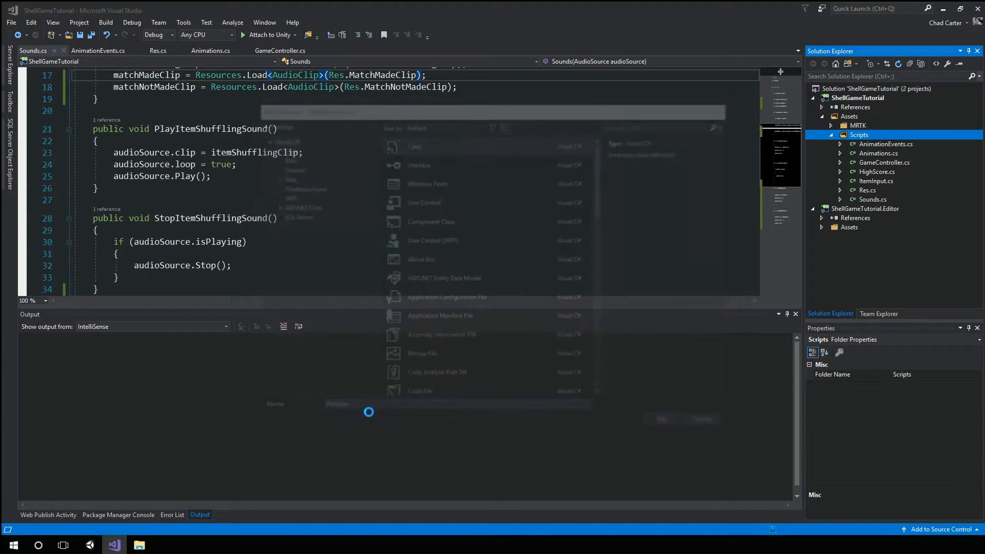
Step: Make the Particles class public, outdent it and remove the namespace's closing brace
{"action": "left_click", "coordinate": [184, 174]}
{"action": "key", "text": "Home"}
{"action": "type", "text": "public"}
{"action": "key", "text": "ctrl+a"}
{"action": "key", "text": "shift+Tab"}
{"action": "key", "text": "shift+Up"}
{"action": "key", "text": "Delete"}
Step: Remove the Assets.Scripts namespace declaration with its opening brace from Particles.cs and save the file
{"action": "key", "text": "Up"}
{"action": "key", "text": "Up"}
{"action": "key", "text": "Up"}
{"action": "key", "text": "Up"}
{"action": "key", "text": "Up"}
{"action": "key", "text": "shift+Down"}
{"action": "key", "text": "shift+Down"}
{"action": "key", "text": "shift+Down"}
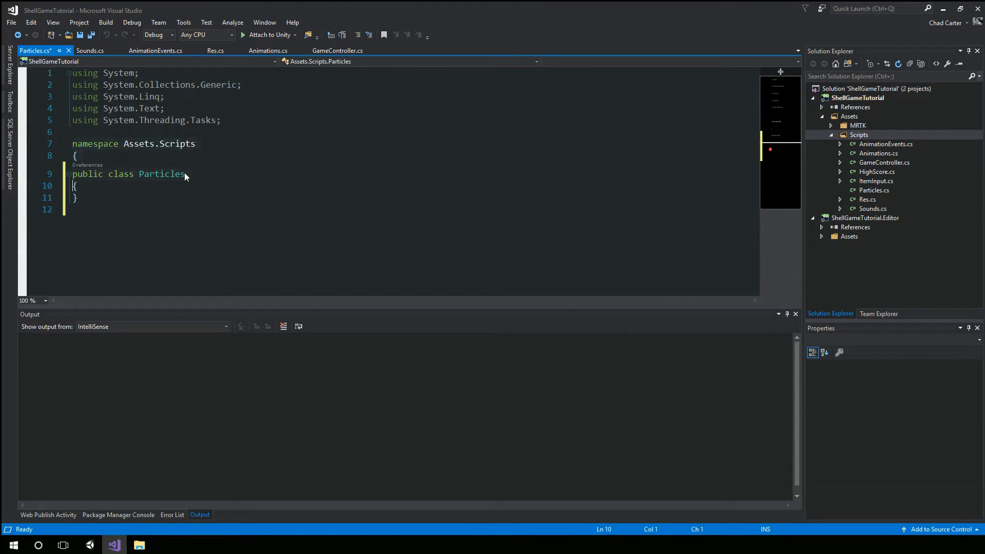
{"action": "key", "text": "Delete"}
{"action": "key", "text": "ctrl+s"}
Step: Declare the field "private GameObject particles;" in the Particles class and import the missing UnityEngine namespace
{"action": "key", "text": "End"}
{"action": "key", "text": "Return"}
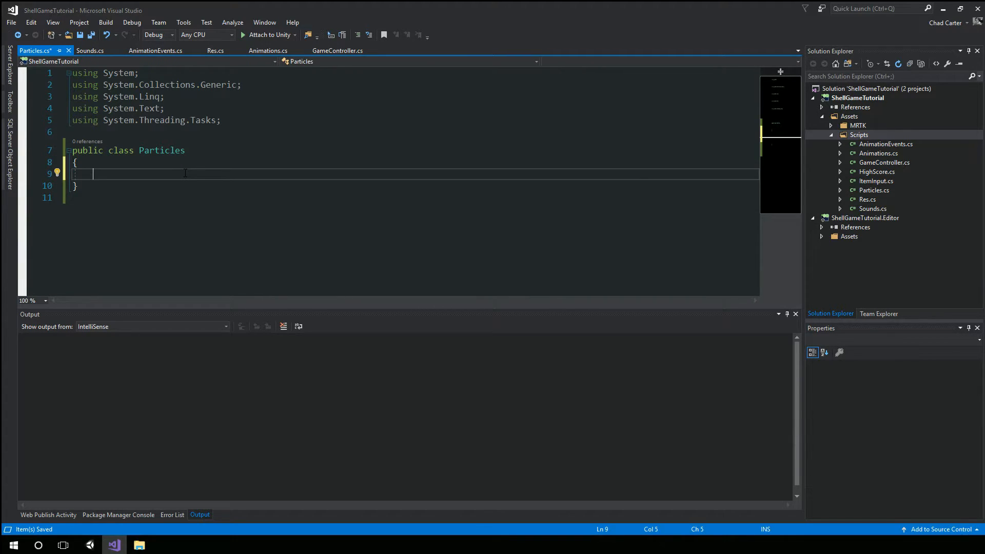
{"action": "type", "text": "private GameObject"}
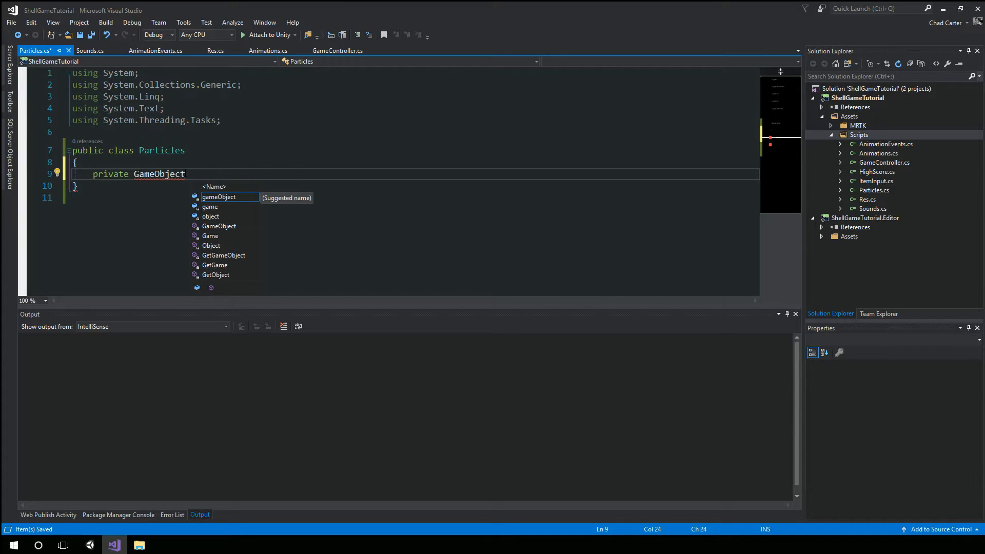
{"action": "type", "text": "particles;"}
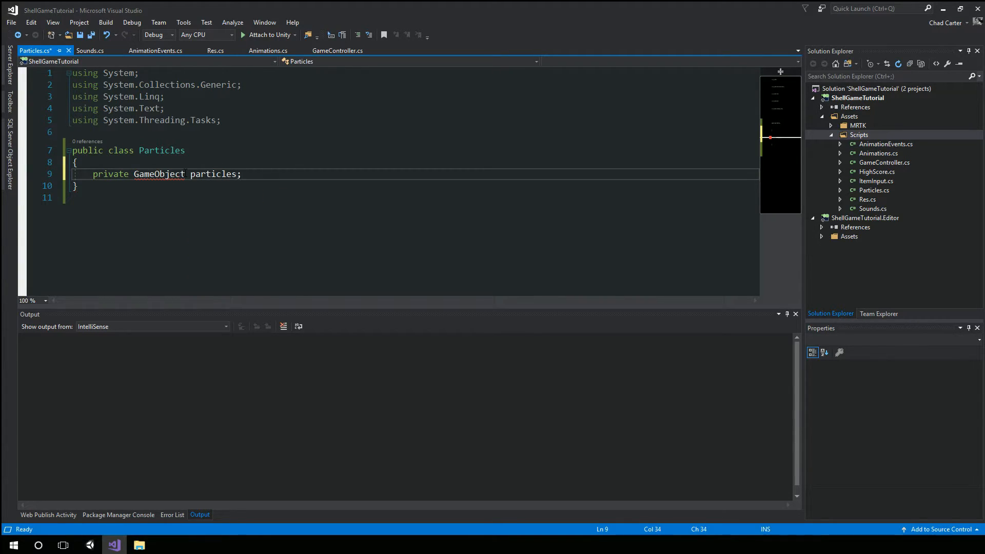
{"action": "key", "text": "Left"}
{"action": "left_click", "coordinate": [185, 174]}
{"action": "key", "text": "ctrl+period"}
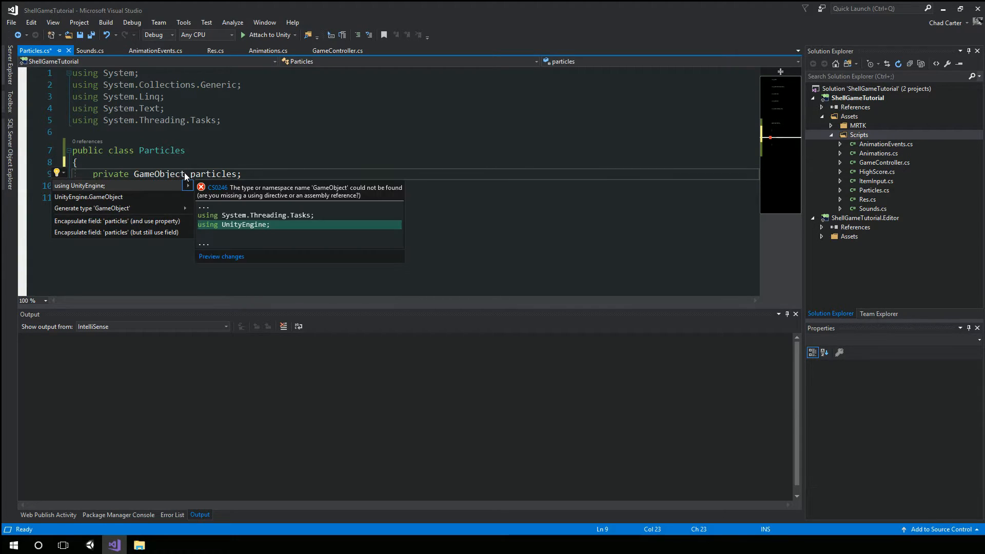
{"action": "key", "text": "Return"}
Step: Remove the using directives for System.Collections.Generic, System.Linq, System.Text and System.Threading.Tasks, and save Particles.cs
{"action": "left_click", "coordinate": [257, 122]}
{"action": "key", "text": "Home"}
{"action": "key", "text": "Up"}
{"action": "key", "text": "Up"}
{"action": "key", "text": "Up"}
{"action": "key", "text": "shift+Down"}
{"action": "key", "text": "shift+Down"}
{"action": "key", "text": "shift+Down"}
{"action": "key", "text": "shift+Down"}
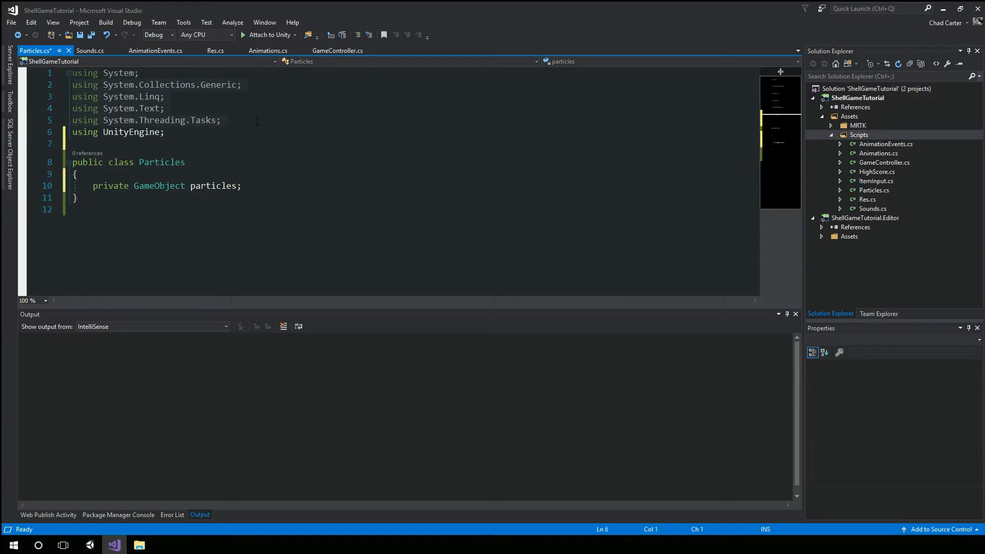
{"action": "key", "text": "Delete"}
{"action": "key", "text": "ctrl+s"}
Step: Insert an empty public Particles constructor below the particles field using the ctor snippet
{"action": "left_click", "coordinate": [262, 145]}
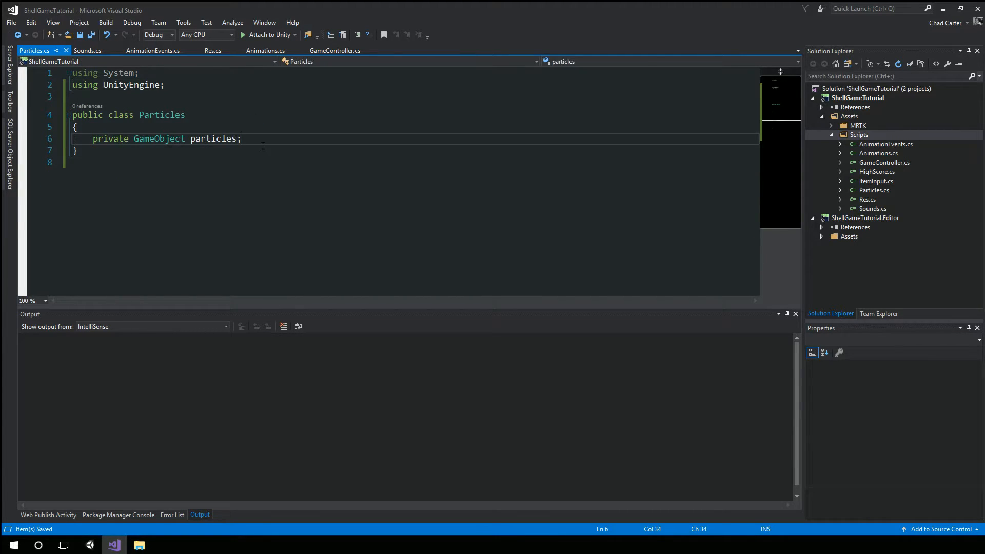
{"action": "key", "text": "Return"}
{"action": "key", "text": "Return"}
{"action": "type", "text": "ctor"}
{"action": "key", "text": "Tab"}
{"action": "key", "text": "Tab"}
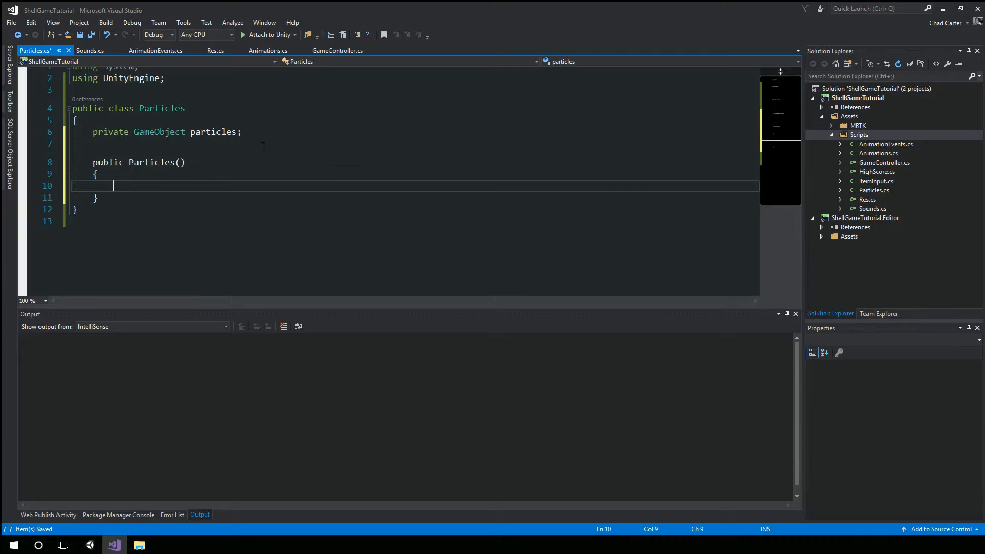
Step: Give the Particles constructor a GameObject parameter named particles
{"action": "key", "text": "Up"}
{"action": "key", "text": "Up"}
{"action": "key", "text": "End"}
{"action": "key", "text": "Left"}
{"action": "type", "text": "GameObject "}
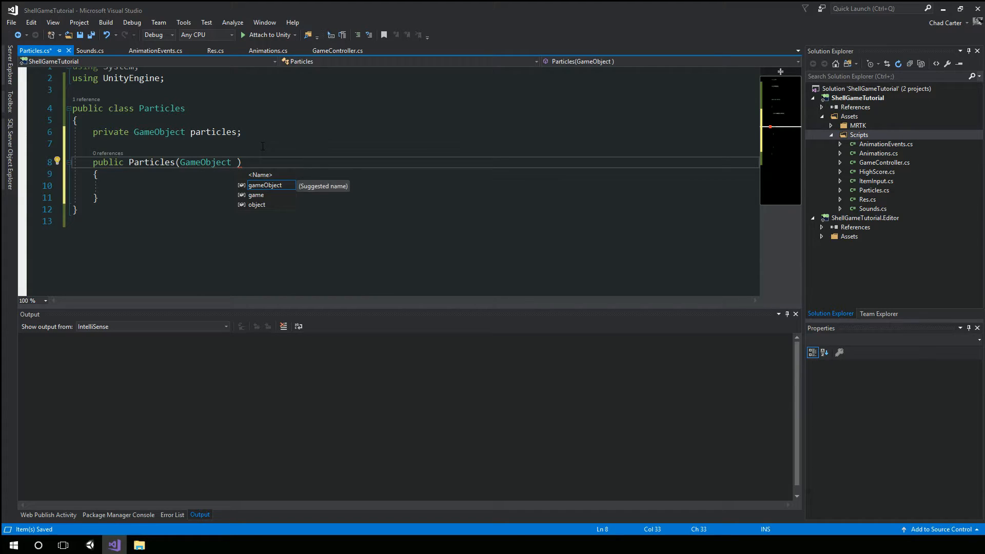
{"action": "type", "text": "particles"}
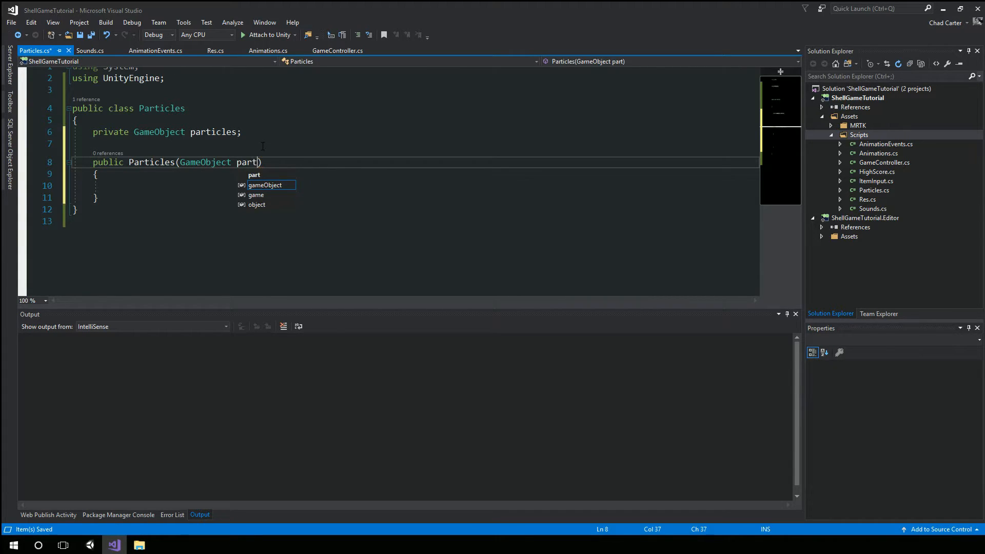
{"action": "key", "text": "Escape"}
Step: In the constructor body, assign the parameter to the field with "this.particles = particles;"
{"action": "key", "text": "Down"}
{"action": "key", "text": "Down"}
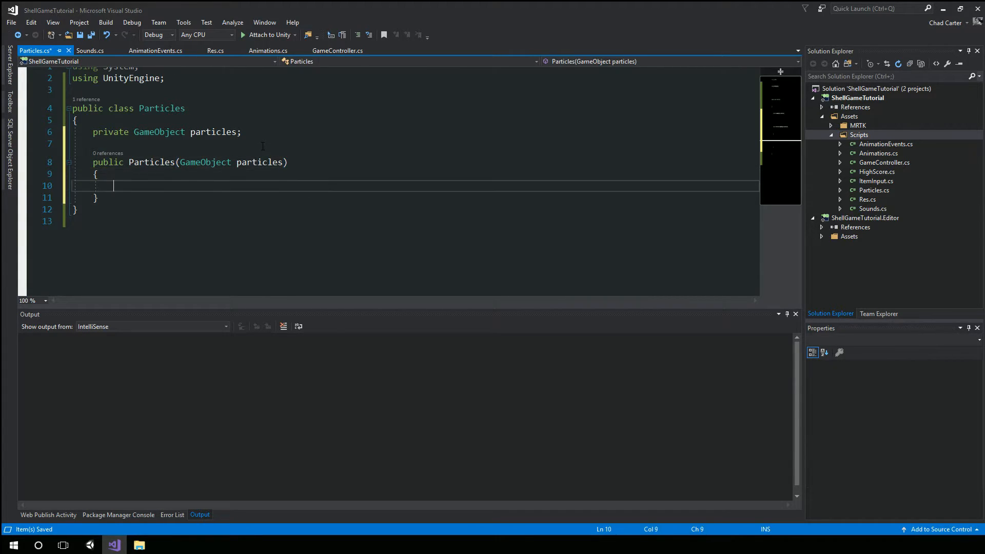
{"action": "type", "text": "this.particles "}
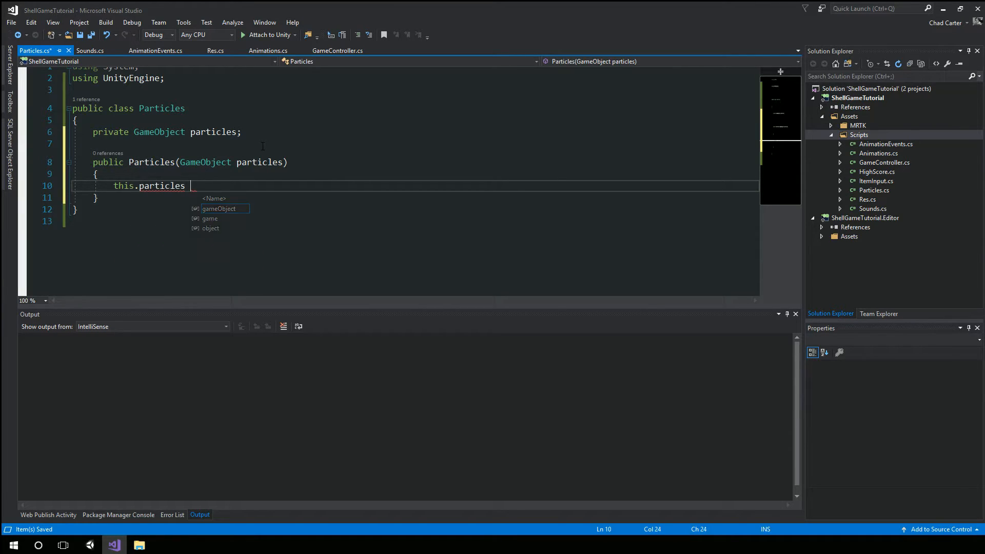
{"action": "type", "text": "= particles;"}
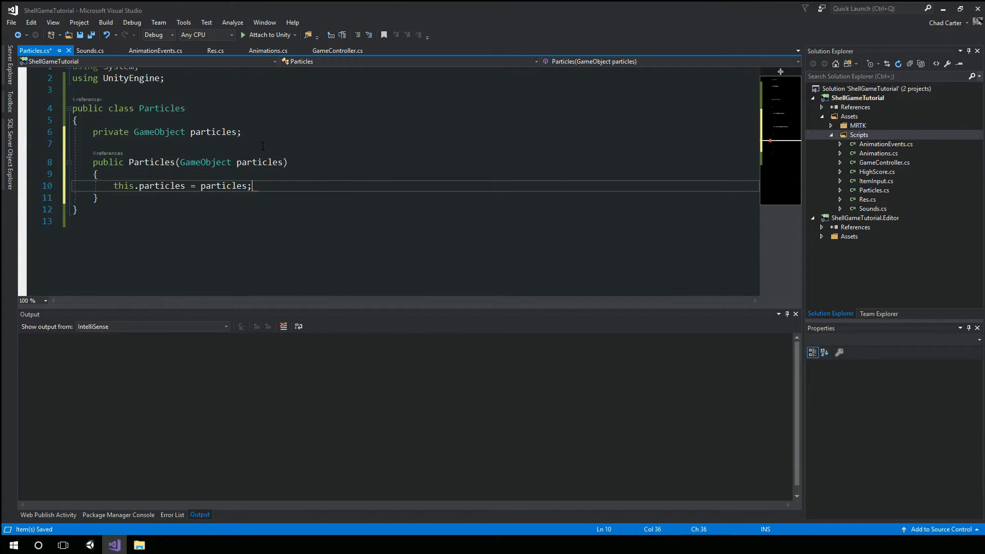
Step: In GameController.cs, declare "private Particles particles;" below the sounds field
{"action": "left_click", "coordinate": [333, 50]}
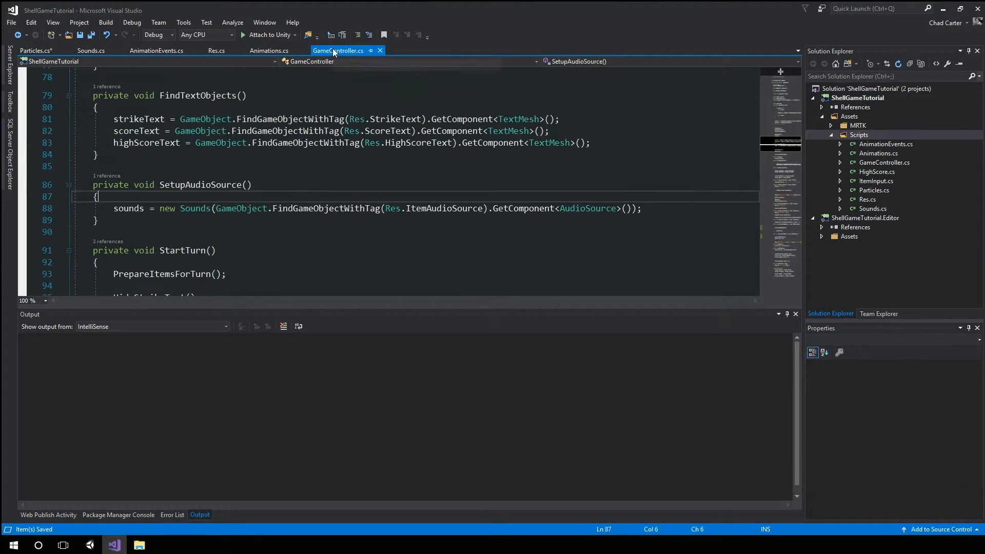
{"action": "left_click", "coordinate": [785, 137]}
{"action": "left_click_drag", "start_coordinate": [784, 138], "coordinate": [798, 98]}
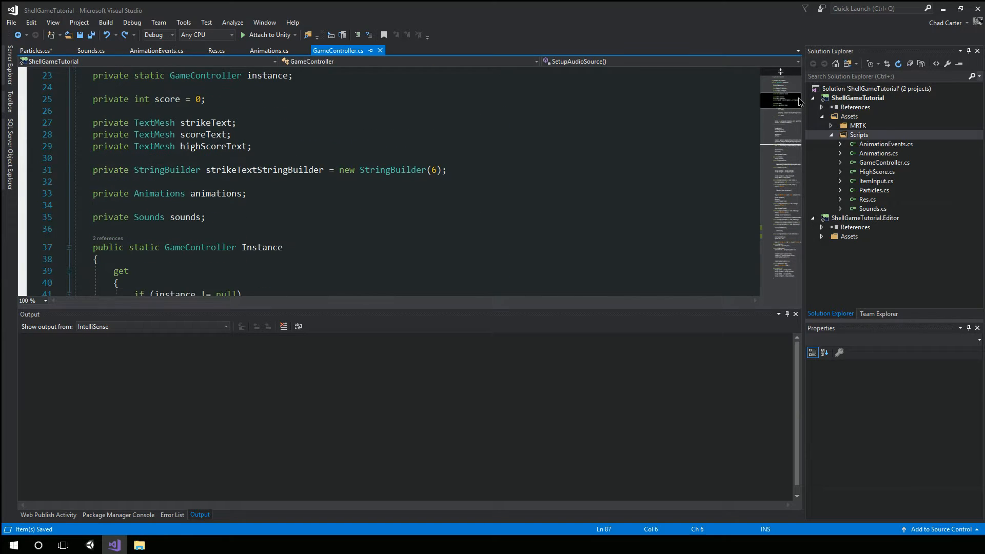
{"action": "left_click", "coordinate": [258, 207]}
{"action": "left_click", "coordinate": [258, 211]}
{"action": "key", "text": "Return"}
{"action": "key", "text": "Return"}
{"action": "type", "text": "private Particl"}
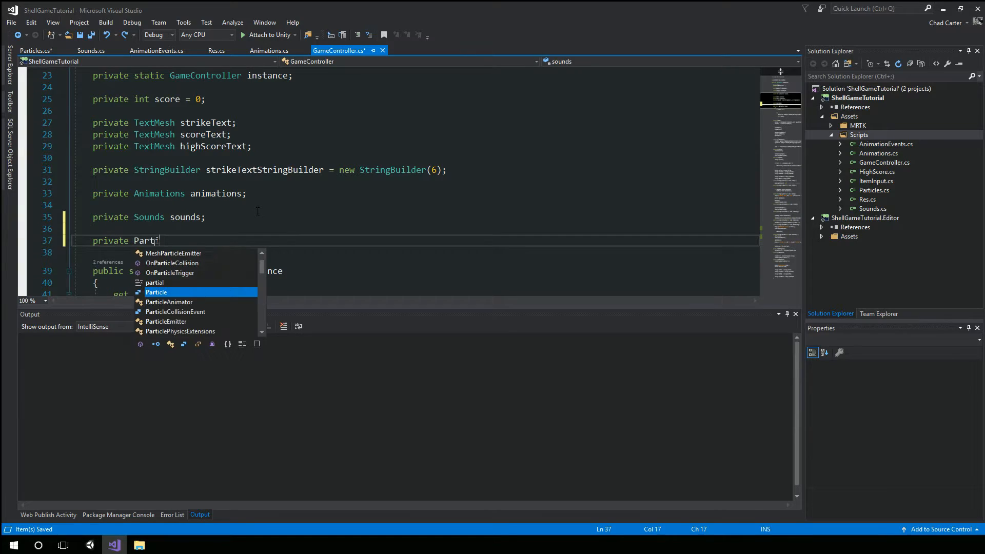
{"action": "type", "text": "es"}
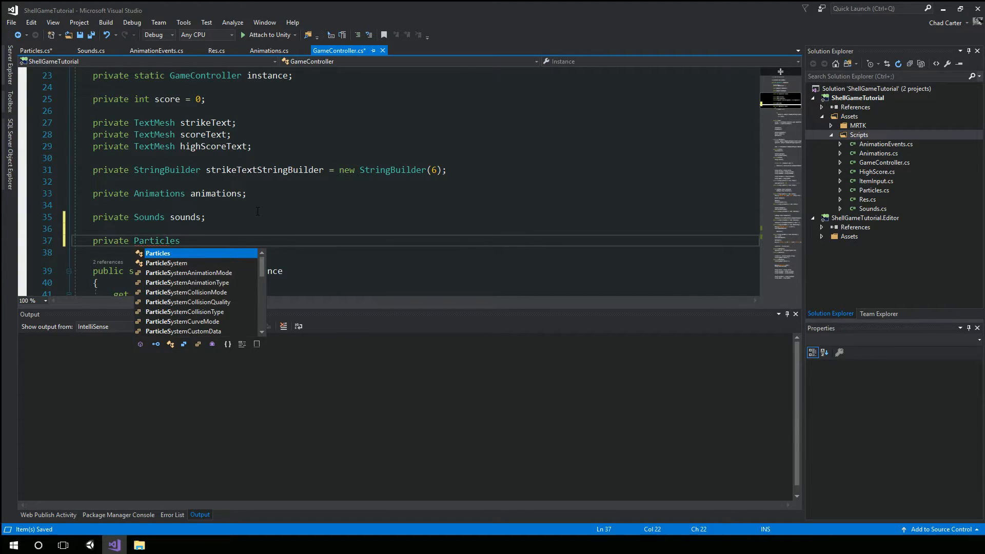
{"action": "type", "text": " particles;"}
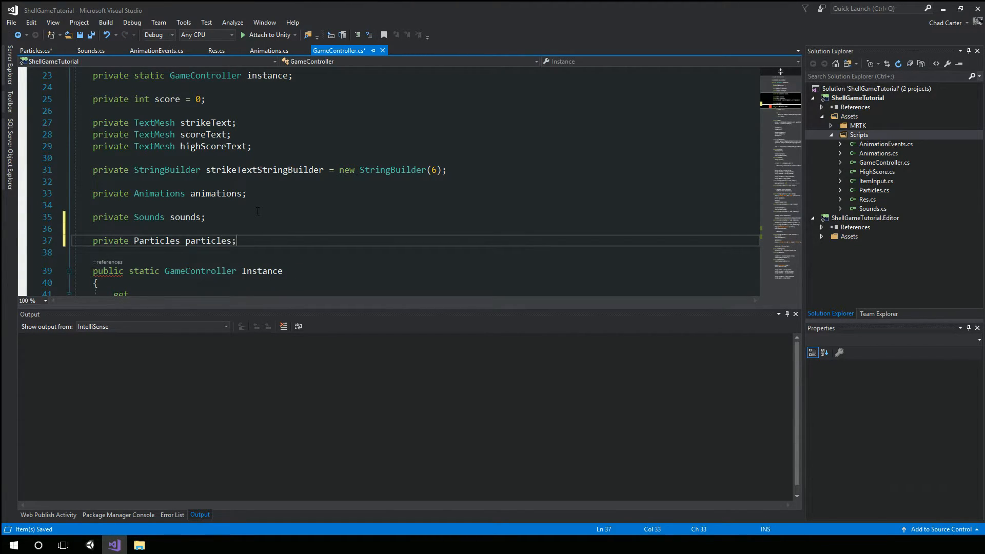
{"action": "key", "text": "Left"}
Step: In GameController's Start method, add a SetupParticleSystems(); call below SetupAudioSource();
{"action": "scroll", "coordinate": [261, 226], "scroll_direction": "down", "scroll_amount": 1}
{"action": "scroll", "coordinate": [260, 225], "scroll_direction": "down", "scroll_amount": 12}
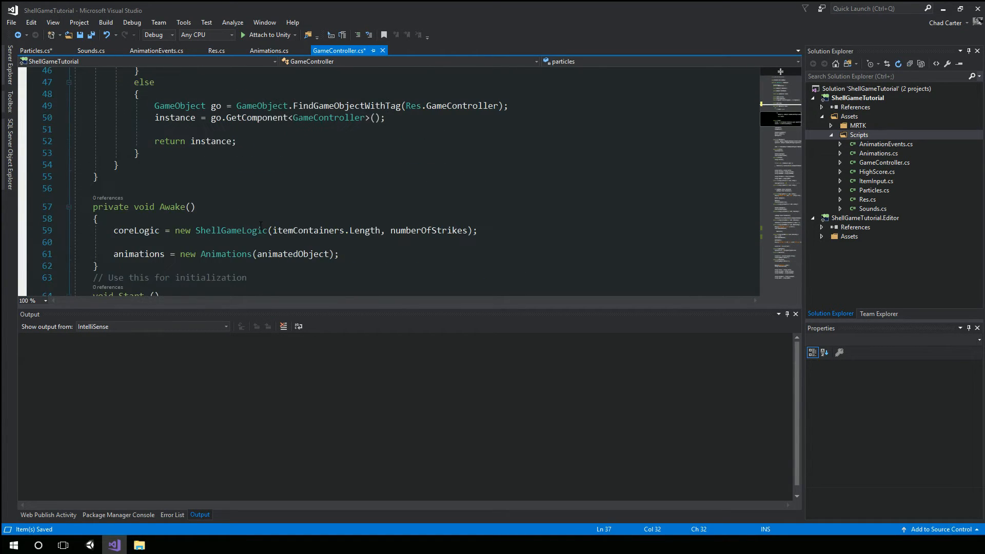
{"action": "scroll", "coordinate": [264, 230], "scroll_direction": "down", "scroll_amount": 1}
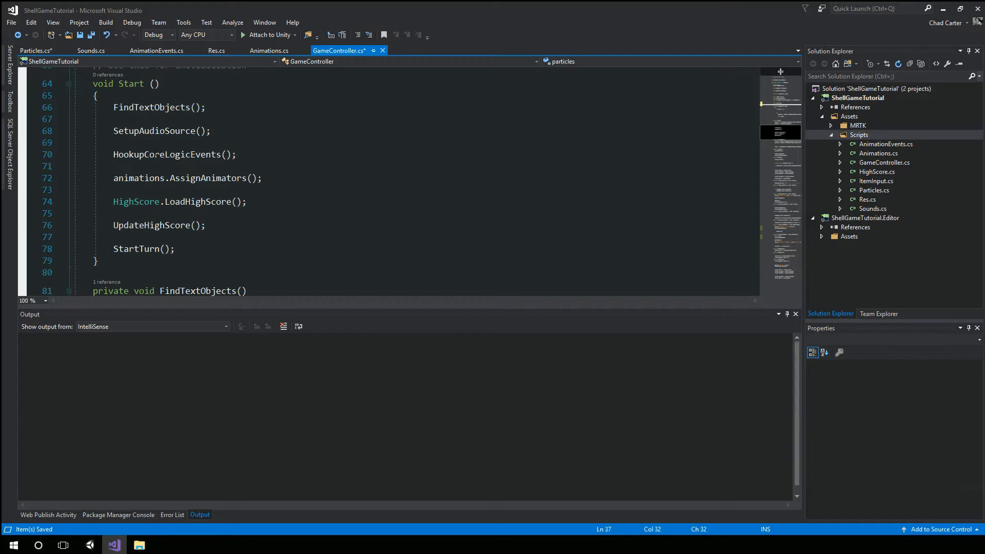
{"action": "scroll", "coordinate": [156, 140], "scroll_direction": "down", "scroll_amount": 4}
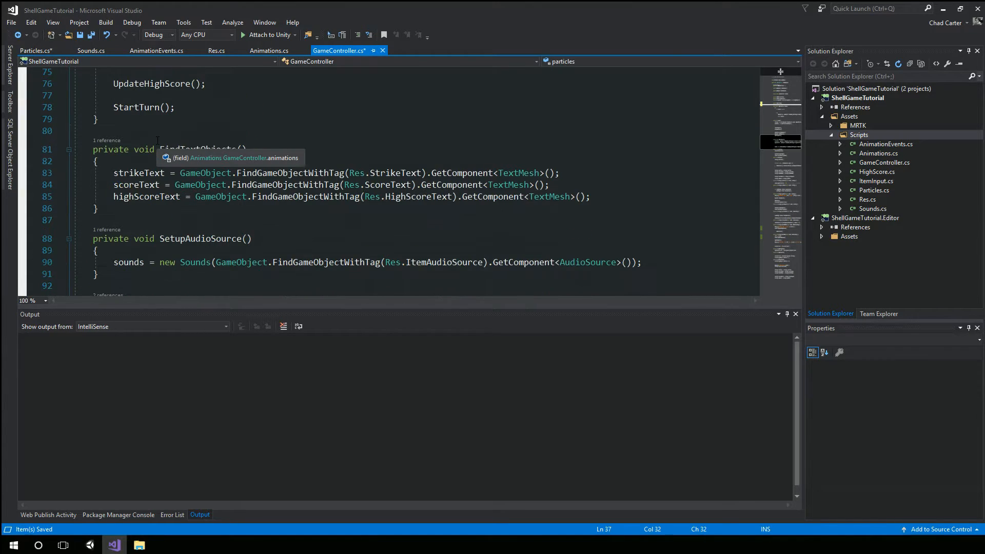
{"action": "scroll", "coordinate": [158, 140], "scroll_direction": "up", "scroll_amount": 4}
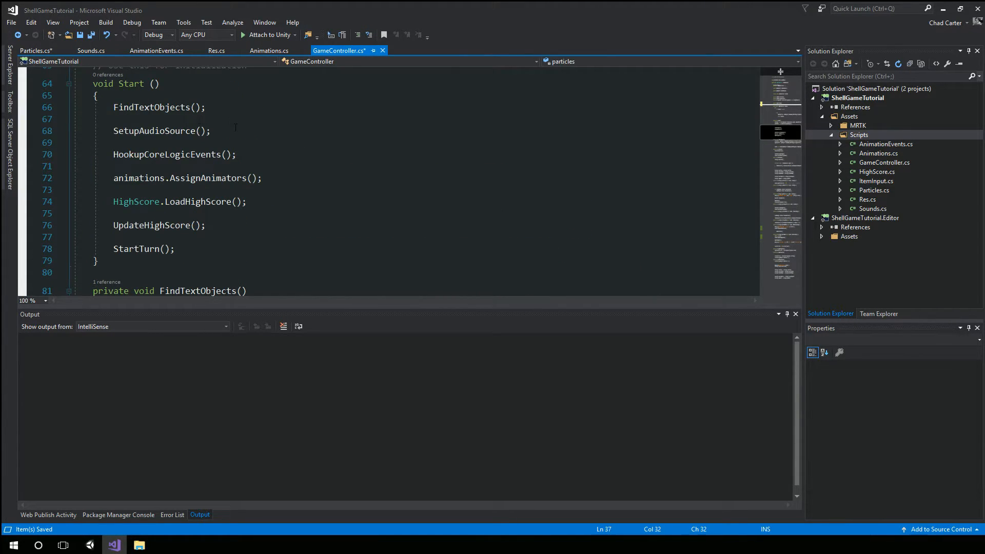
{"action": "left_click", "coordinate": [240, 132]}
{"action": "key", "text": "Return"}
{"action": "key", "text": "Return"}
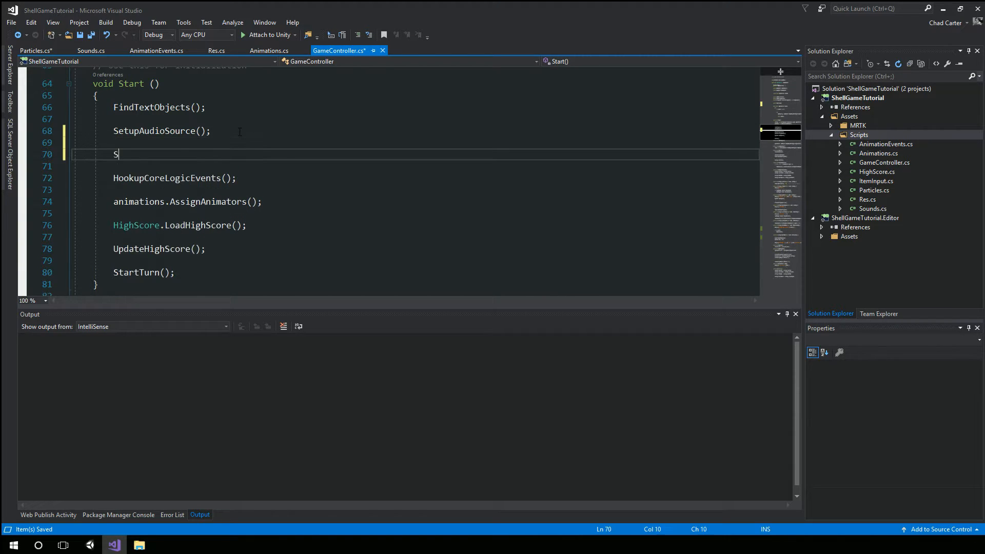
{"action": "type", "text": "SetupParticl"}
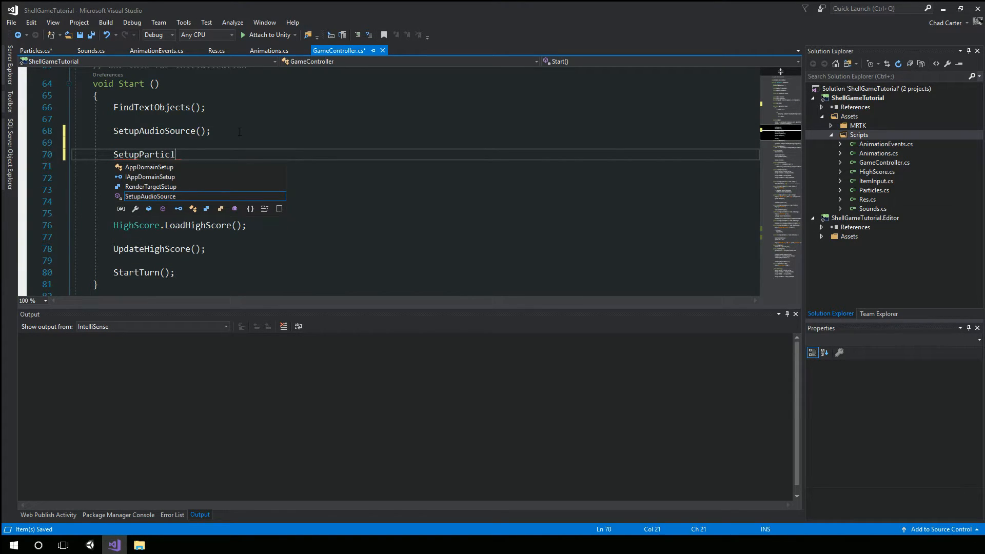
{"action": "type", "text": "eSystems();"}
Step: Below the SetupAudioSource method, add an empty "private void SetupParticleSystems()" method with its braces
{"action": "scroll", "coordinate": [239, 132], "scroll_direction": "down", "scroll_amount": 7}
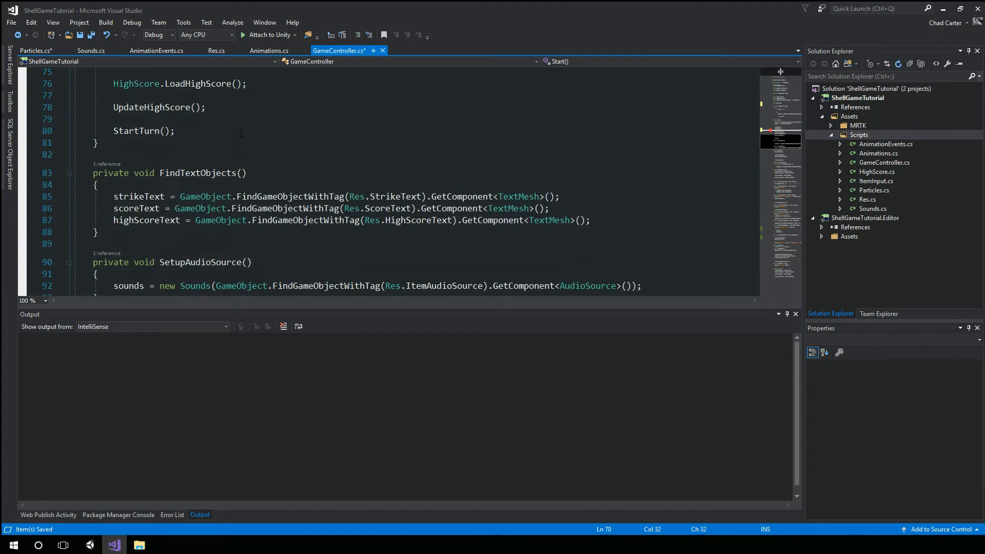
{"action": "left_click", "coordinate": [136, 195]}
{"action": "key", "text": "Return"}
{"action": "key", "text": "Return"}
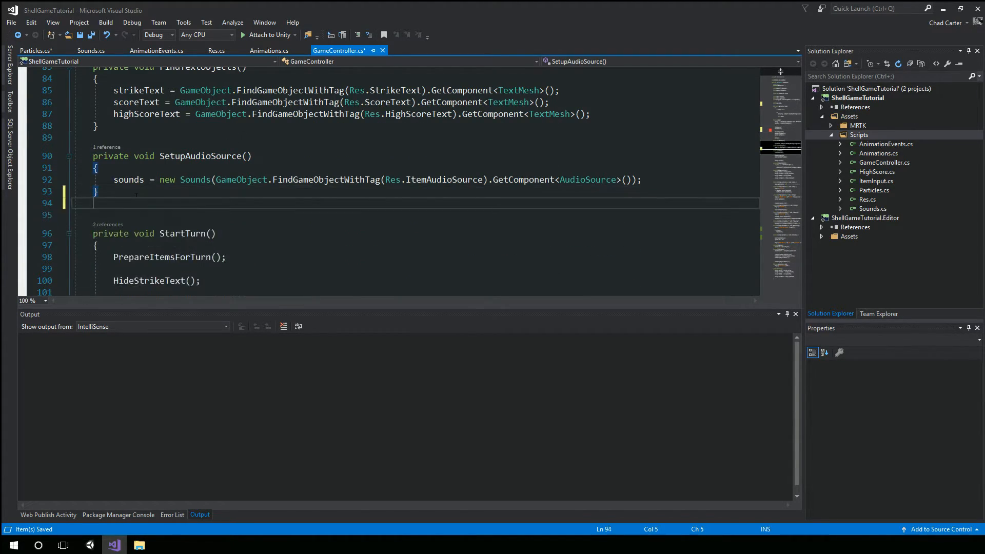
{"action": "type", "text": "rivate "}
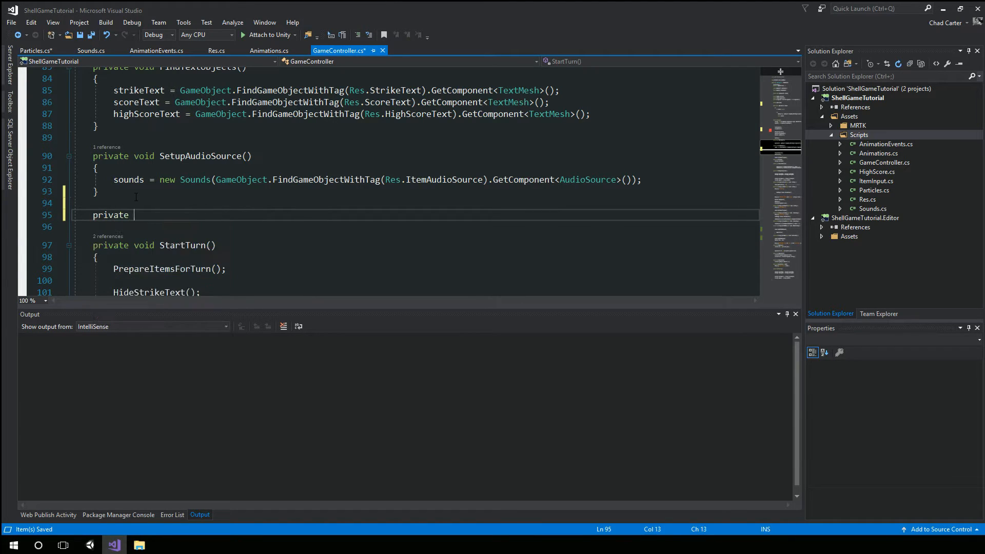
{"action": "type", "text": "void SetupPartic"}
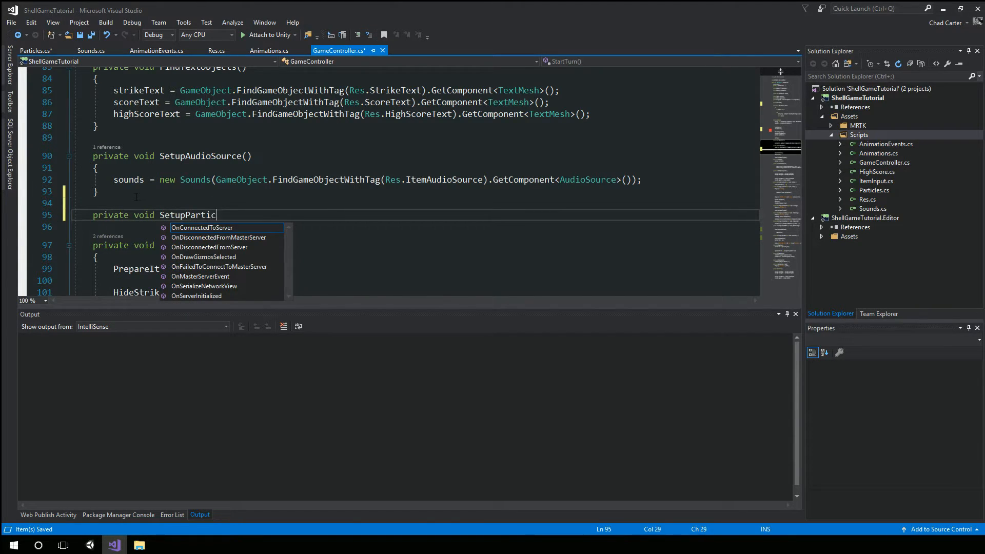
{"action": "type", "text": "lesSystems()"}
{"action": "key", "text": "Return"}
{"action": "type", "text": "{"}
{"action": "key", "text": "Return"}
Step: In the SetupParticleSystems body, write "particles = new Particles();"
{"action": "type", "text": "particles"}
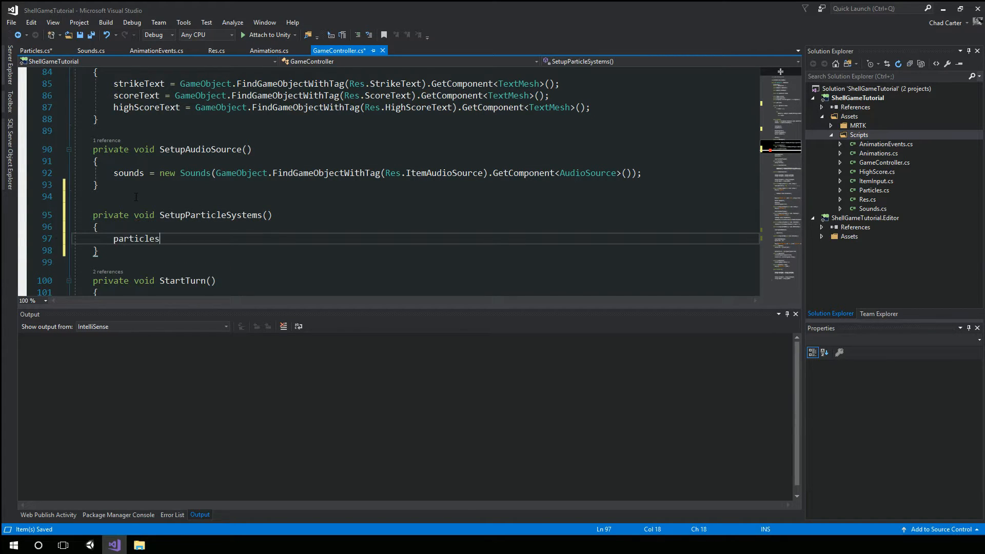
{"action": "type", "text": " = new Par"}
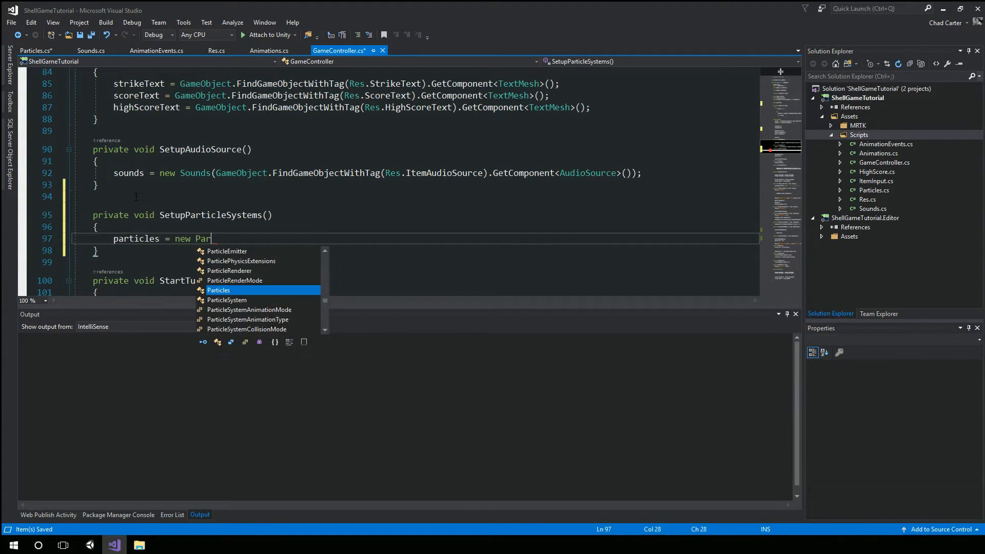
{"action": "type", "text": "ticles("}
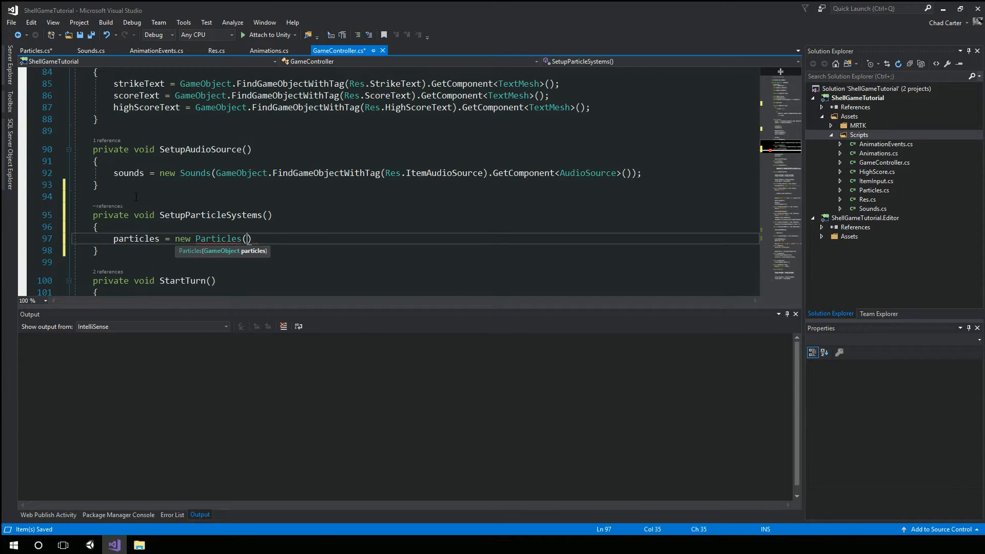
{"action": "type", "text": ");"}
{"action": "key", "text": "Left"}
{"action": "key", "text": "Left"}
{"action": "key", "text": "BackSpace"}
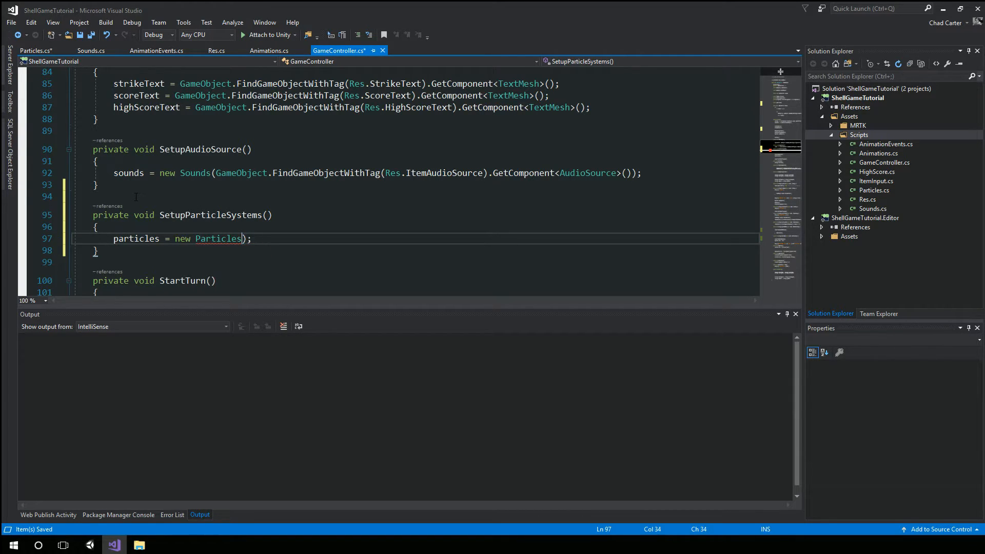
{"action": "type", "text": "("}
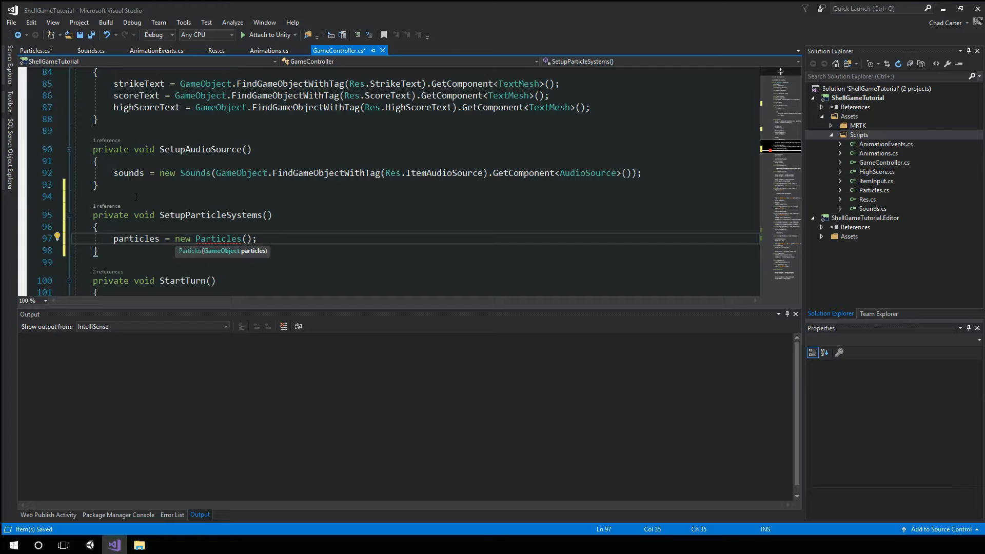
Step: Pass GameObject.FindGameObjectWithTag(Res.Particles) as the Particles constructor argument and save GameController.cs
{"action": "type", "text": "GAme"}
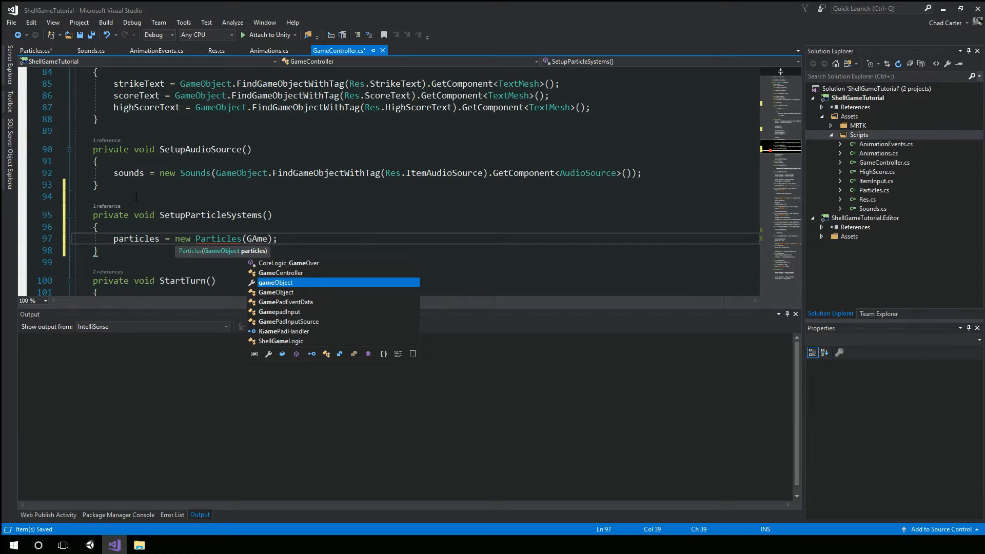
{"action": "key", "text": "Down"}
{"action": "type", "text": ".Find"}
{"action": "key", "text": "Down"}
{"action": "key", "text": "Down"}
{"action": "key", "text": "Tab"}
{"action": "type", "text": "()"}
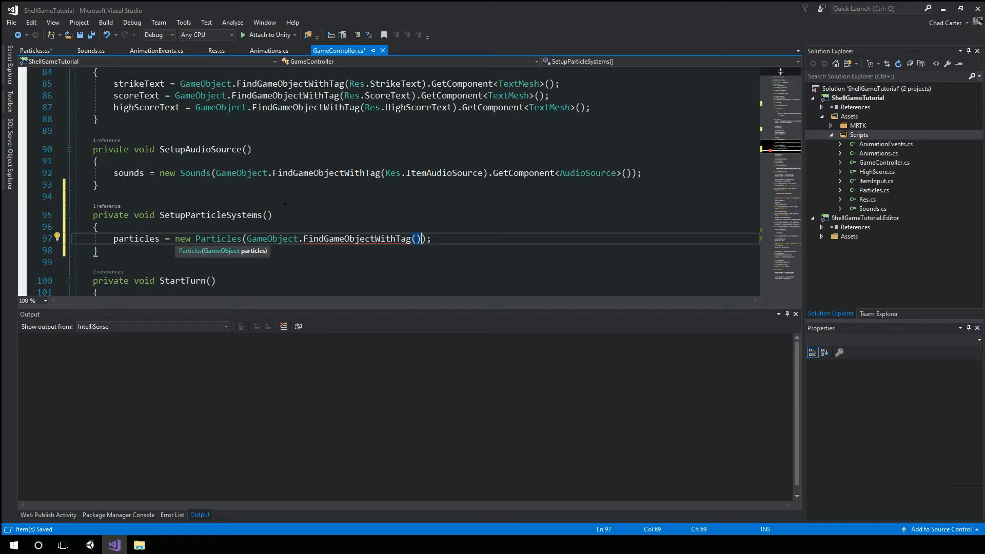
{"action": "key", "text": "Left"}
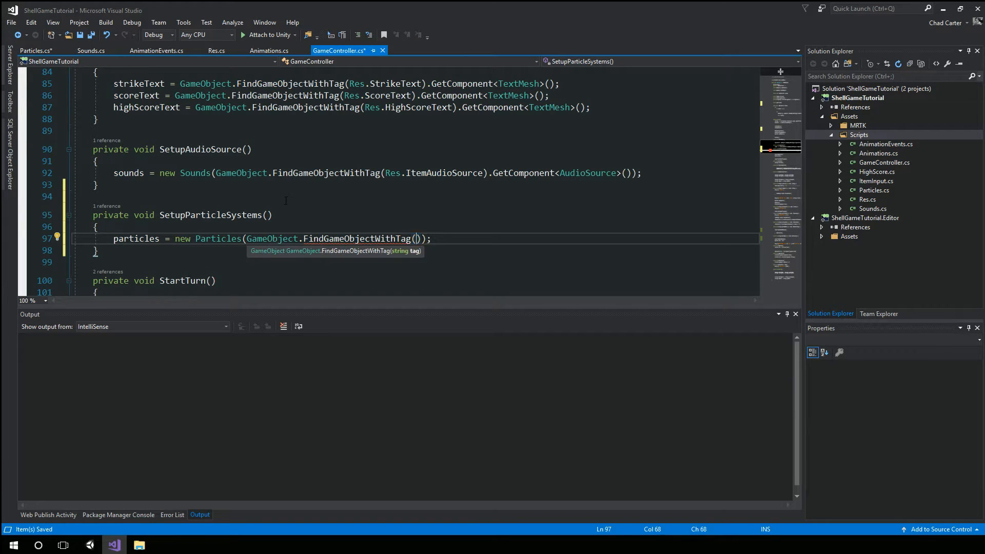
{"action": "type", "text": "Res.Particles"}
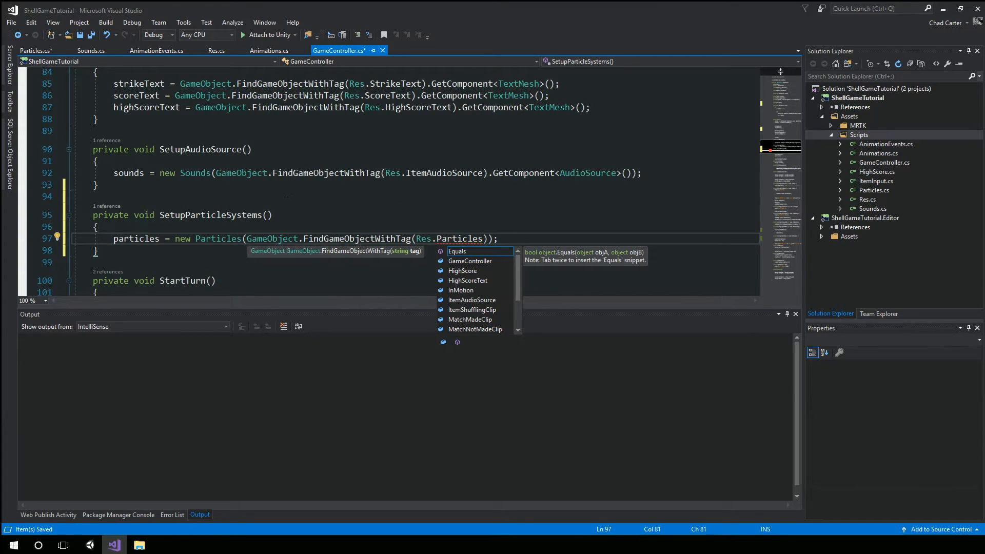
{"action": "left_click", "coordinate": [461, 237]}
{"action": "key", "text": "ctrl+s"}
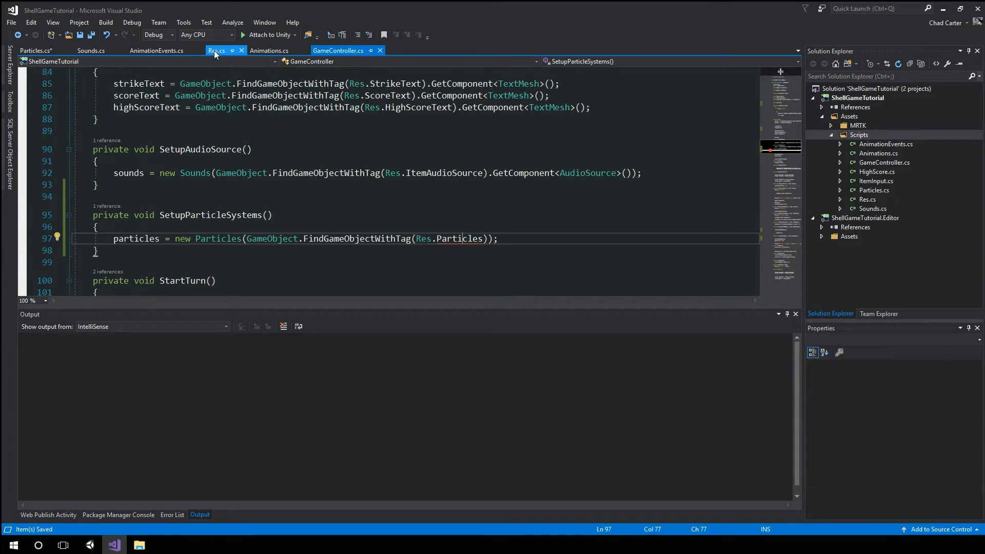
Step: In Res.cs, declare public static readonly string Particles = "Particles"; below MatchNotMadeClip, save, and return to the particles assignment in GameController.cs
{"action": "left_click", "coordinate": [214, 51]}
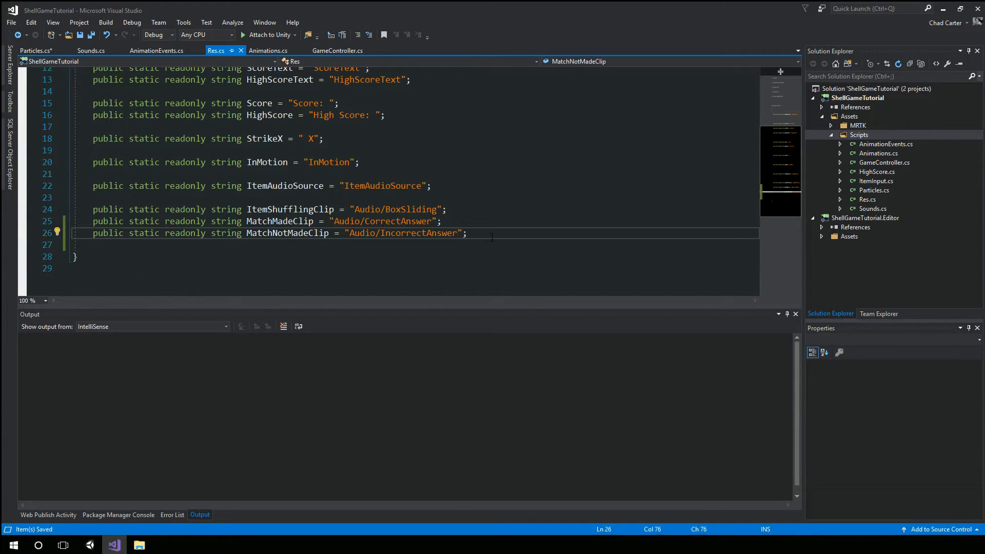
{"action": "key", "text": "Return"}
{"action": "key", "text": "Return"}
{"action": "type", "text": "public static "}
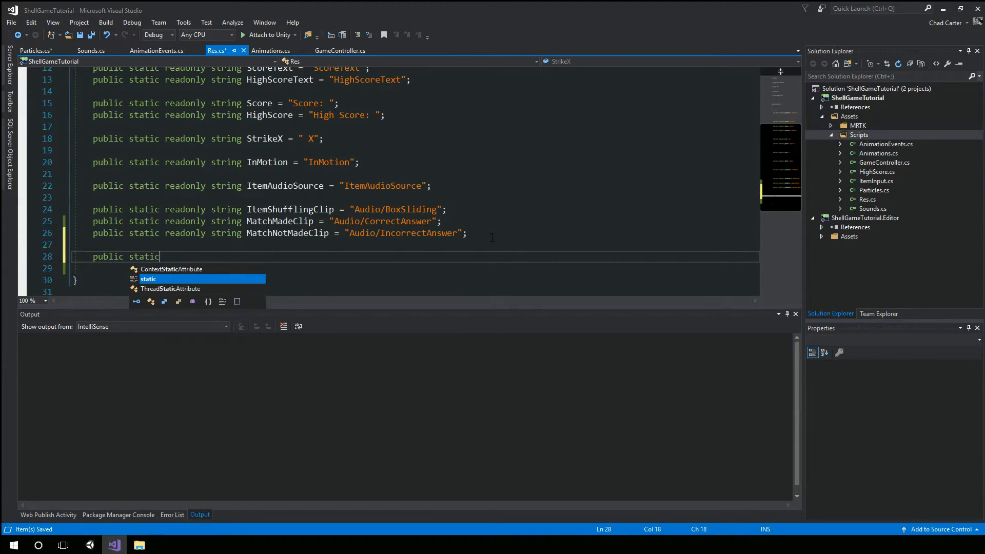
{"action": "type", "text": "readonl"}
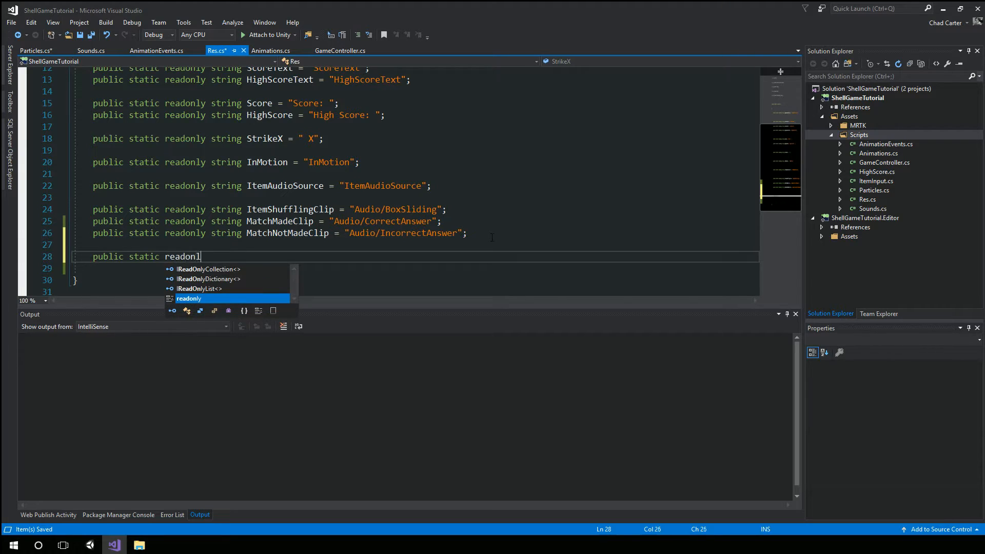
{"action": "type", "text": "y string Particles = \"Particles))"}
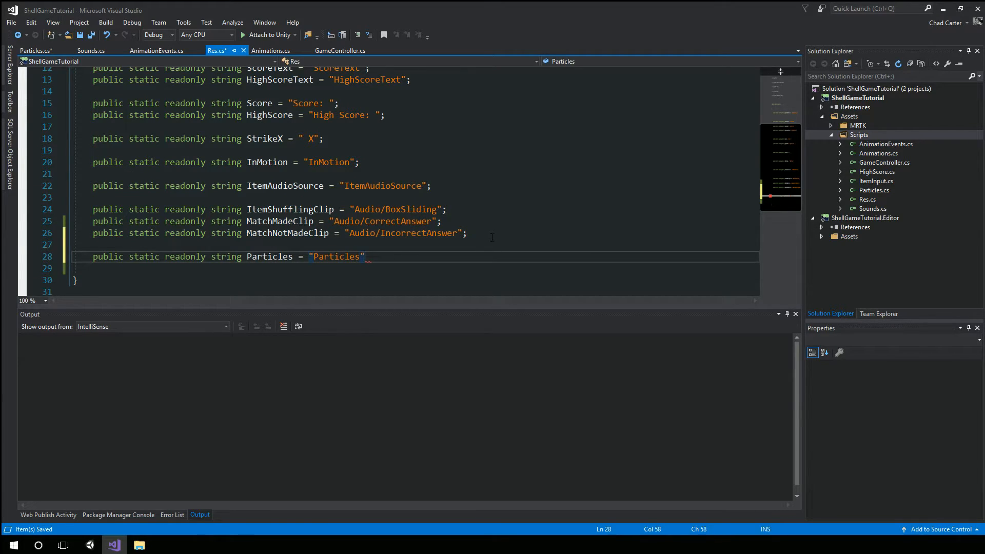
{"action": "type", "text": ";"}
{"action": "key", "text": "ctrl+s"}
{"action": "left_click", "coordinate": [318, 51]}
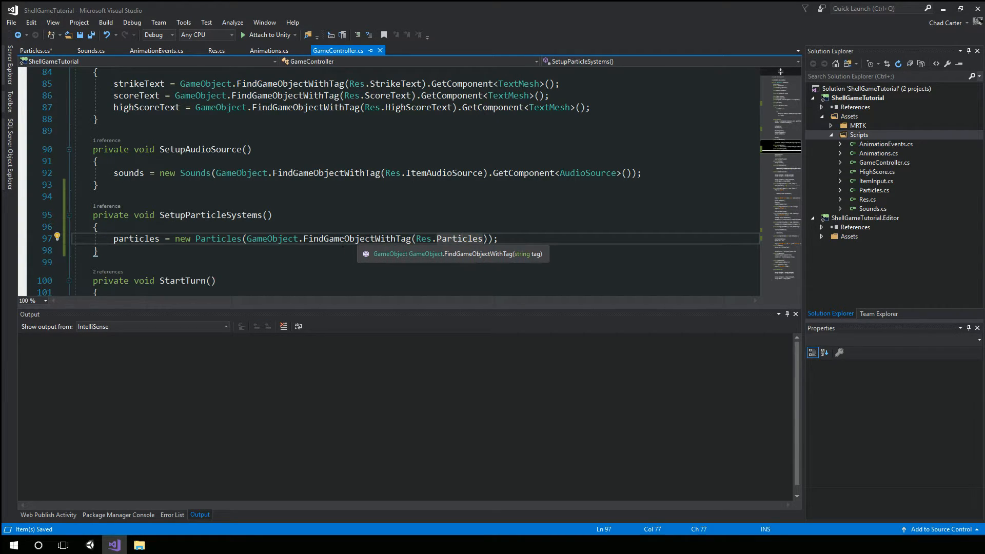
{"action": "key", "text": "End"}
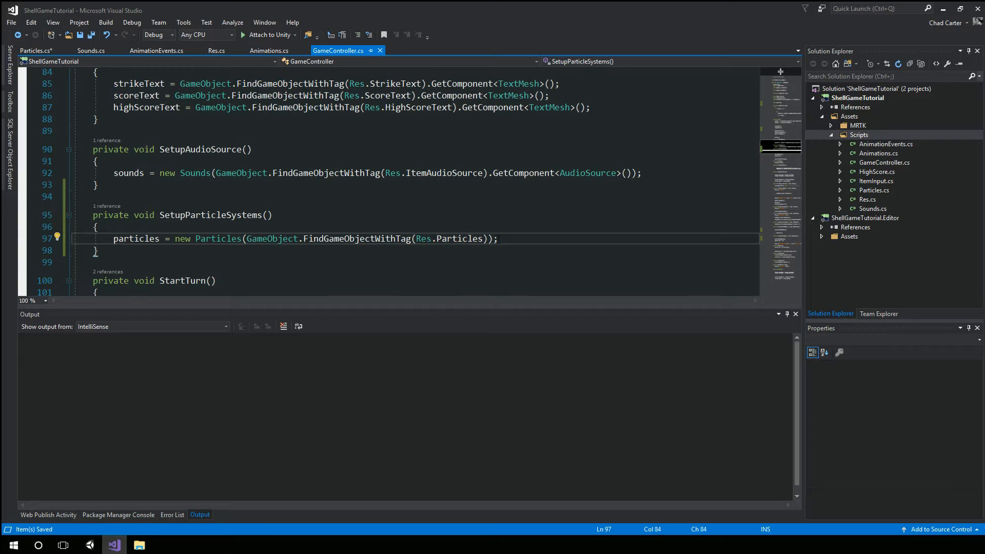
Step: Switch to Unity and, starting from the Particle System object's tag options, create a new tag named Particles
{"action": "left_click", "coordinate": [90, 548]}
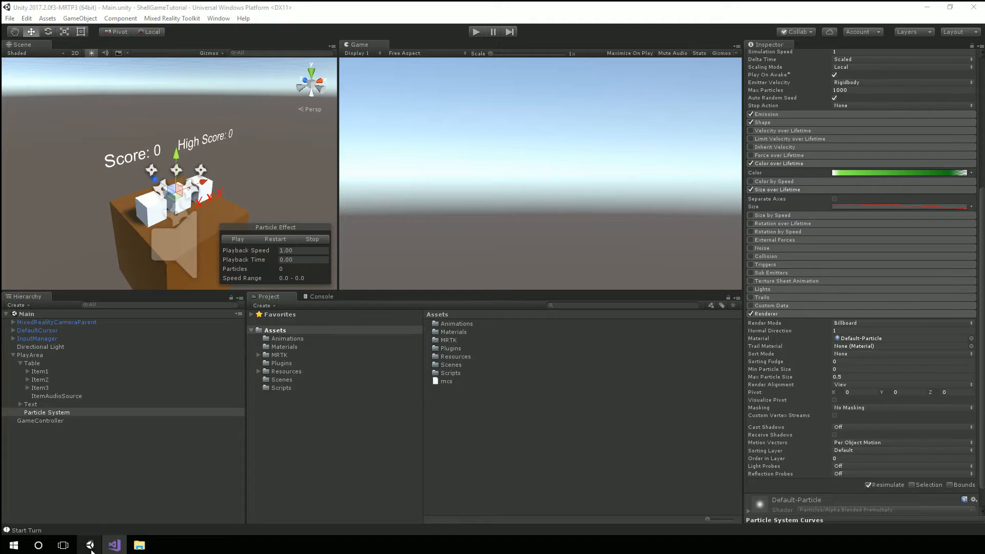
{"action": "left_click", "coordinate": [43, 414]}
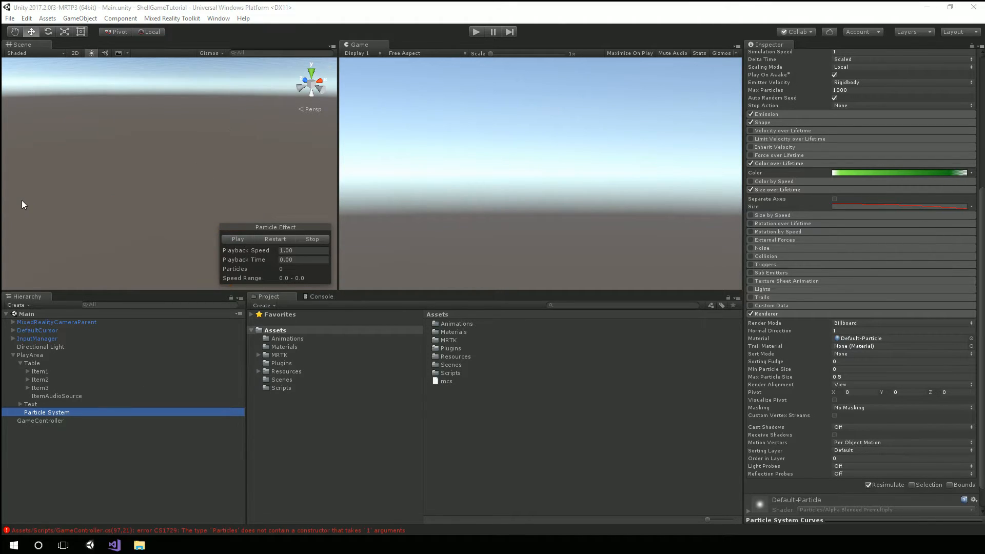
{"action": "left_click", "coordinate": [804, 66]}
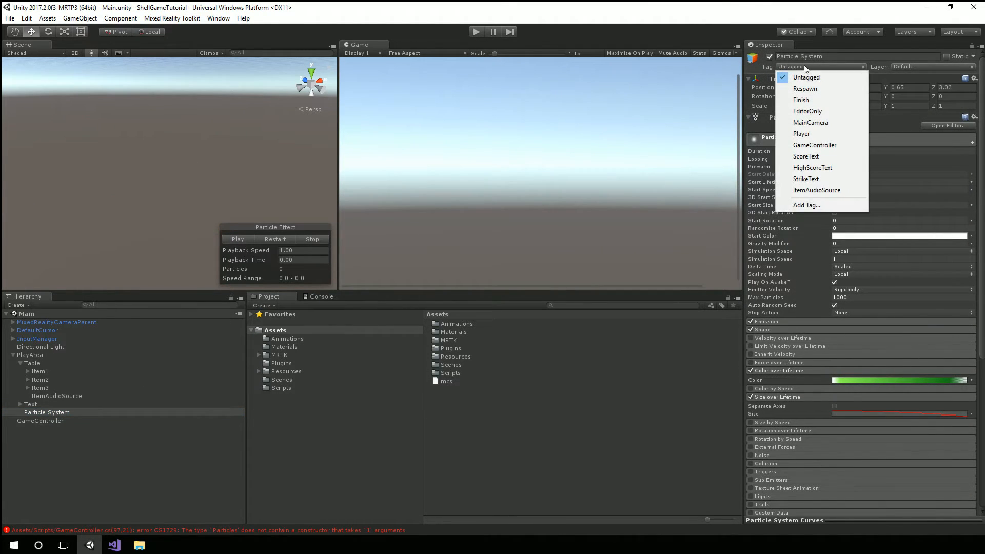
{"action": "left_click", "coordinate": [833, 206]}
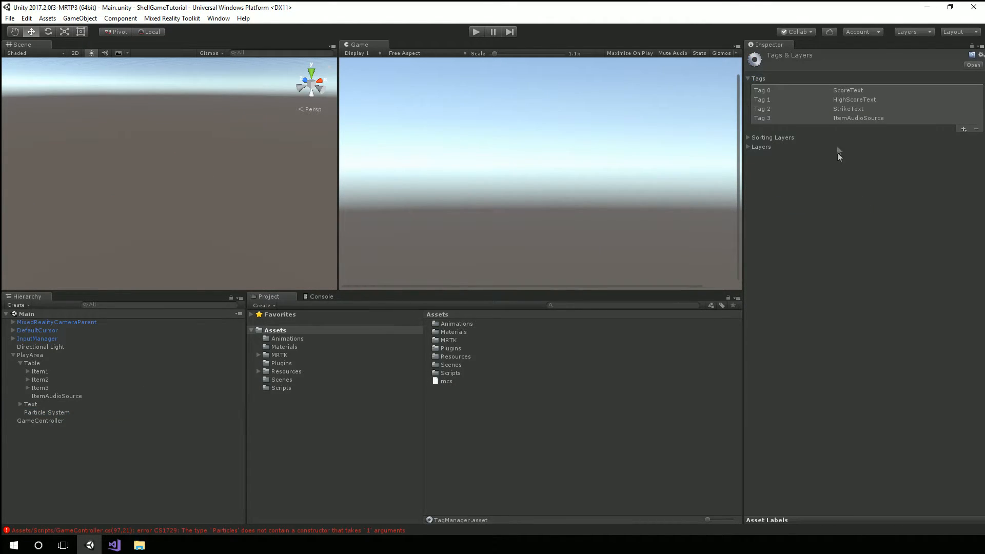
{"action": "left_click", "coordinate": [962, 129]}
{"action": "type", "text": "Particles"}
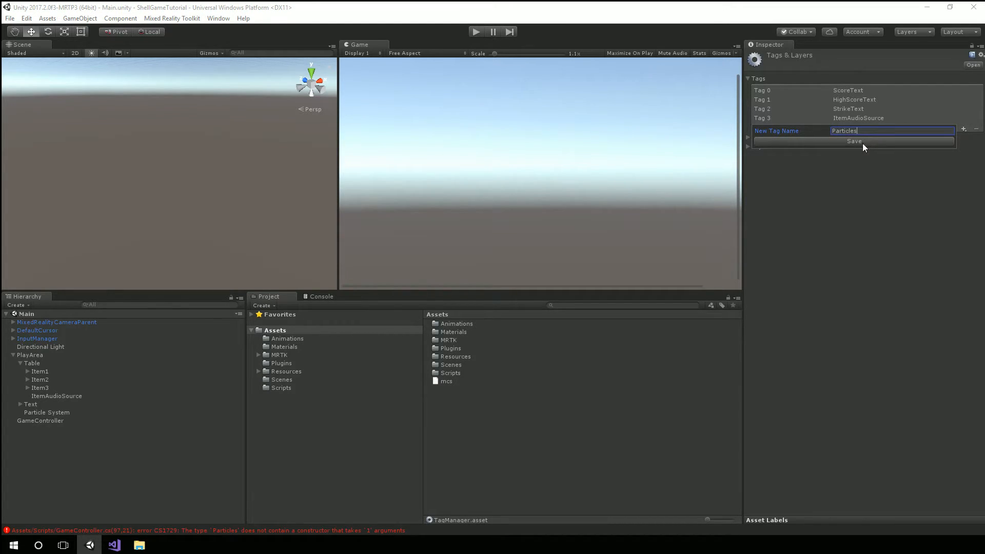
{"action": "left_click", "coordinate": [863, 143]}
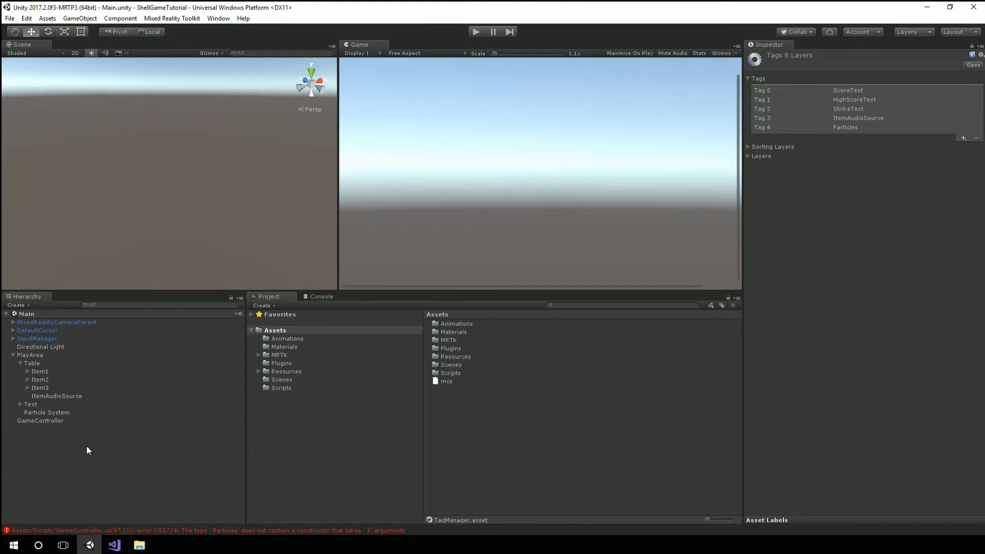
Step: Assign the Particles tag to the Particle System object and stop its effect preview
{"action": "left_click", "coordinate": [45, 413]}
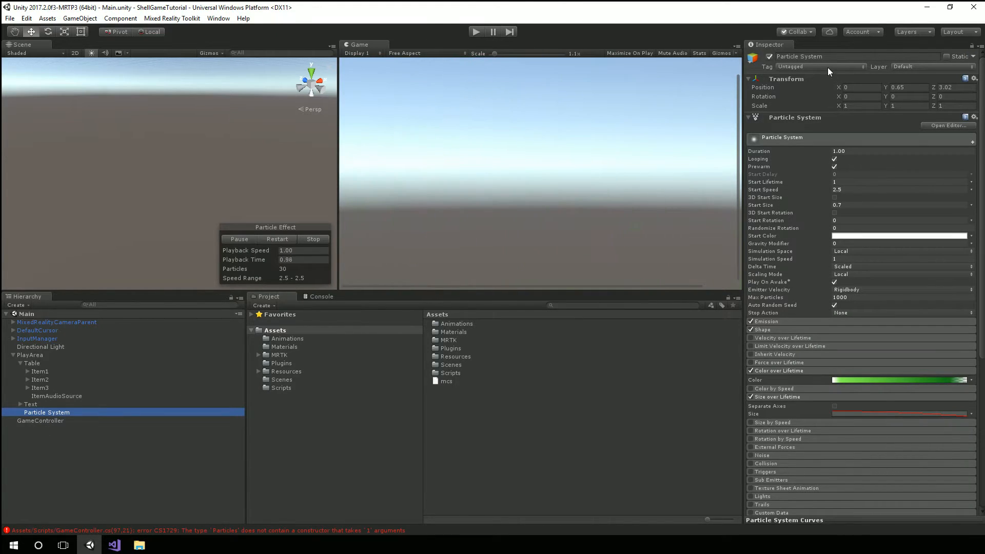
{"action": "left_click", "coordinate": [826, 67]}
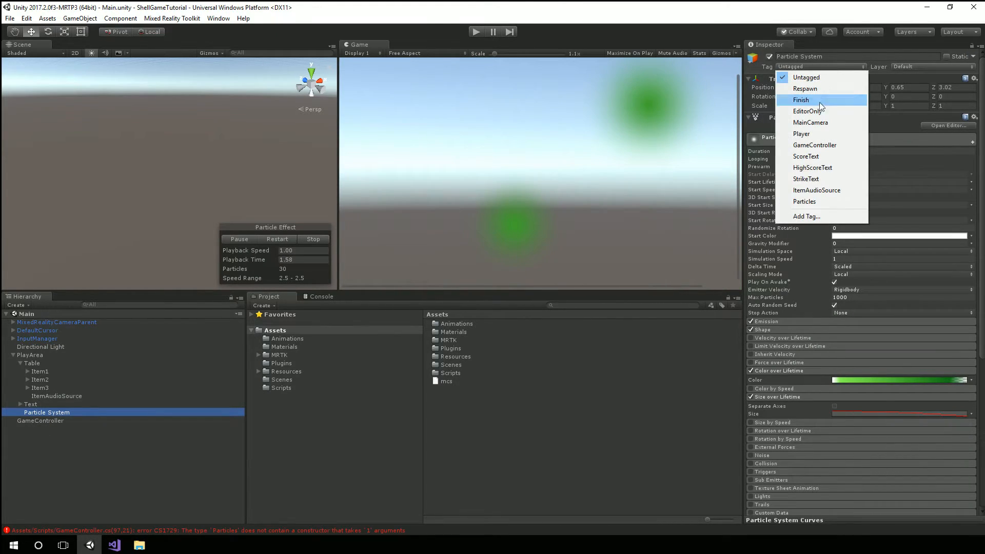
{"action": "left_click", "coordinate": [816, 204]}
{"action": "left_click", "coordinate": [309, 239]}
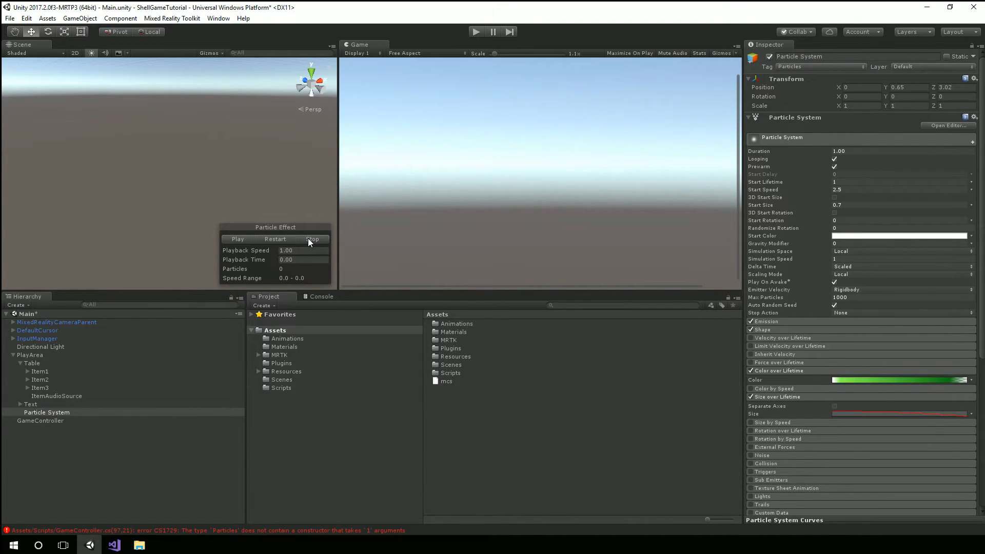
Step: Switch to Visual Studio, bring up Particles.cs and save it
{"action": "left_click", "coordinate": [118, 545]}
{"action": "left_click", "coordinate": [215, 50]}
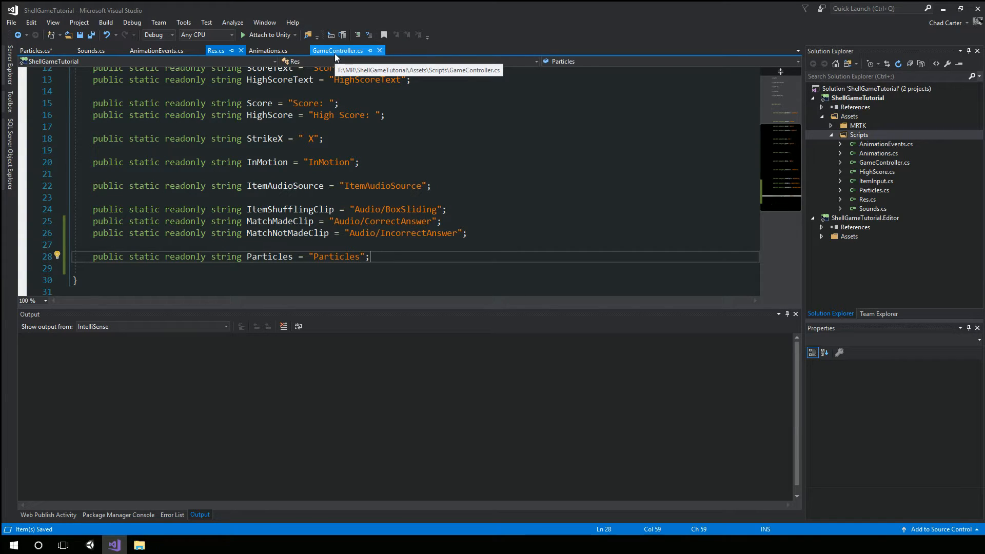
{"action": "left_click", "coordinate": [33, 51]}
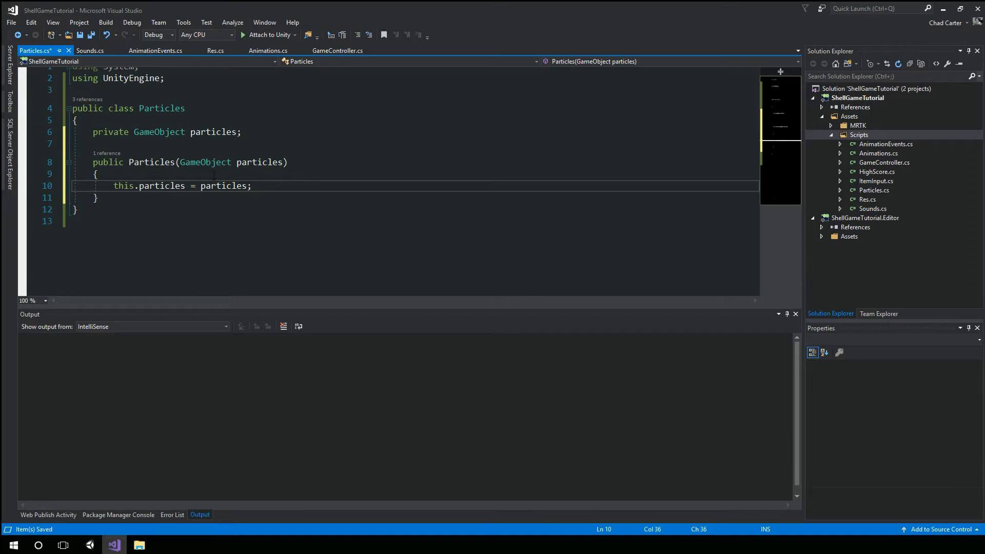
{"action": "key", "text": "ctrl+s"}
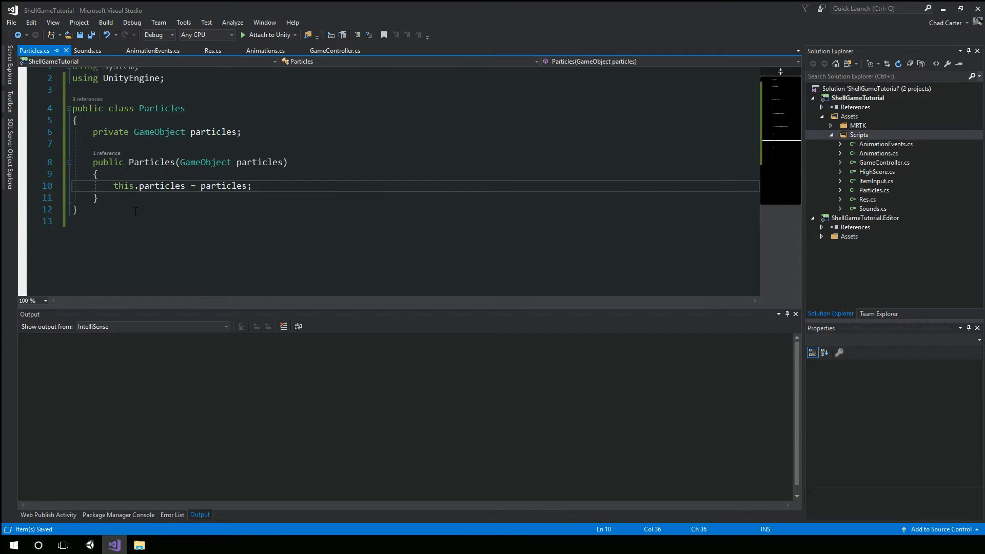
Step: Below the Particles constructor, add an empty public void PlayParticleSystem() method
{"action": "left_click", "coordinate": [199, 196]}
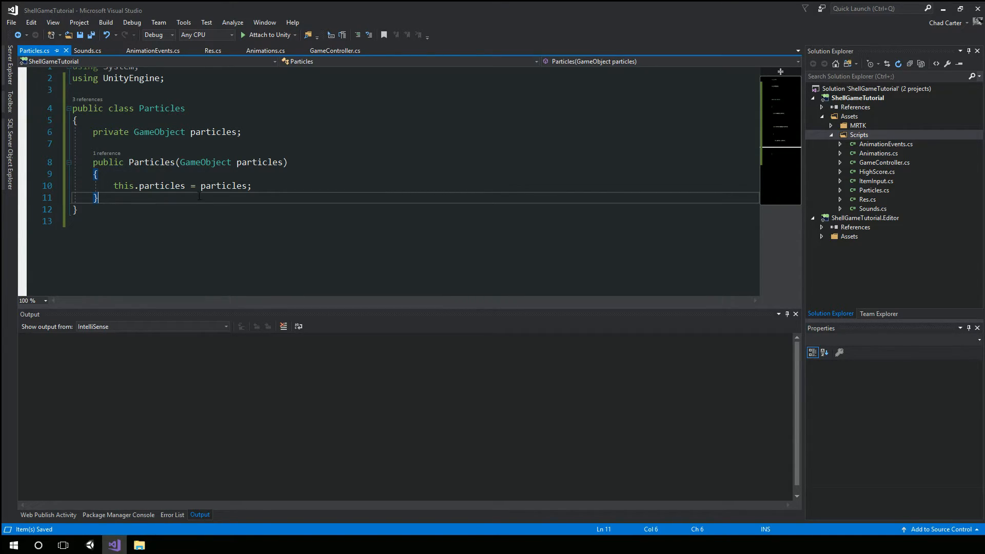
{"action": "key", "text": "Return"}
{"action": "key", "text": "Return"}
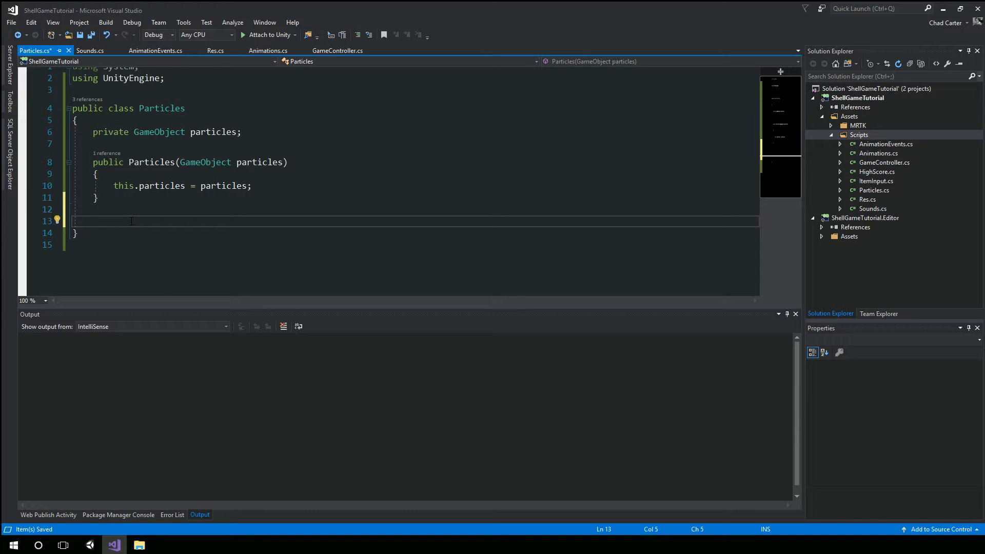
{"action": "type", "text": "public void PlayParticl"}
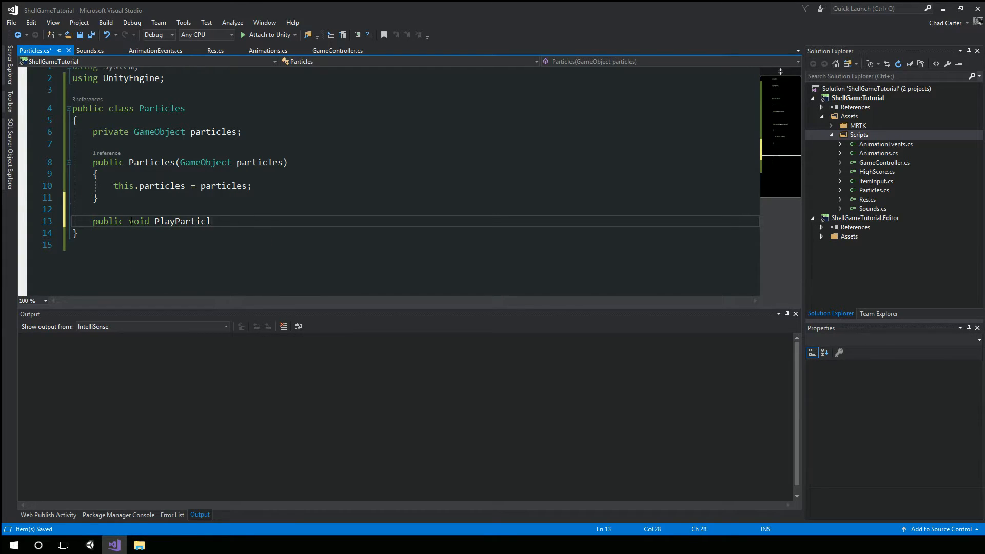
{"action": "type", "text": "eSsytem"}
{"action": "key", "text": "BackSpace"}
{"action": "key", "text": "BackSpace"}
{"action": "key", "text": "BackSpace"}
{"action": "key", "text": "BackSpace"}
{"action": "key", "text": "BackSpace"}
{"action": "type", "text": "ystem()"}
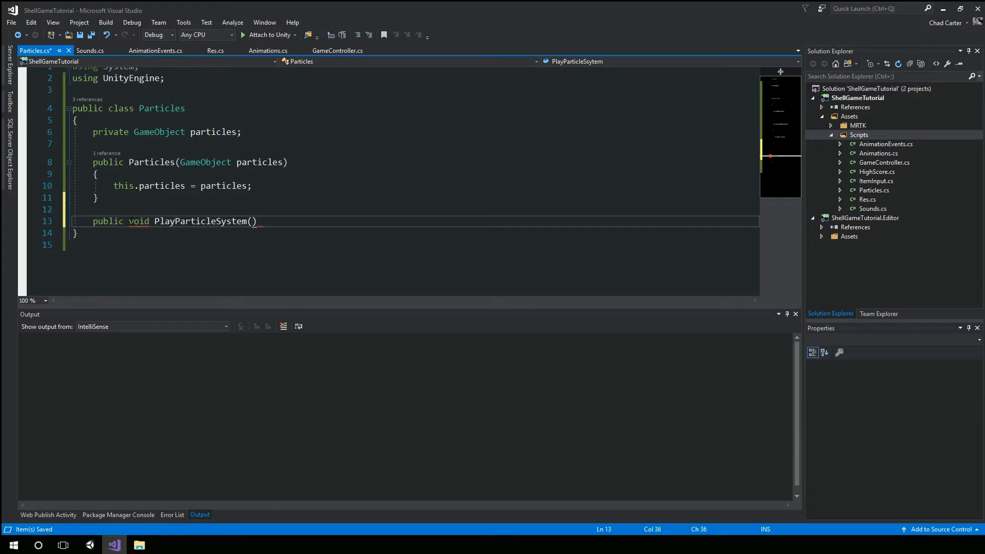
{"action": "key", "text": "Return"}
{"action": "type", "text": "{"}
{"action": "key", "text": "Return"}
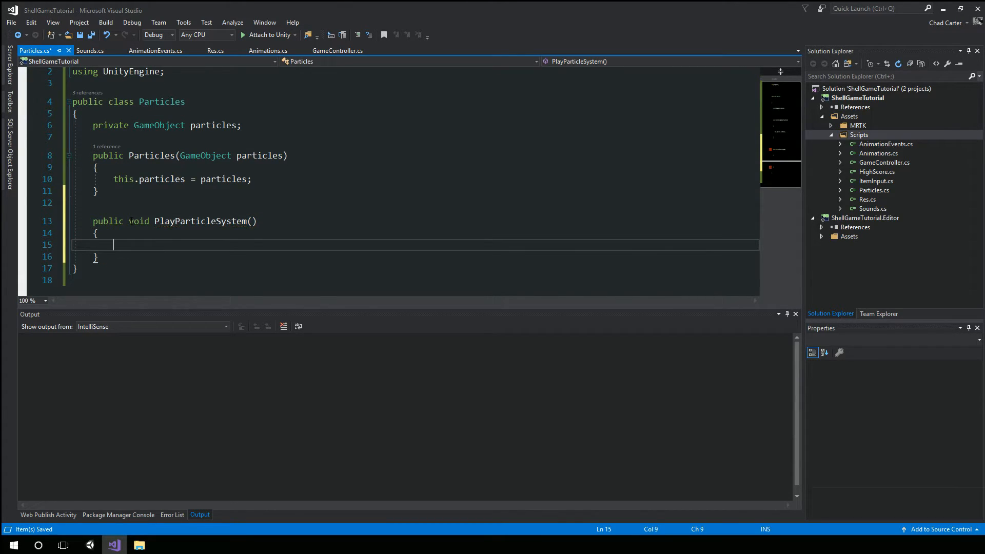
Step: Add an empty public void StopParticleSystem() method below PlayParticleSystem
{"action": "key", "text": "Down"}
{"action": "key", "text": "End"}
{"action": "key", "text": "Return"}
{"action": "type", "text": "pu"}
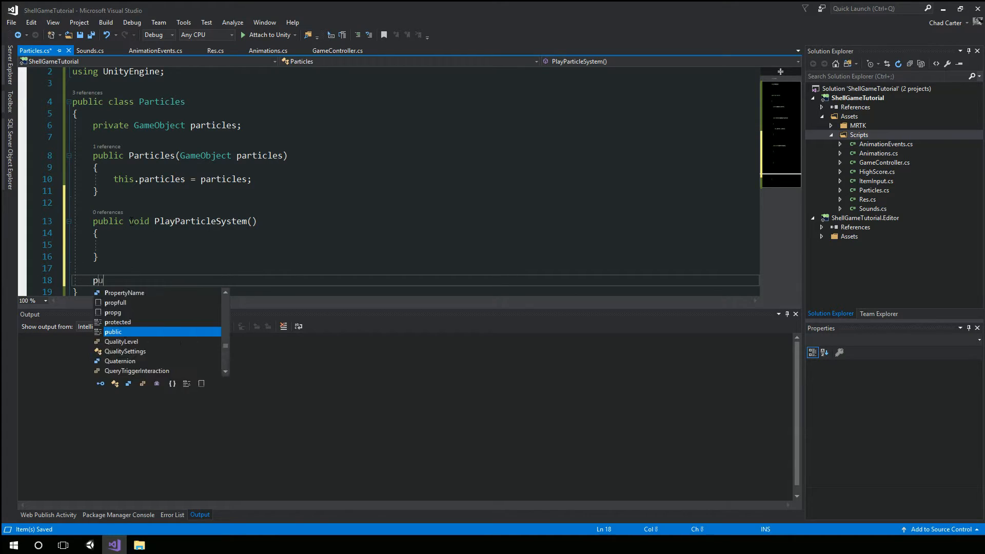
{"action": "type", "text": "blic void "}
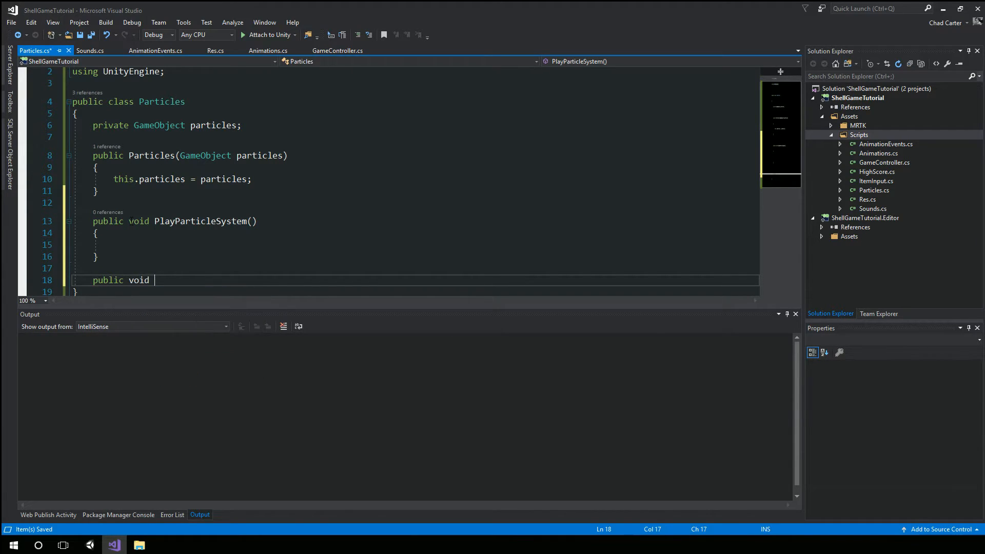
{"action": "type", "text": "StopPartic"}
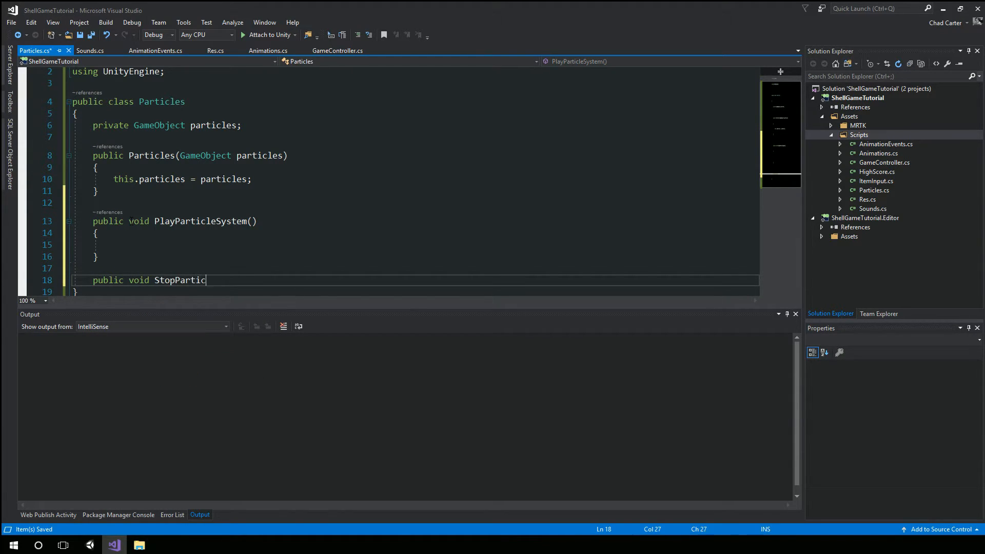
{"action": "type", "text": "leSystem("}
{"action": "type", "text": ")"}
{"action": "key", "text": "Return"}
{"action": "type", "text": "{"}
{"action": "key", "text": "Return"}
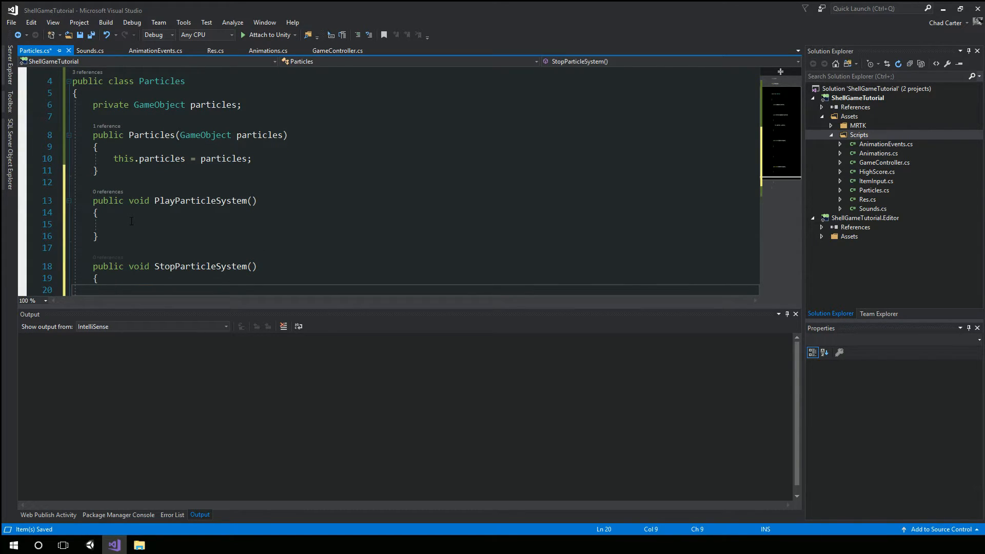
Step: Switch to Unity and examine where the Particle System's effect sits relative to the table's cubes, stopping its preview
{"action": "left_click", "coordinate": [132, 221]}
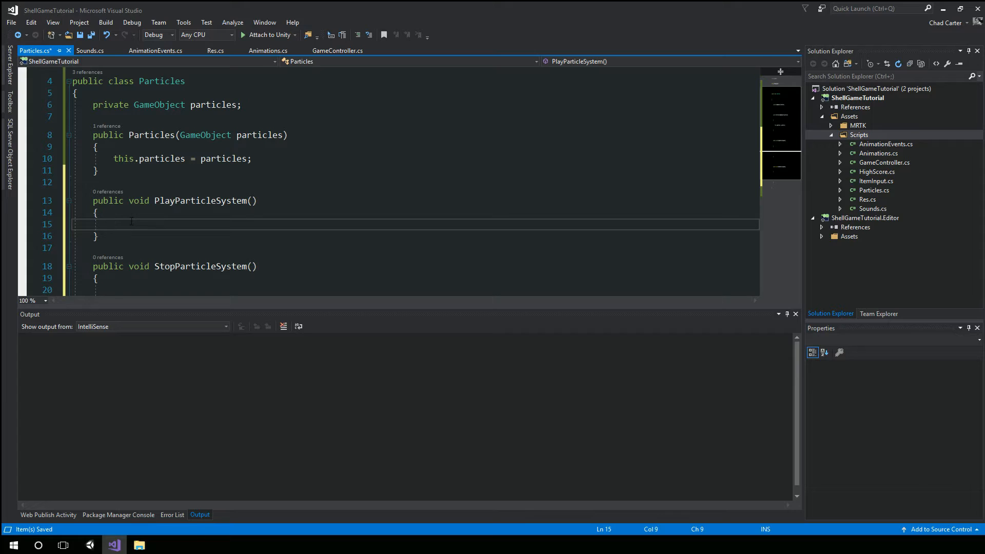
{"action": "left_click", "coordinate": [90, 545]}
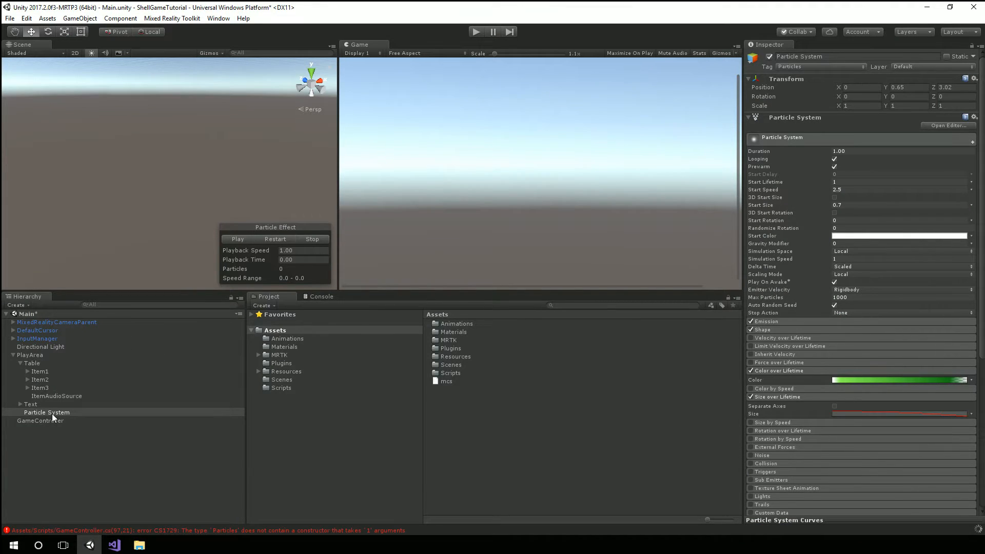
{"action": "left_click", "coordinate": [50, 436]}
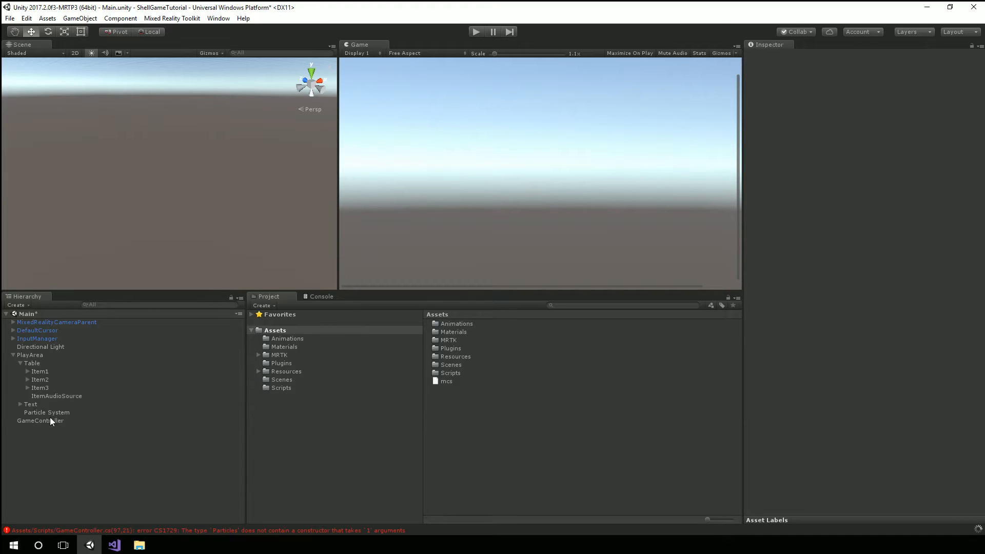
{"action": "left_click", "coordinate": [67, 414]}
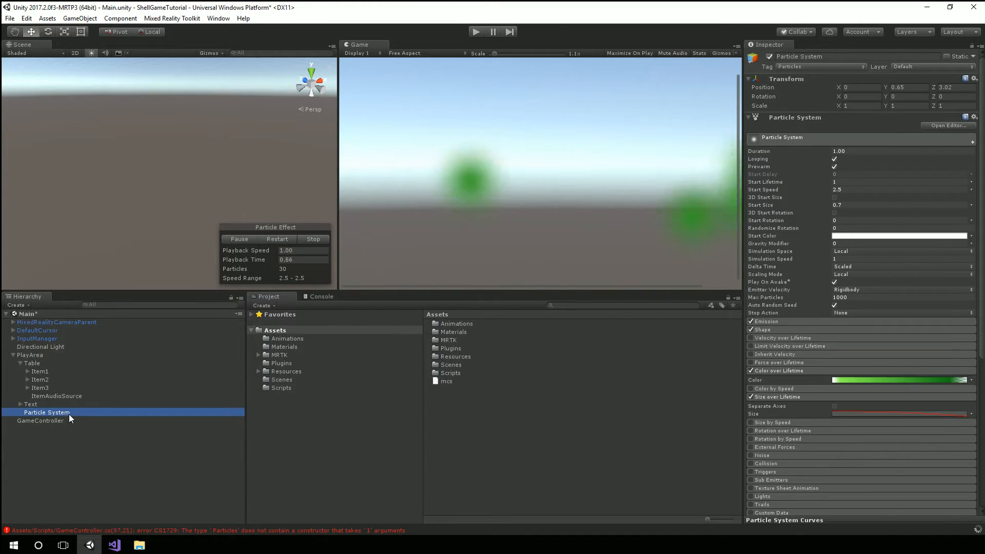
{"action": "left_click", "coordinate": [314, 239]}
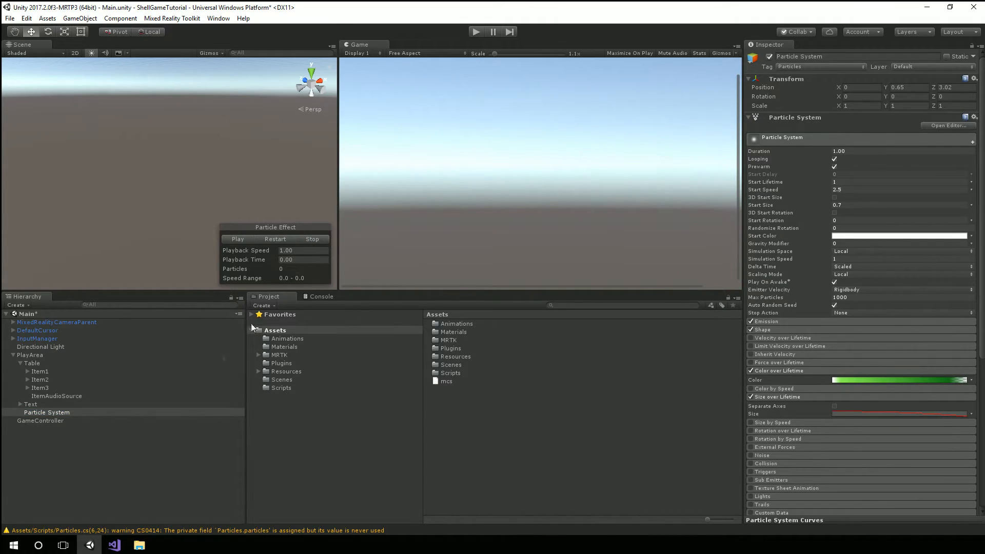
{"action": "left_click", "coordinate": [134, 454]}
{"action": "left_click", "coordinate": [71, 412]}
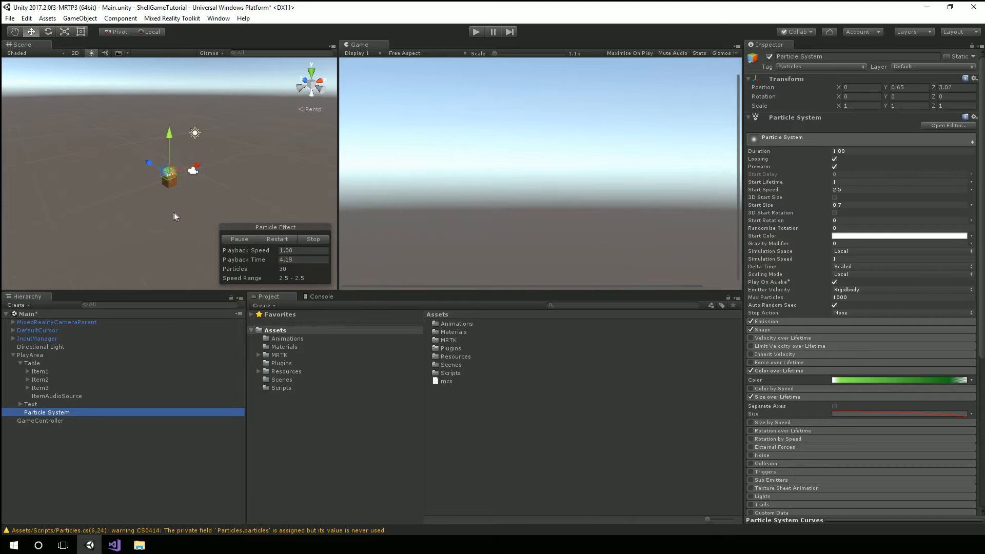
{"action": "right_click_drag", "start_coordinate": [165, 204], "coordinate": [164, 203]}
{"action": "key", "text": "w"}
{"action": "key", "text": "w"}
{"action": "left_click", "coordinate": [313, 239]}
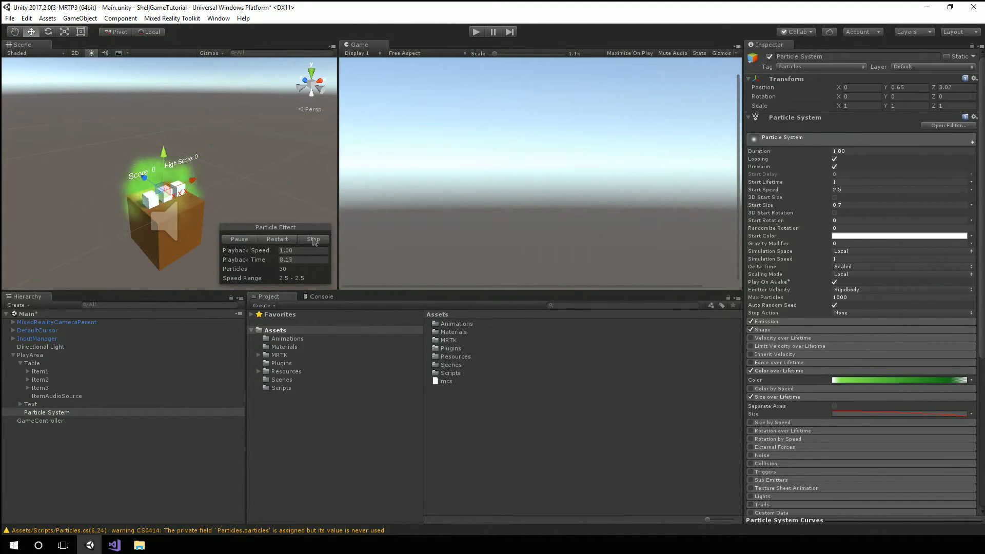
{"action": "right_click_drag", "start_coordinate": [197, 218], "coordinate": [113, 214]}
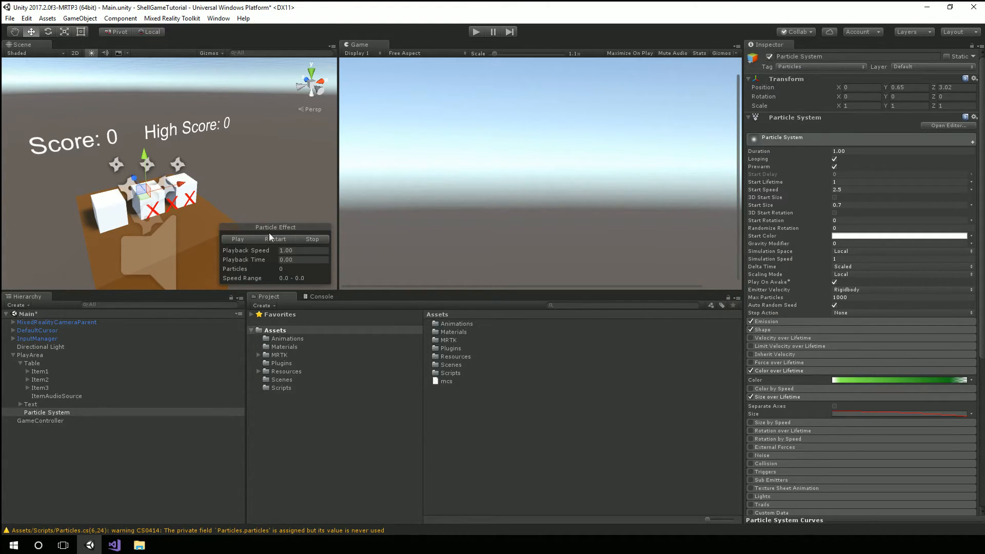
Step: Back in Visual Studio, give PlayParticleSystem a Vector3 parameter named position
{"action": "left_click", "coordinate": [114, 545]}
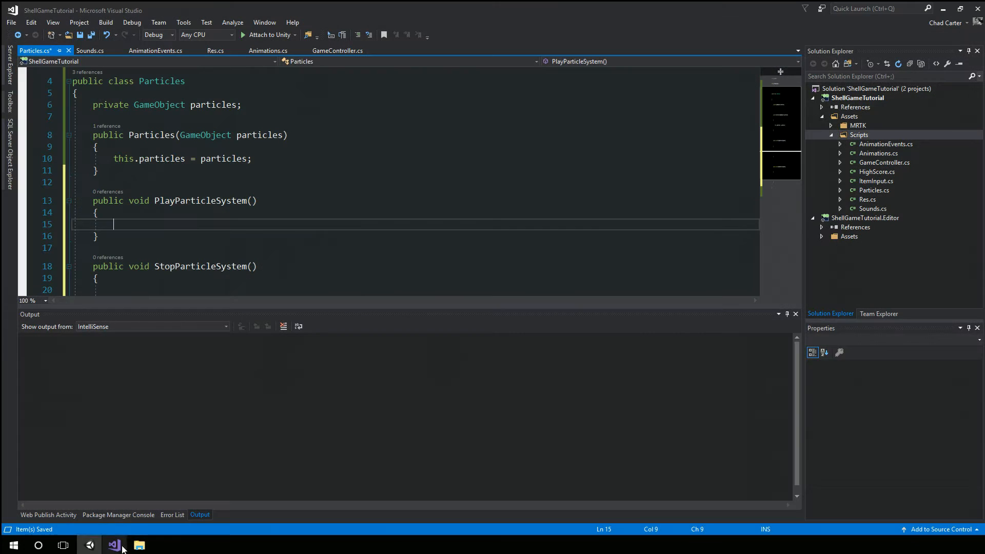
{"action": "left_click", "coordinate": [340, 197]}
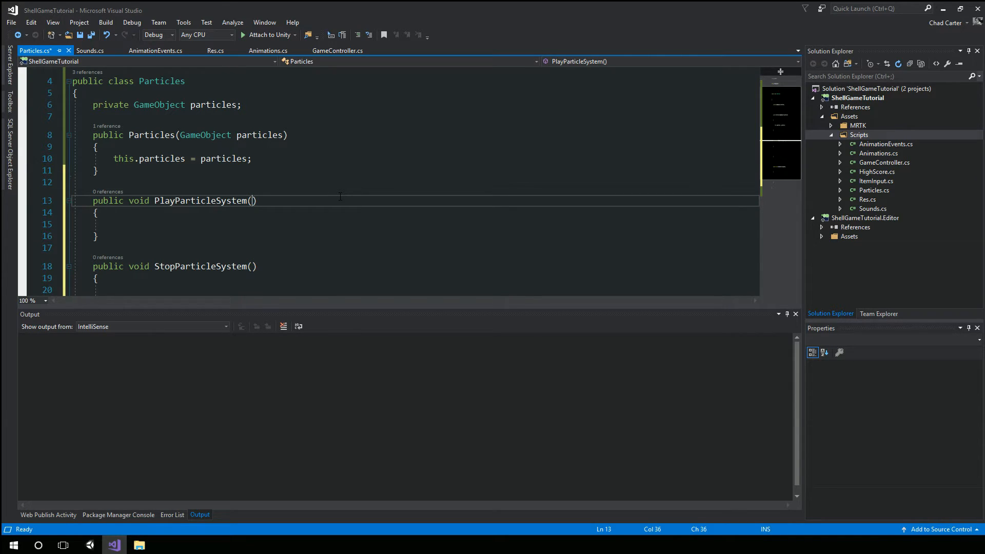
{"action": "type", "text": "Vector3 "}
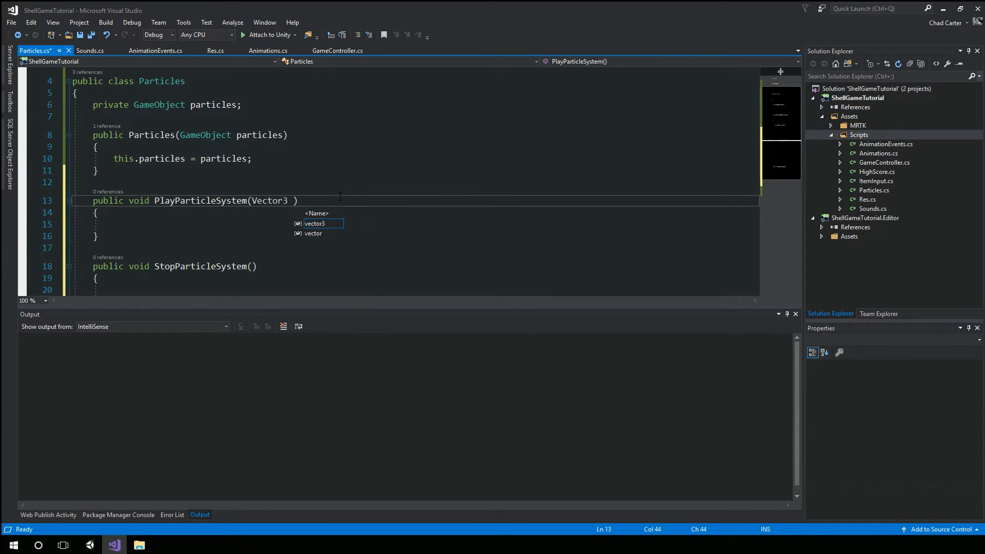
{"action": "type", "text": "postion"}
{"action": "key", "text": "BackSpace"}
{"action": "key", "text": "BackSpace"}
{"action": "key", "text": "BackSpace"}
{"action": "type", "text": "ition"}
{"action": "key", "text": "Escape"}
{"action": "key", "text": "Down"}
{"action": "key", "text": "Down"}
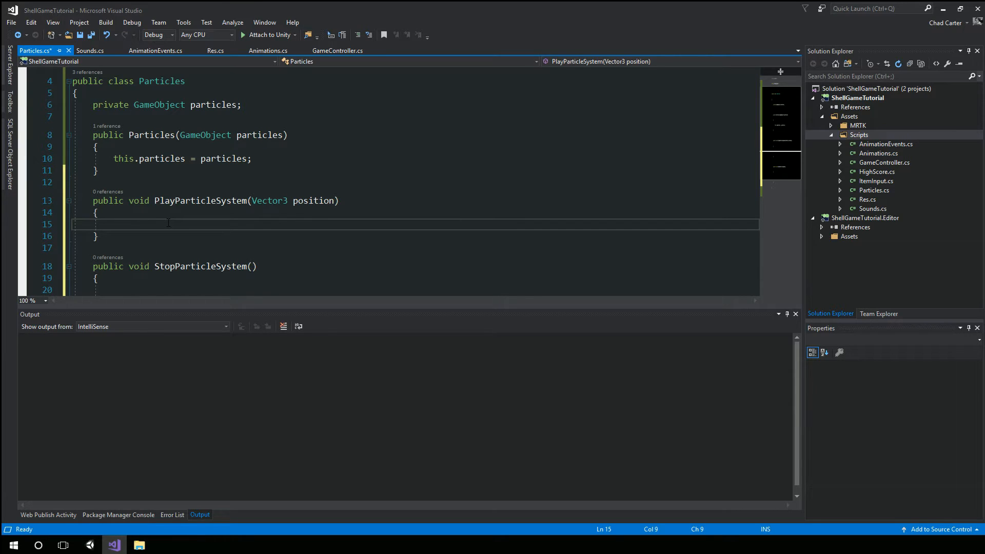
Step: In the PlayParticleSystem body, add the statement particles.transform.position = position;
{"action": "type", "text": "particles"}
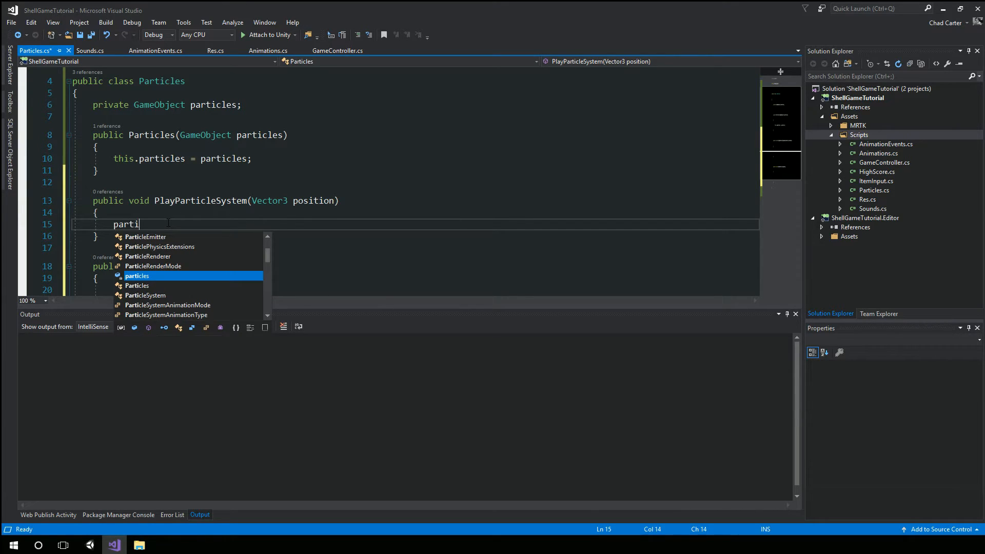
{"action": "key", "text": "Tab"}
{"action": "type", "text": ".transform.pos"}
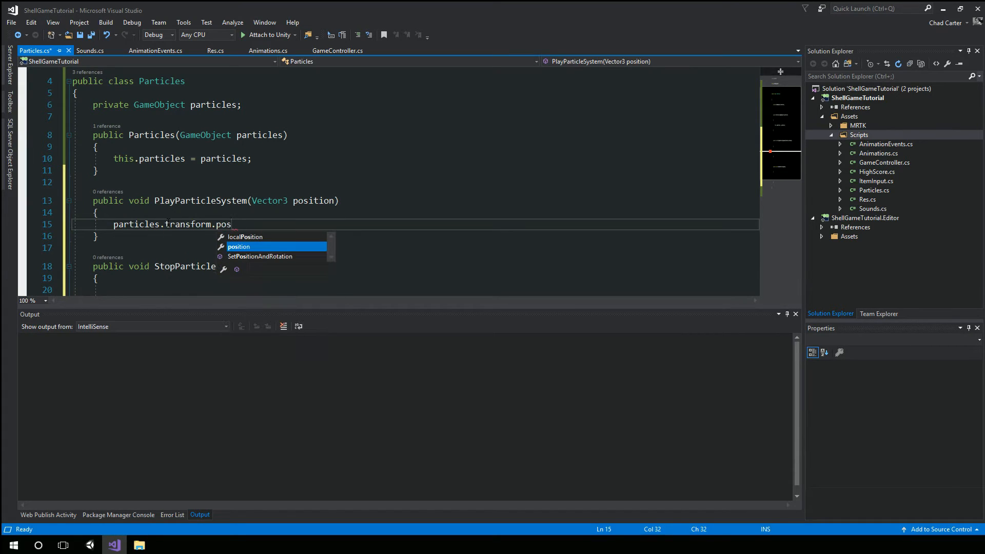
{"action": "key", "text": "Tab"}
{"action": "type", "text": "= po"}
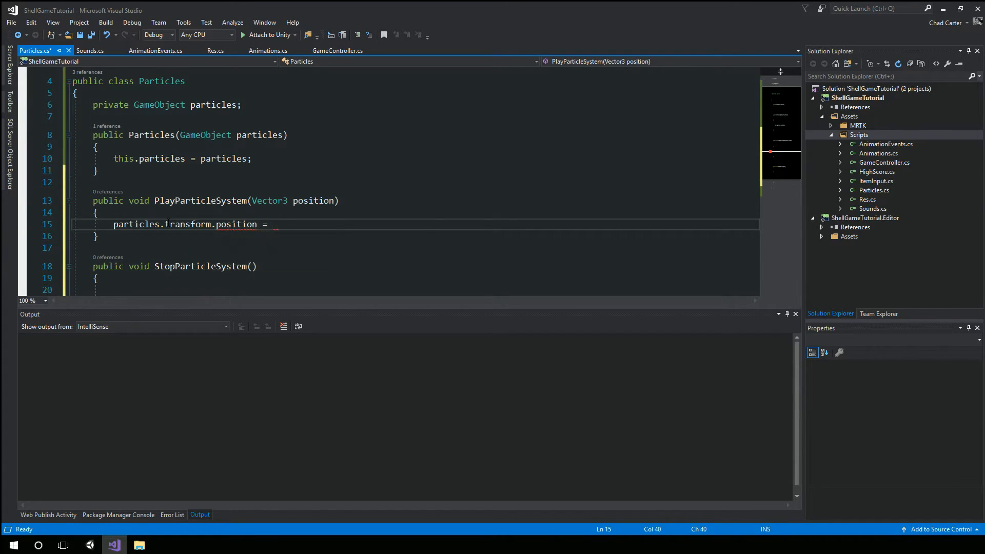
{"action": "type", "text": "sition;"}
Step: Below the position assignment, add particles.GetComponent<ParticleSystem>().Play();
{"action": "key", "text": "Return"}
{"action": "type", "text": "par"}
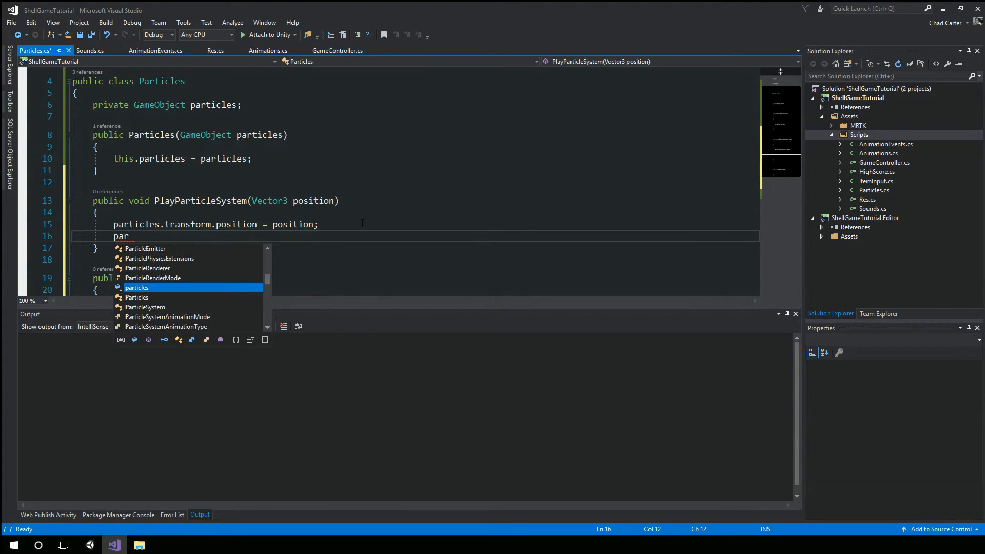
{"action": "key", "text": "Tab"}
{"action": "type", "text": ".GetC"}
{"action": "key", "text": "Tab"}
{"action": "type", "text": "<"}
{"action": "type", "text": "ParticleSystem>"}
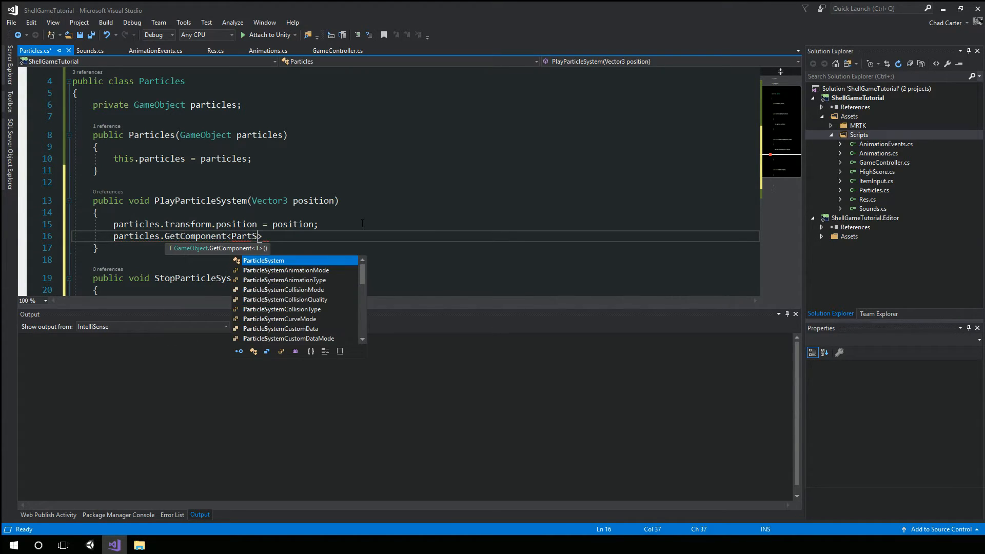
{"action": "type", "text": "()"}
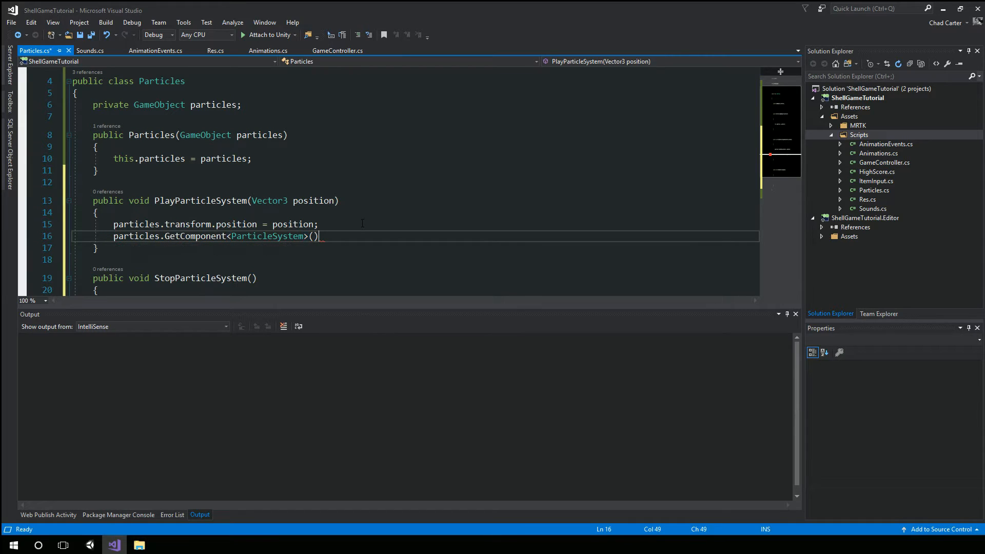
{"action": "type", "text": ".P"}
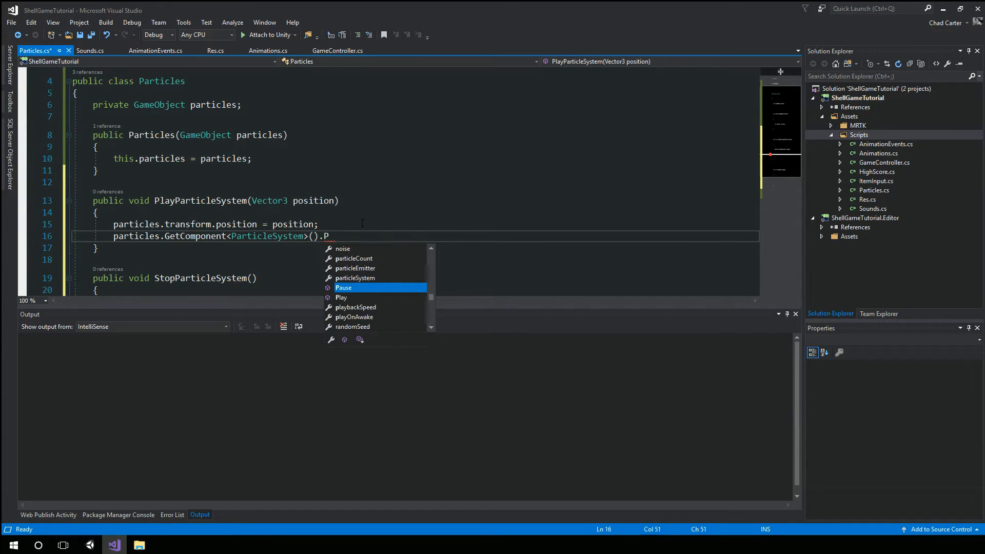
{"action": "type", "text": "lay();"}
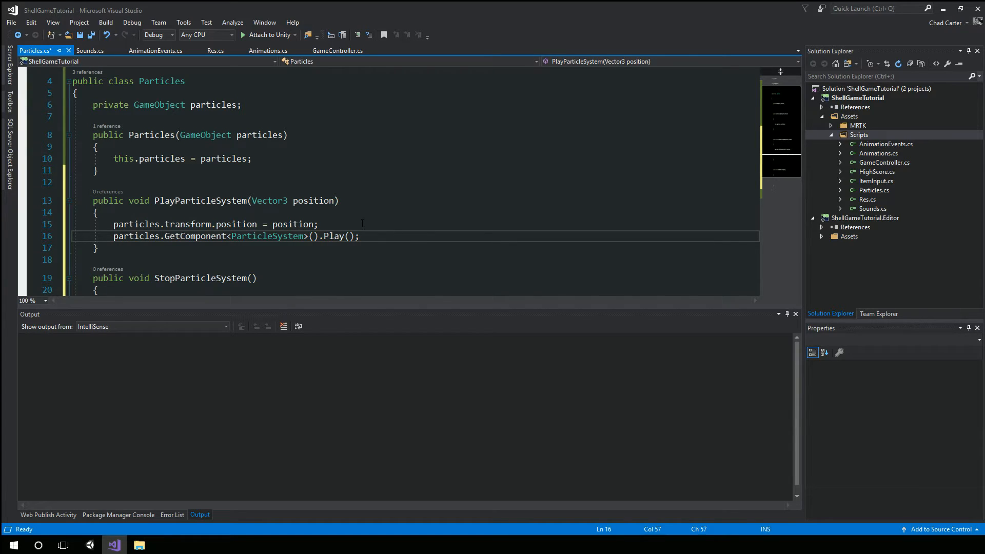
Step: In the StopParticleSystem body, add particles.GetComponent<ParticleSystem>().Stop(); and save the Particles script
{"action": "scroll", "coordinate": [223, 237], "scroll_direction": "down", "scroll_amount": 2}
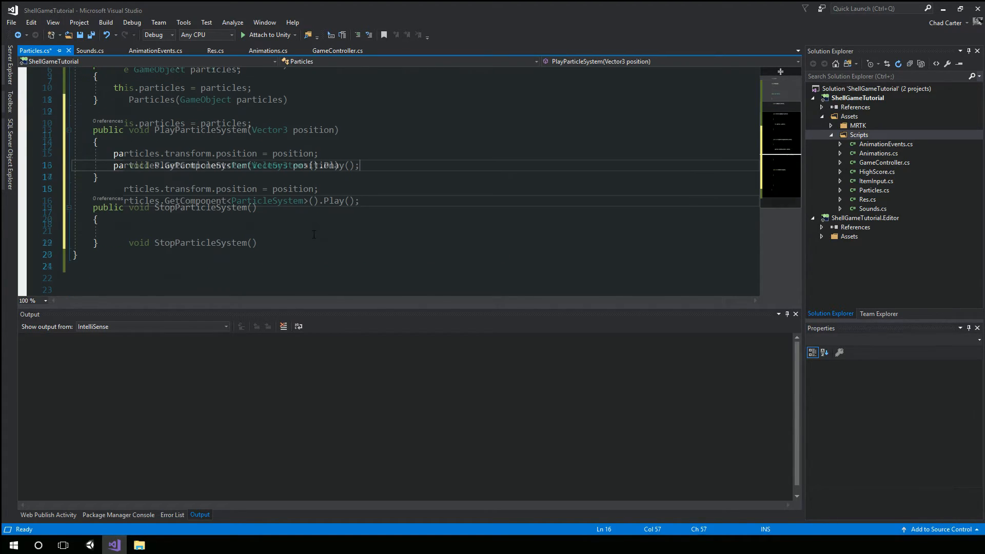
{"action": "left_click", "coordinate": [218, 230]}
{"action": "type", "text": "par"}
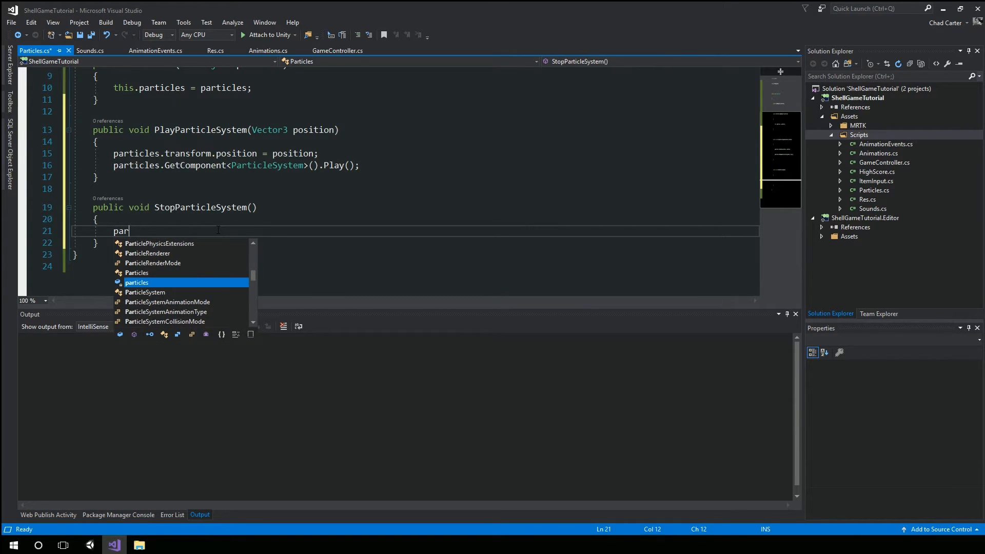
{"action": "type", "text": "ticles.GetComponent>"}
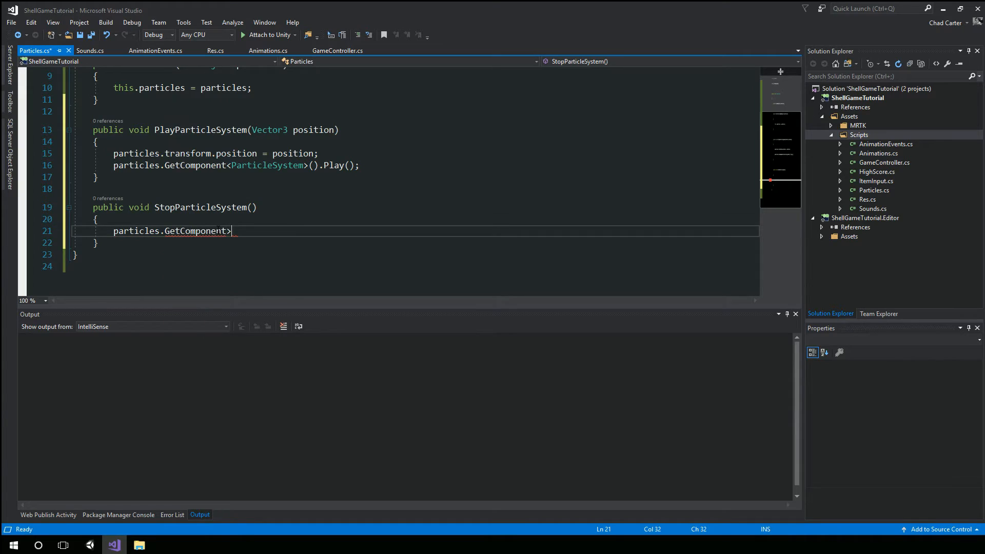
{"action": "key", "text": "Left"}
{"action": "type", "text": "<PartS"}
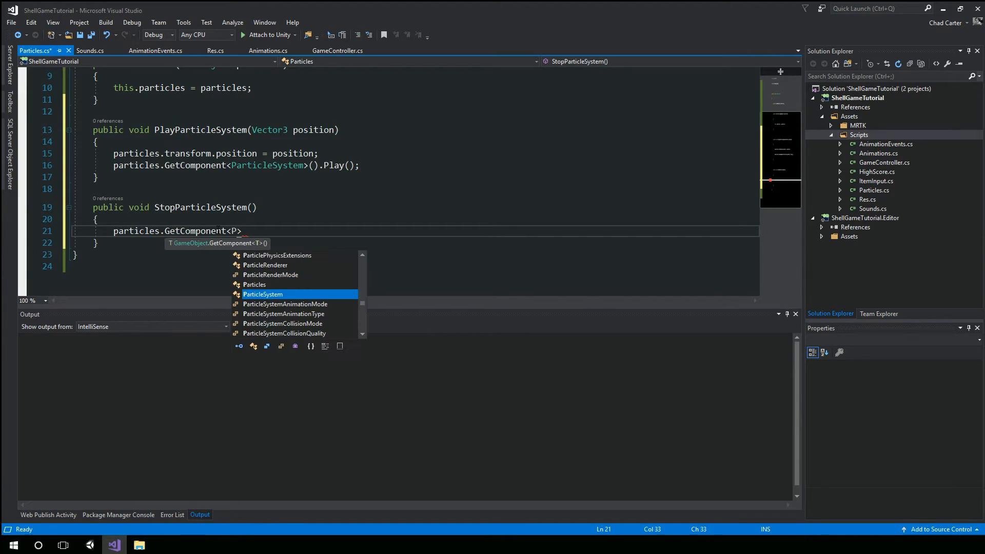
{"action": "key", "text": "Tab"}
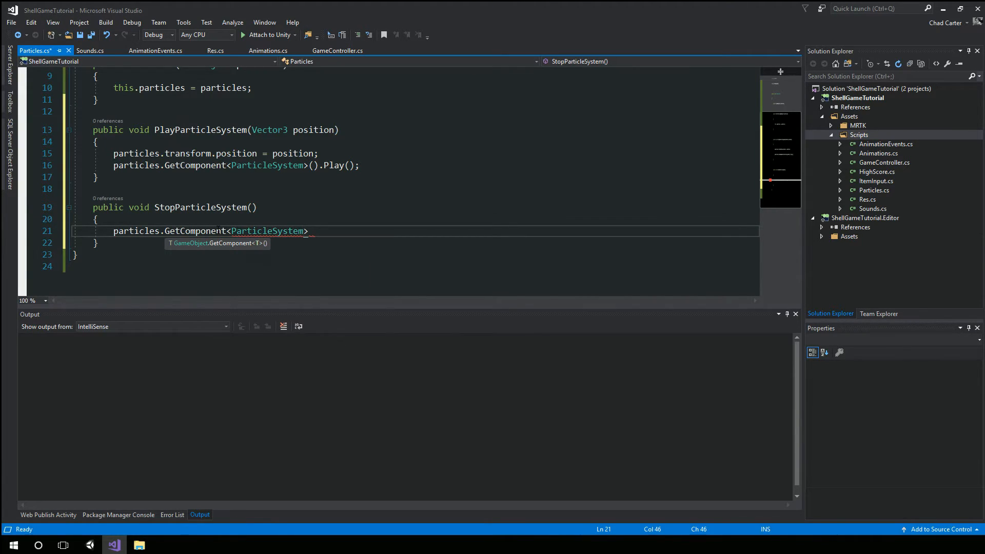
{"action": "key", "text": "Right"}
{"action": "type", "text": "().Stop"}
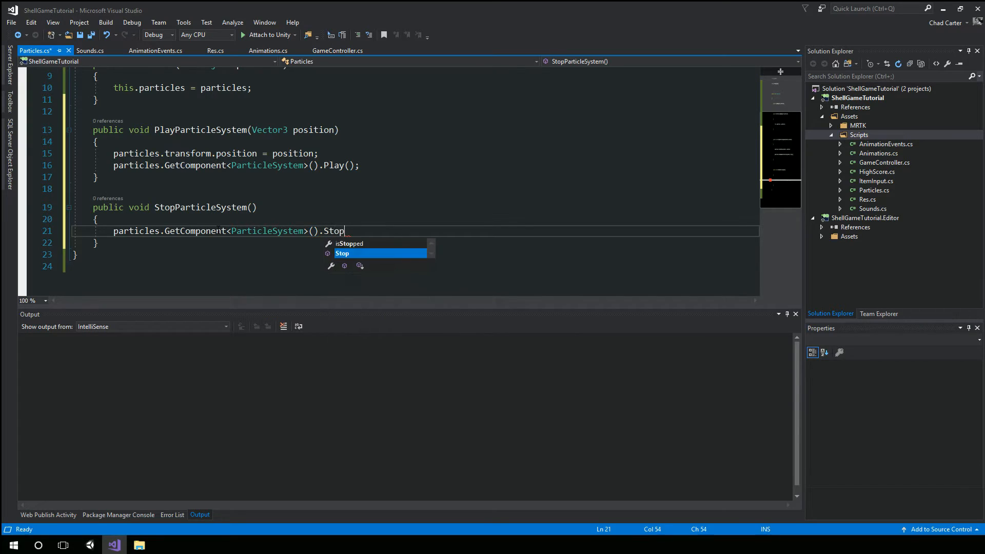
{"action": "type", "text": "();"}
{"action": "key", "text": "ctrl+s"}
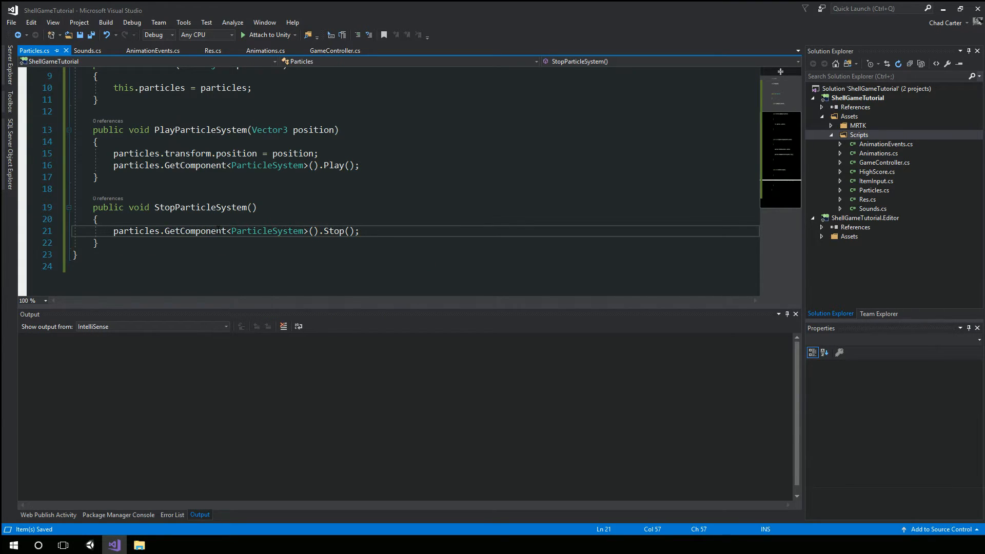
Step: Review the Particles class and compare its structure with the Animations and Sounds scripts, ending back in Particles.cs
{"action": "scroll", "coordinate": [310, 185], "scroll_direction": "up", "scroll_amount": 2}
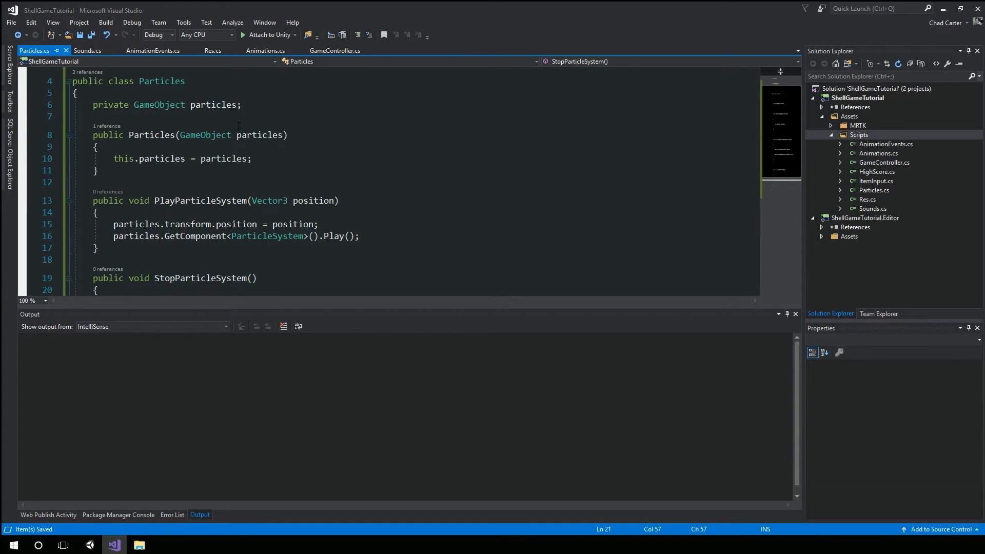
{"action": "scroll", "coordinate": [239, 126], "scroll_direction": "down", "scroll_amount": 1}
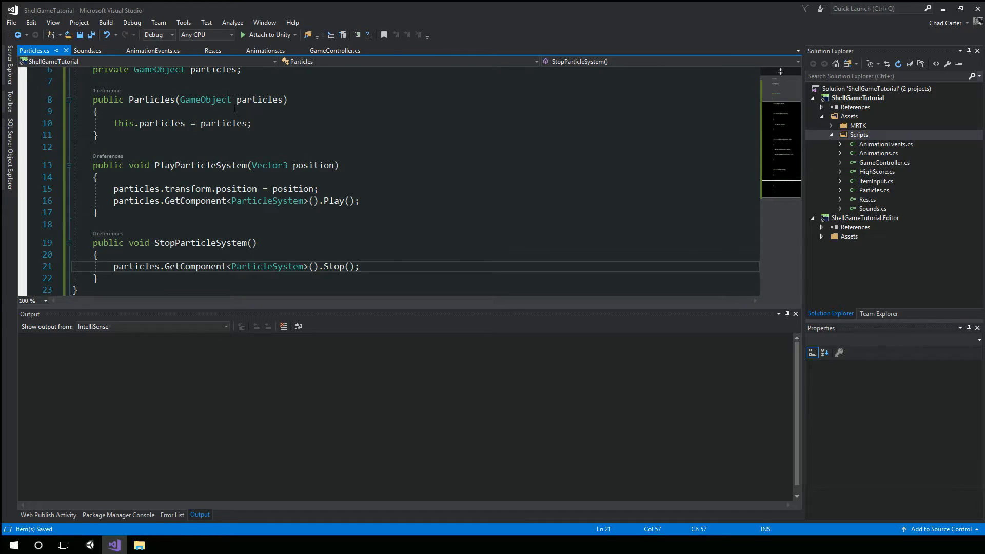
{"action": "left_click", "coordinate": [265, 50]}
{"action": "scroll", "coordinate": [263, 154], "scroll_direction": "down", "scroll_amount": 4}
{"action": "scroll", "coordinate": [263, 154], "scroll_direction": "up", "scroll_amount": 4}
{"action": "left_click", "coordinate": [93, 51]}
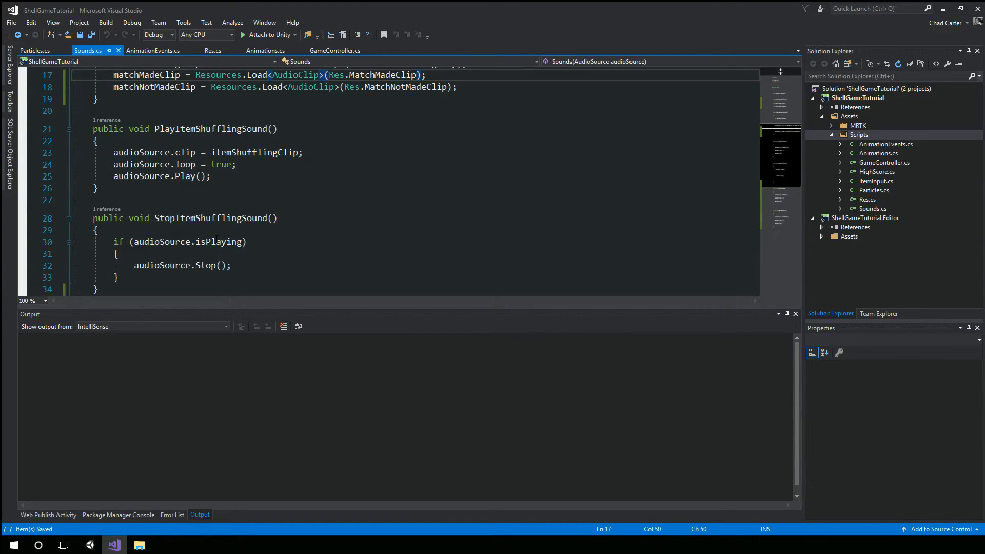
{"action": "scroll", "coordinate": [216, 239], "scroll_direction": "down", "scroll_amount": 1}
{"action": "scroll", "coordinate": [216, 239], "scroll_direction": "up", "scroll_amount": 3}
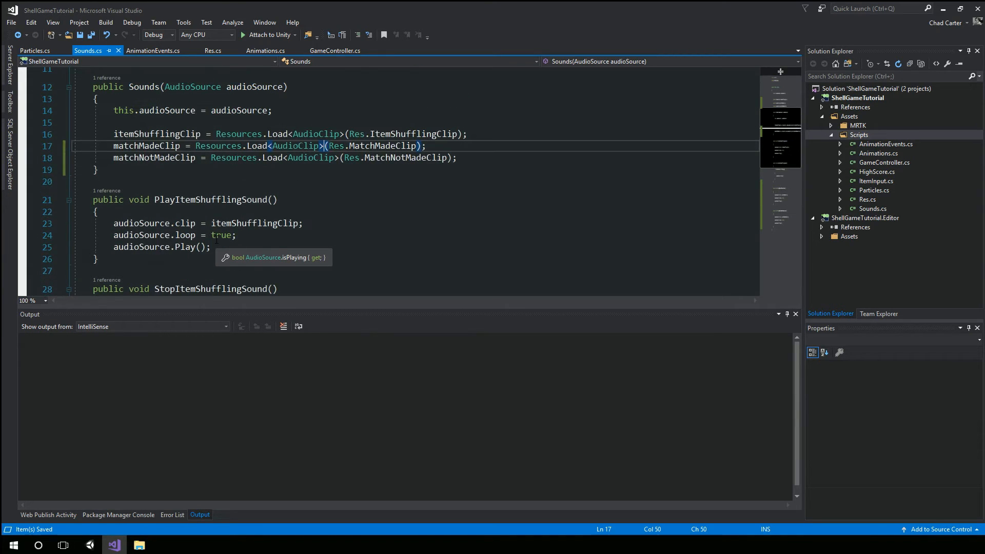
{"action": "left_click", "coordinate": [37, 51]}
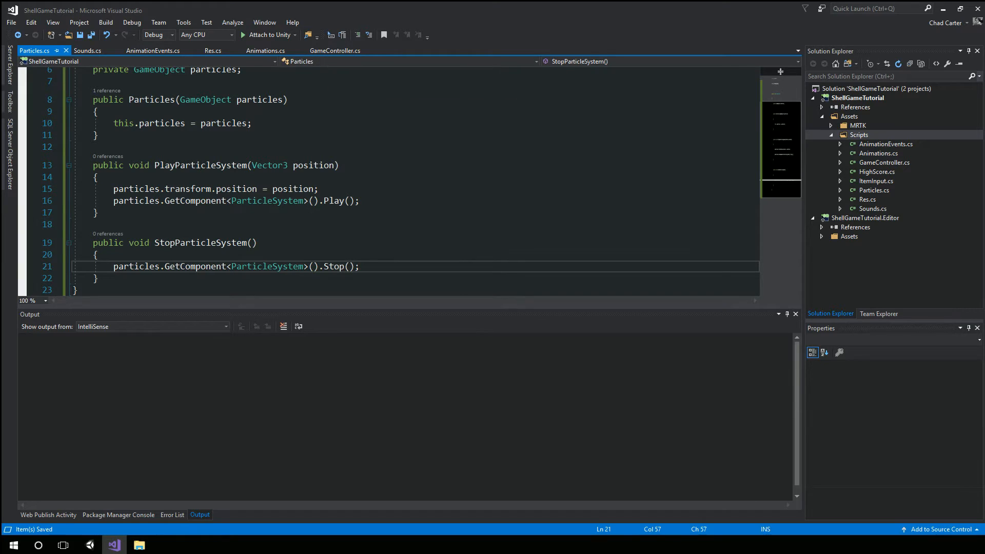
Step: In GameController.cs, examine the SetupParticleSystems method and where Start calls it
{"action": "left_click", "coordinate": [334, 50]}
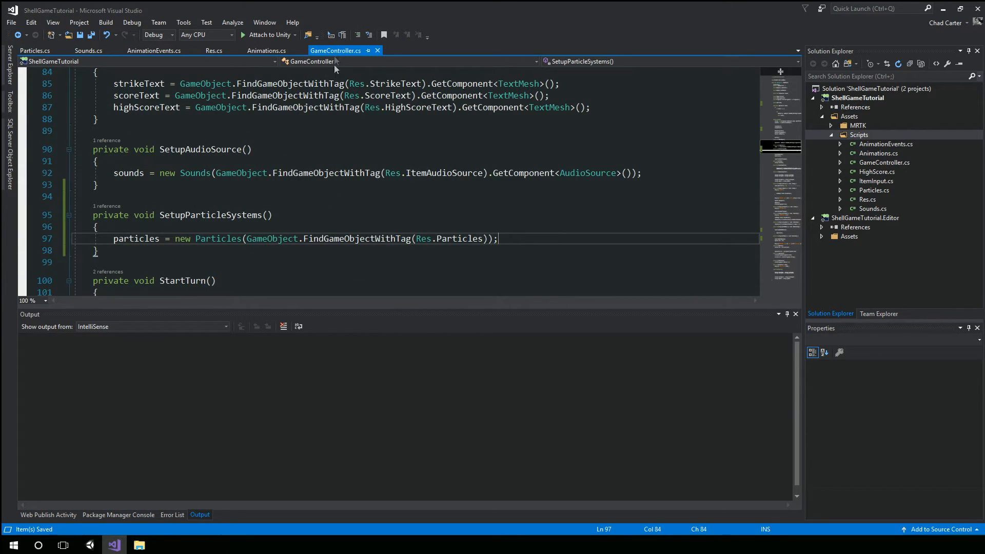
{"action": "left_click", "coordinate": [207, 214]}
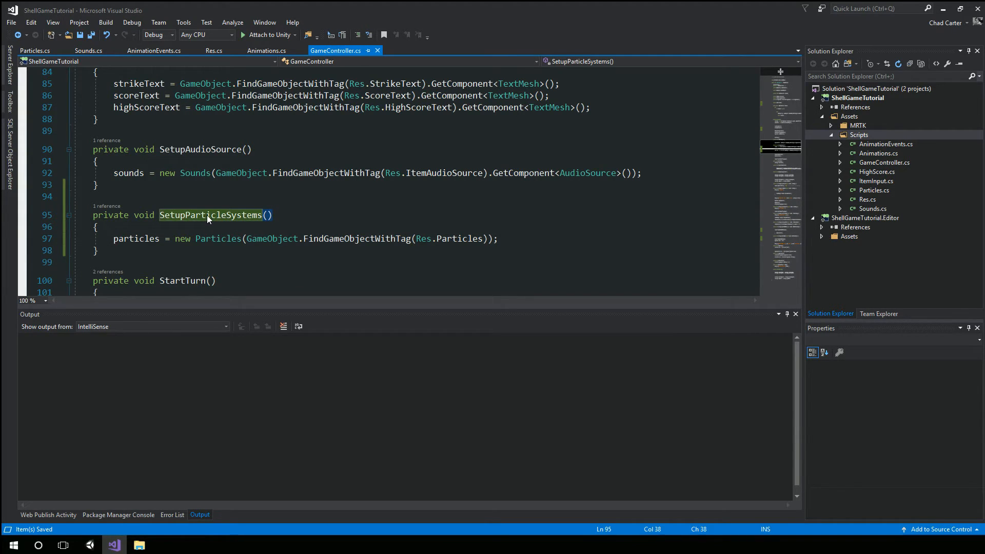
{"action": "scroll", "coordinate": [208, 214], "scroll_direction": "up", "scroll_amount": 8}
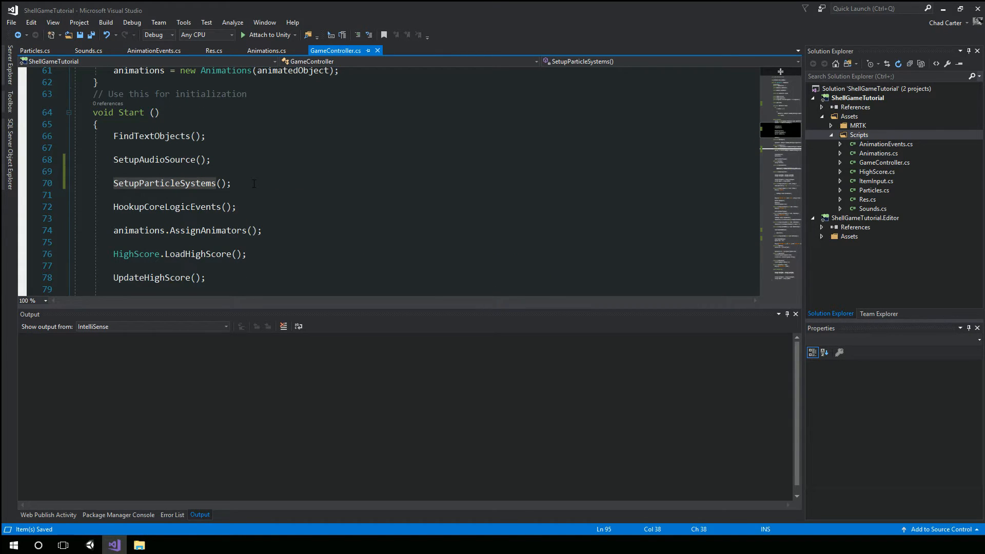
Step: Switch to Unity, preview the Particle System's effect in the scene, stop it, and return to Visual Studio
{"action": "left_click", "coordinate": [89, 544]}
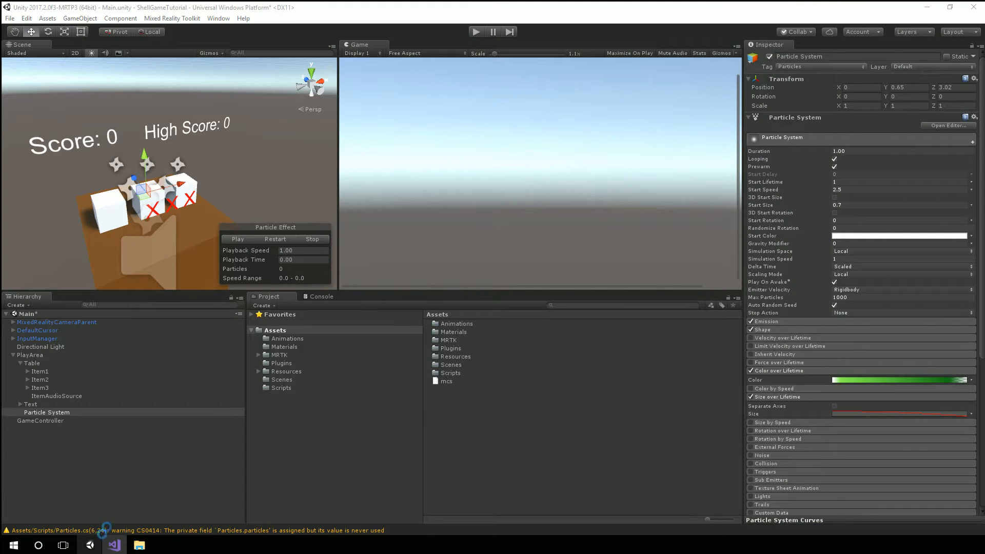
{"action": "left_click", "coordinate": [241, 242]}
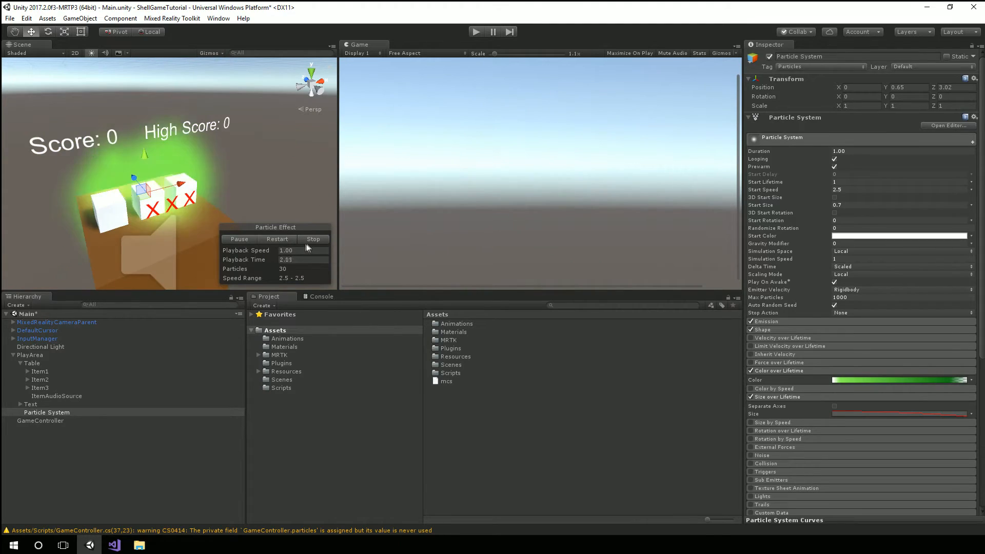
{"action": "left_click", "coordinate": [313, 239]}
{"action": "left_click", "coordinate": [114, 544]}
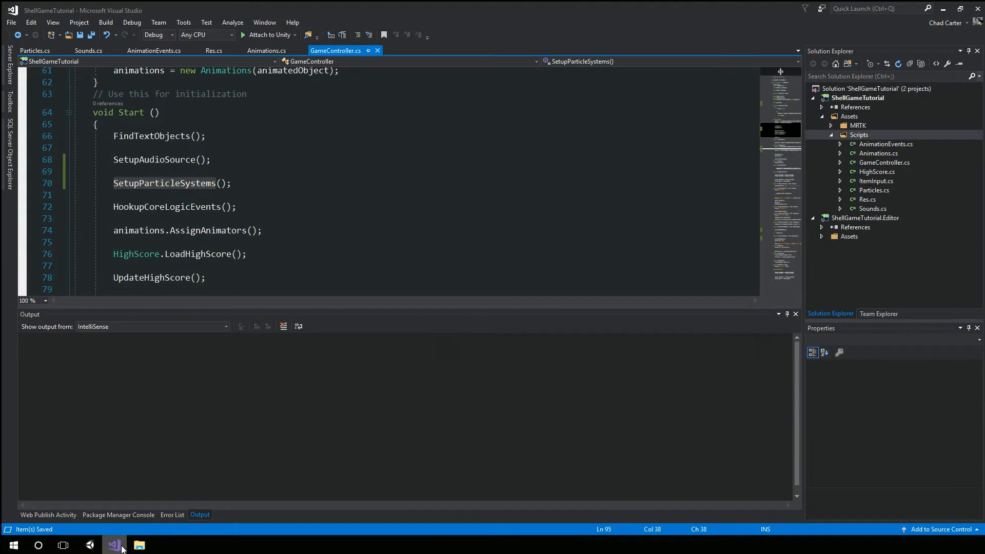
Step: In GameController's Start method, add particles.StopParticleSystem(); below the SetupParticleSystems call, separated by a blank line
{"action": "left_click", "coordinate": [264, 184]}
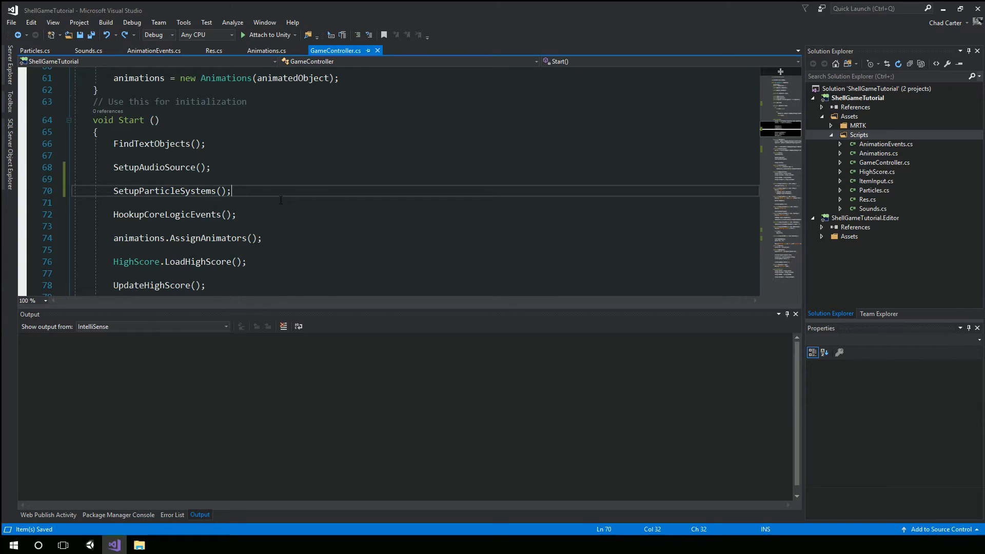
{"action": "key", "text": "Return"}
{"action": "key", "text": "Return"}
{"action": "type", "text": "particl"}
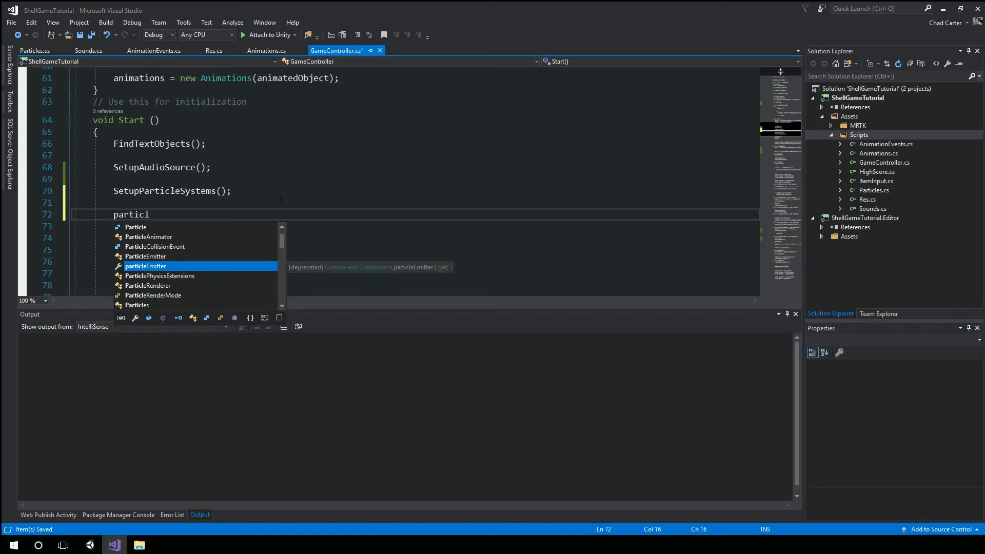
{"action": "type", "text": "es.S"}
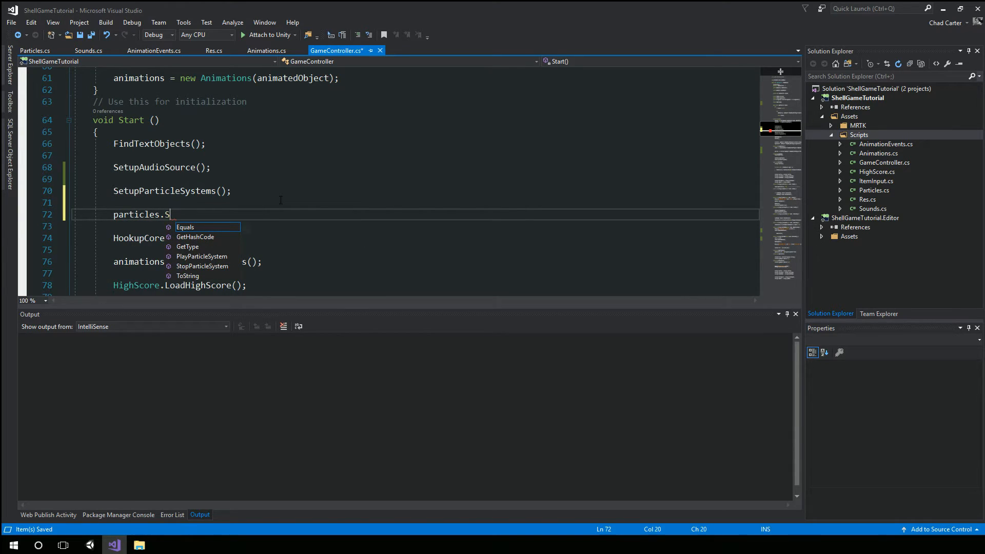
{"action": "type", "text": "topParticleSystem();"}
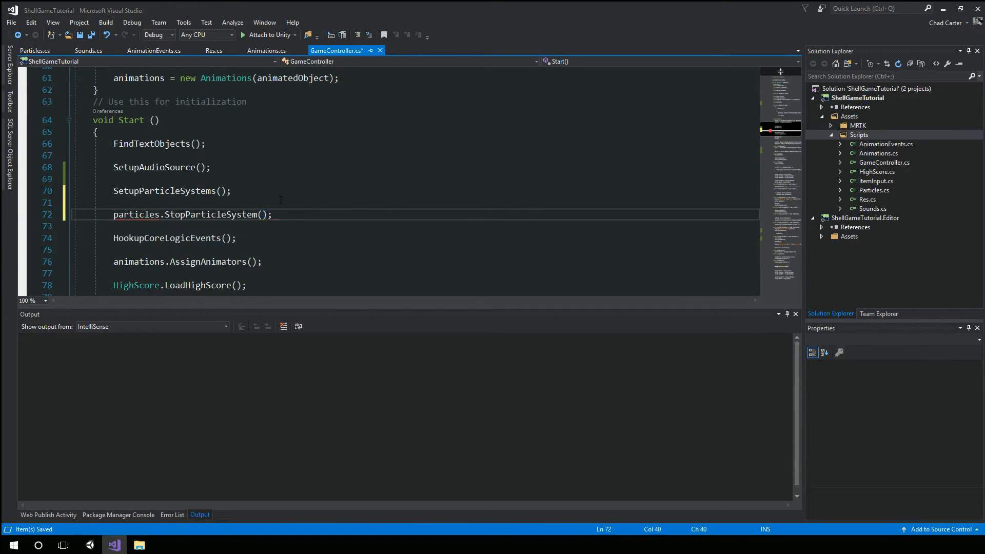
{"action": "key", "text": "Down"}
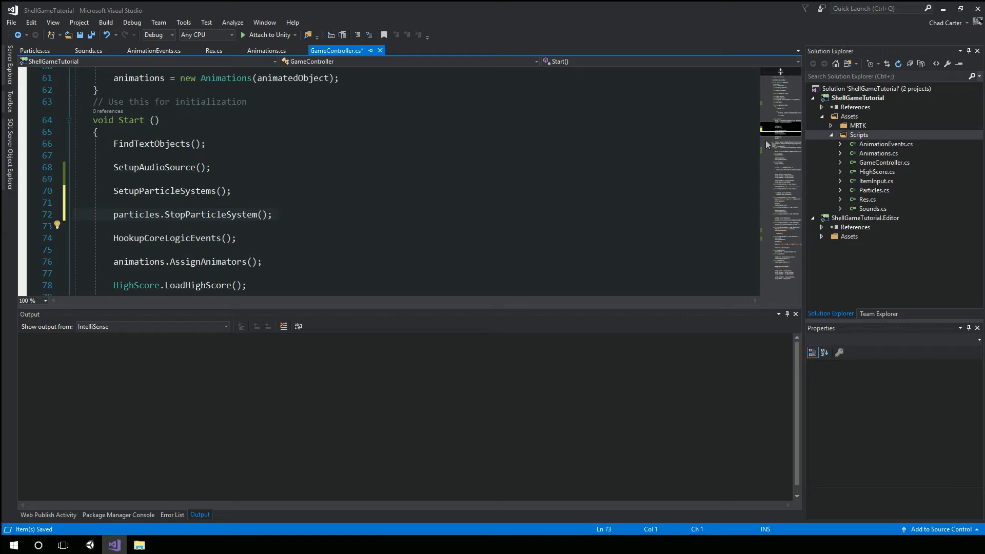
Step: In CoreLogic_MatchMade, add a particles.PlayParticleSystem( ); call below sounds.PlayMatchMadeSound(); and place the cursor inside its parentheses
{"action": "left_click_drag", "start_coordinate": [787, 132], "coordinate": [795, 240]}
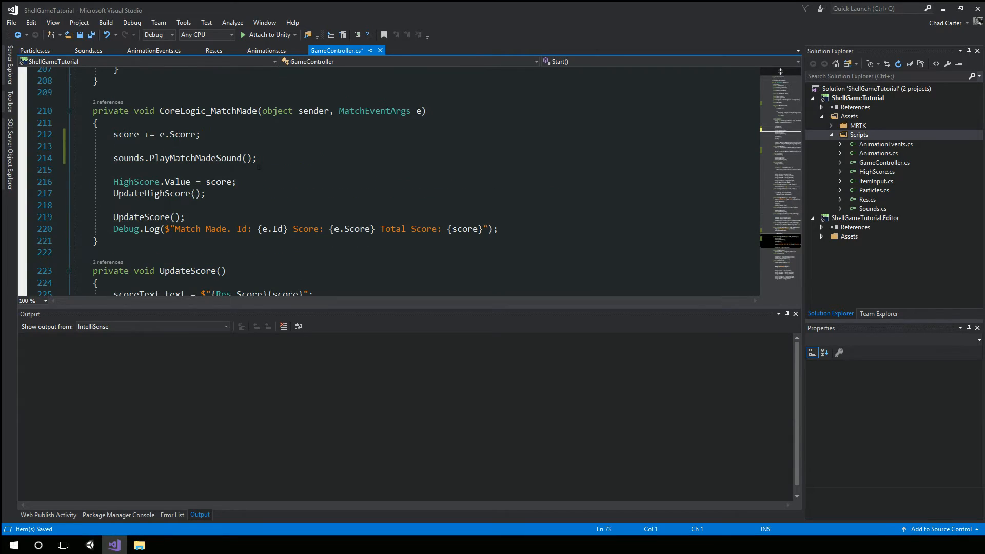
{"action": "left_click", "coordinate": [285, 161]}
{"action": "key", "text": "Return"}
{"action": "key", "text": "Return"}
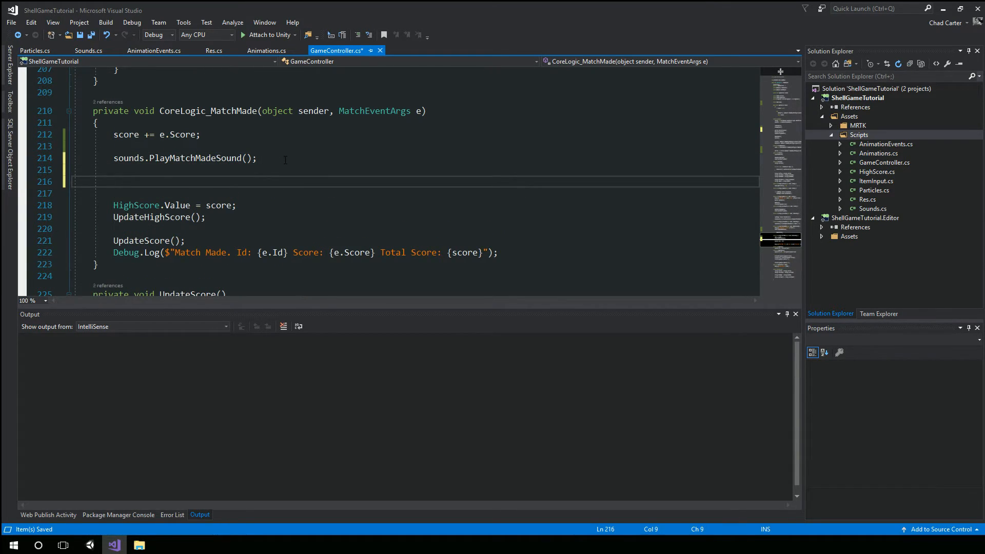
{"action": "type", "text": "particles.Pl"}
{"action": "key", "text": "Tab"}
{"action": "type", "text": "();"}
{"action": "key", "text": "BackSpace"}
{"action": "key", "text": "BackSpace"}
{"action": "key", "text": "BackSpace"}
{"action": "type", "text": "( );"}
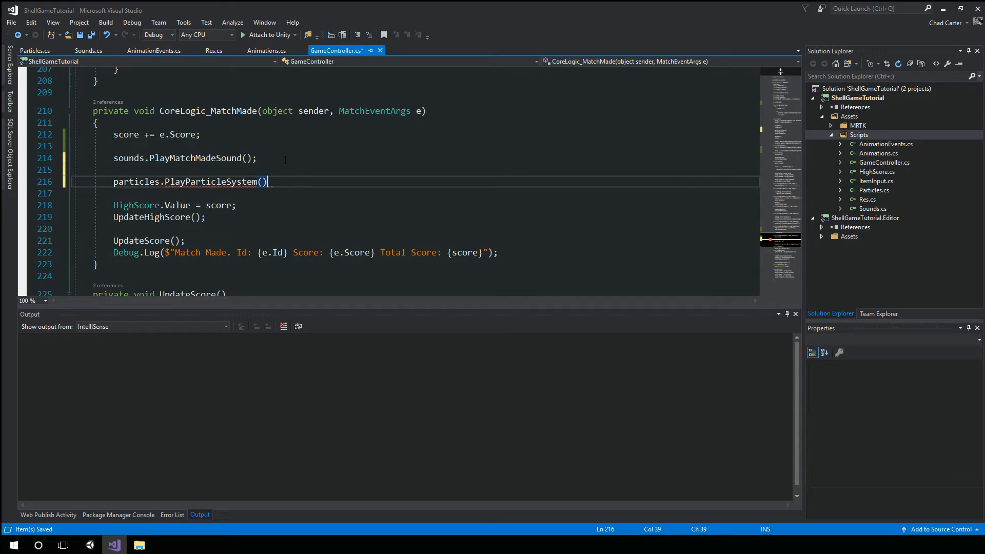
{"action": "key", "text": "Left"}
{"action": "key", "text": "Left"}
{"action": "key", "text": "Left"}
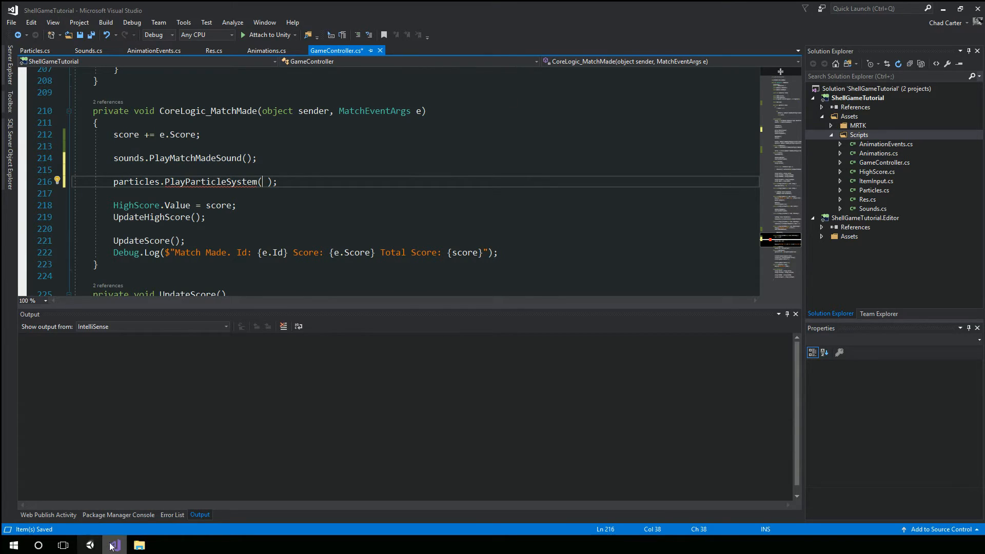
Step: Switch to Unity and examine Item1, Item2 and Item3, then the GameController's Item Containers entries
{"action": "mouse_move", "coordinate": [94, 547]}
{"action": "left_click", "coordinate": [144, 468]}
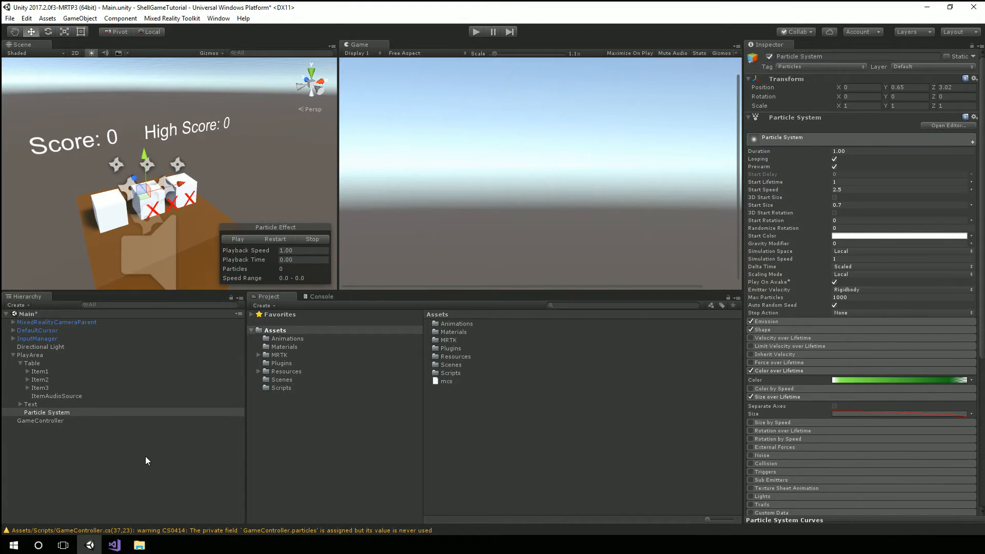
{"action": "left_click", "coordinate": [40, 380]}
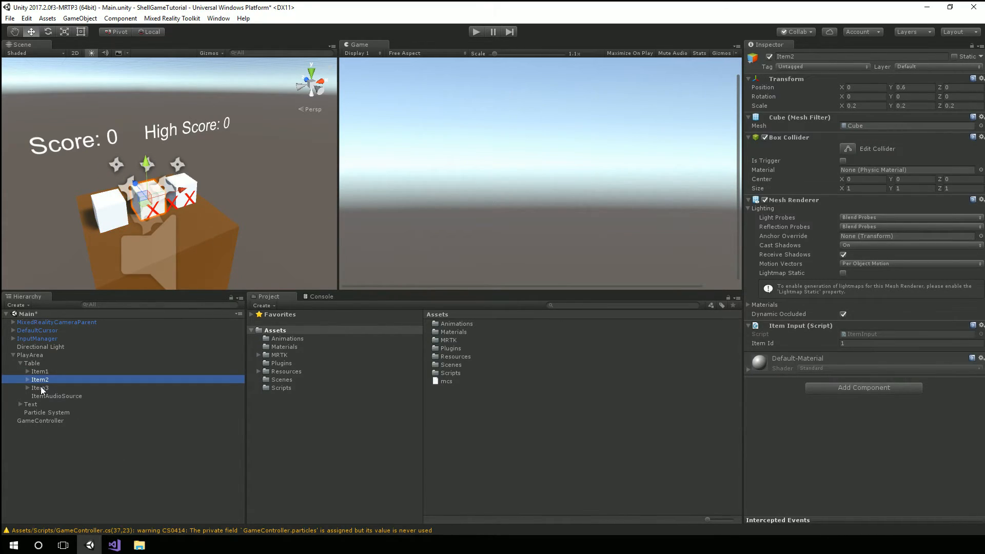
{"action": "left_click", "coordinate": [41, 388]}
{"action": "left_click", "coordinate": [44, 372]}
{"action": "left_click", "coordinate": [43, 380]}
{"action": "left_click", "coordinate": [43, 388]}
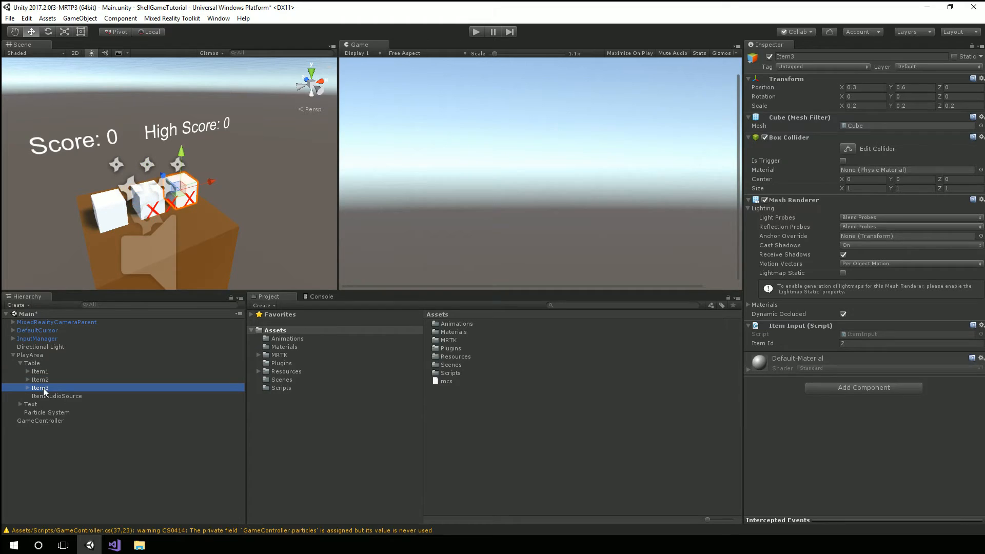
{"action": "left_click", "coordinate": [44, 421]}
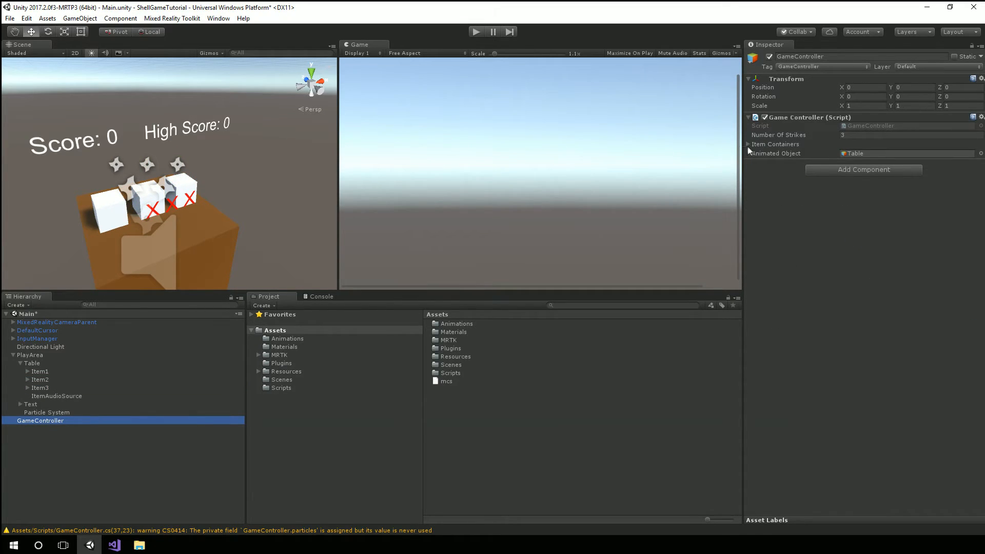
{"action": "left_click", "coordinate": [749, 144]}
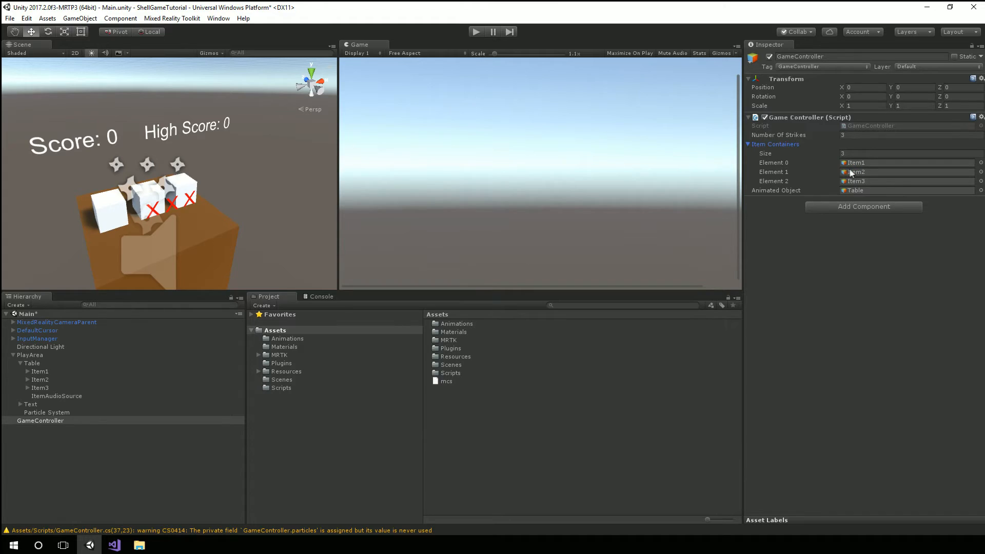
Step: Switch to Visual Studio and complete the PlayParticleSystem call in CoreLogic_MatchMade with the argument itemContainers[e.Id].transform.position
{"action": "left_click", "coordinate": [114, 546]}
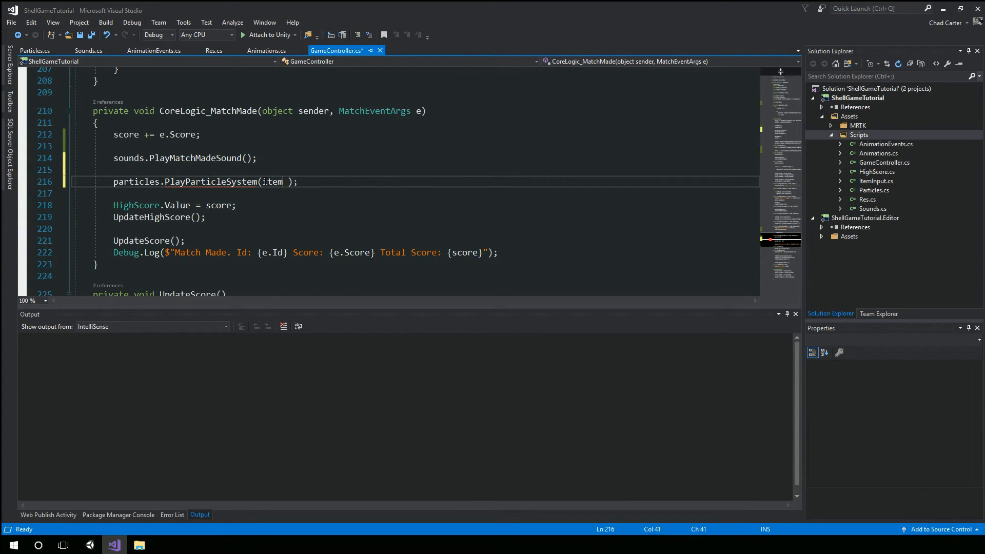
{"action": "type", "text": "Con"}
{"action": "key", "text": "Tab"}
{"action": "type", "text": "["}
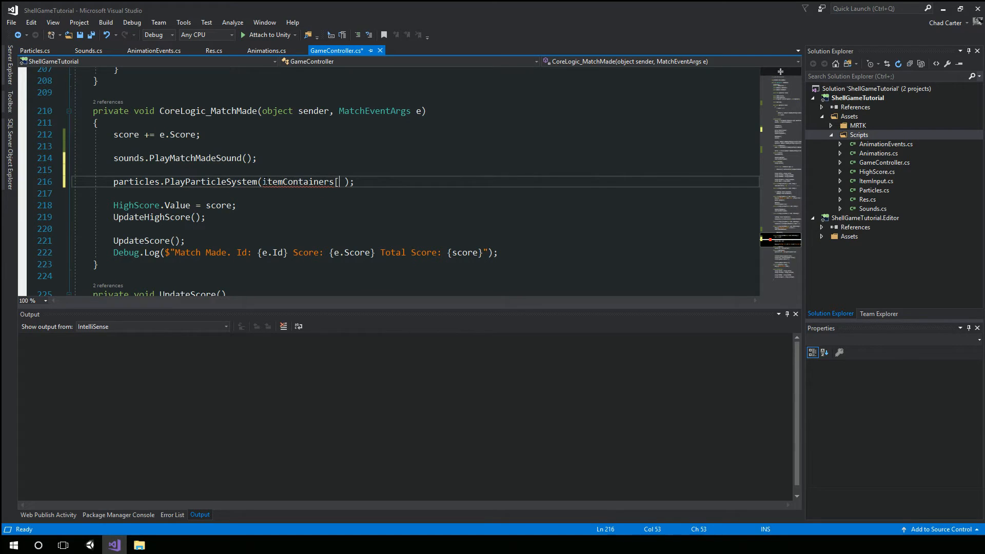
{"action": "type", "text": "e."}
{"action": "key", "text": "Tab"}
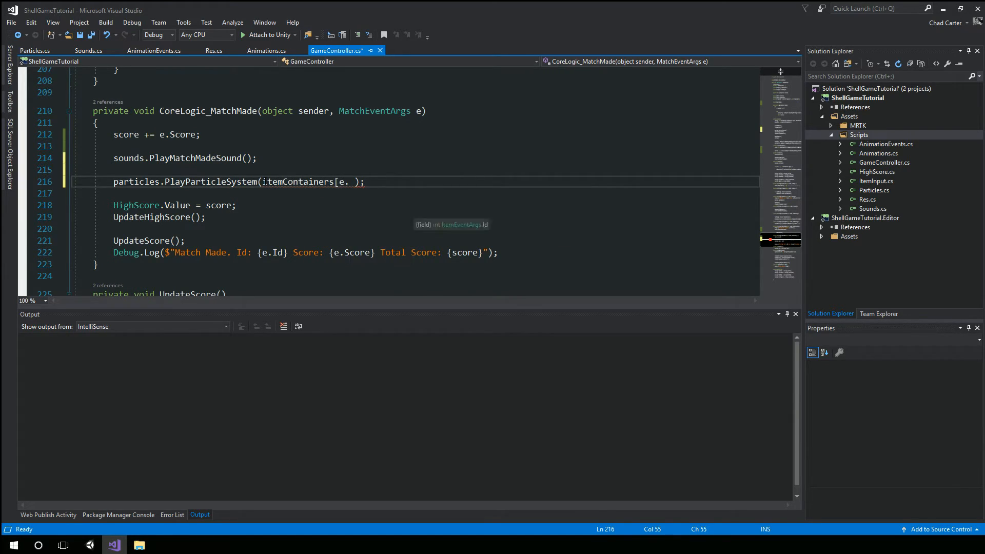
{"action": "type", "text": "."}
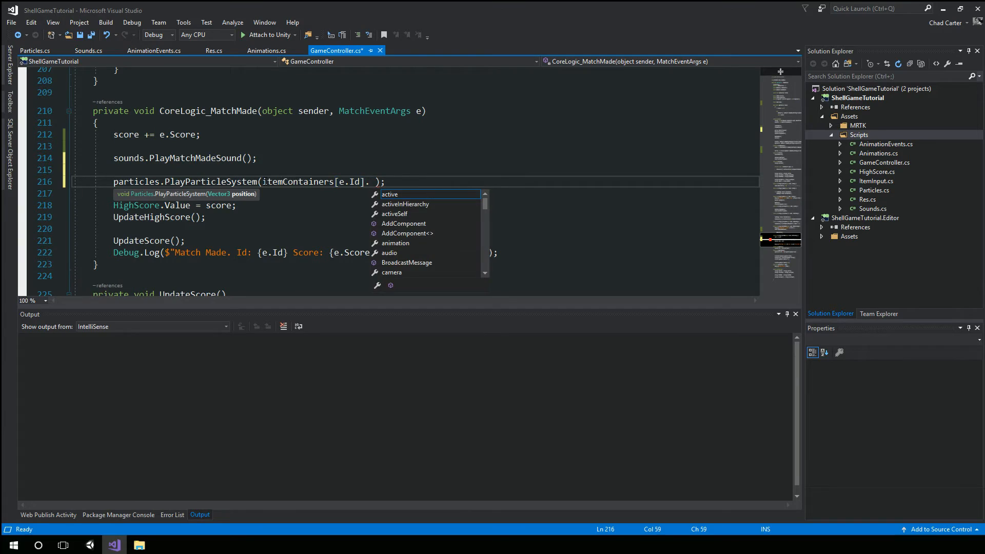
{"action": "type", "text": "transform"}
{"action": "type", "text": ".position"}
{"action": "key", "text": "Tab"}
{"action": "key", "text": "End"}
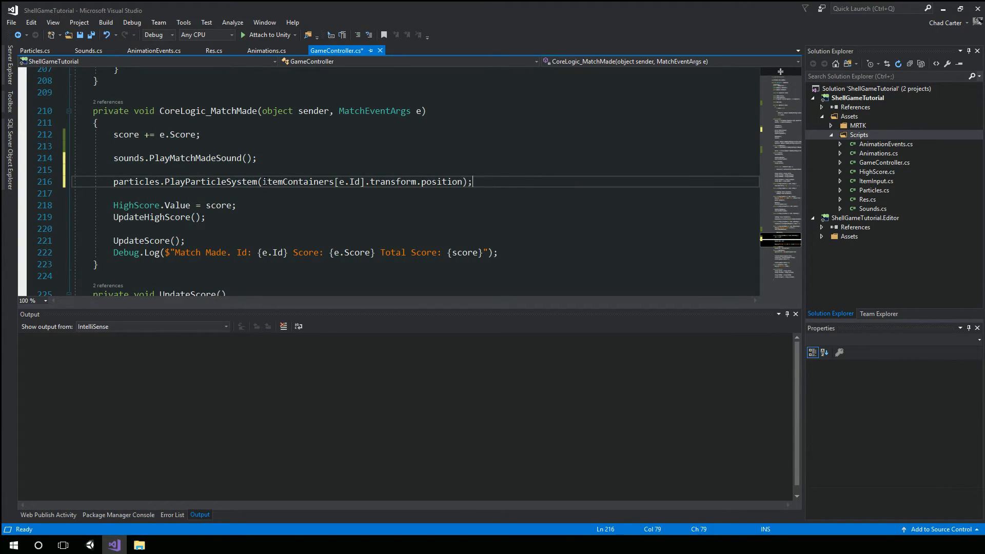
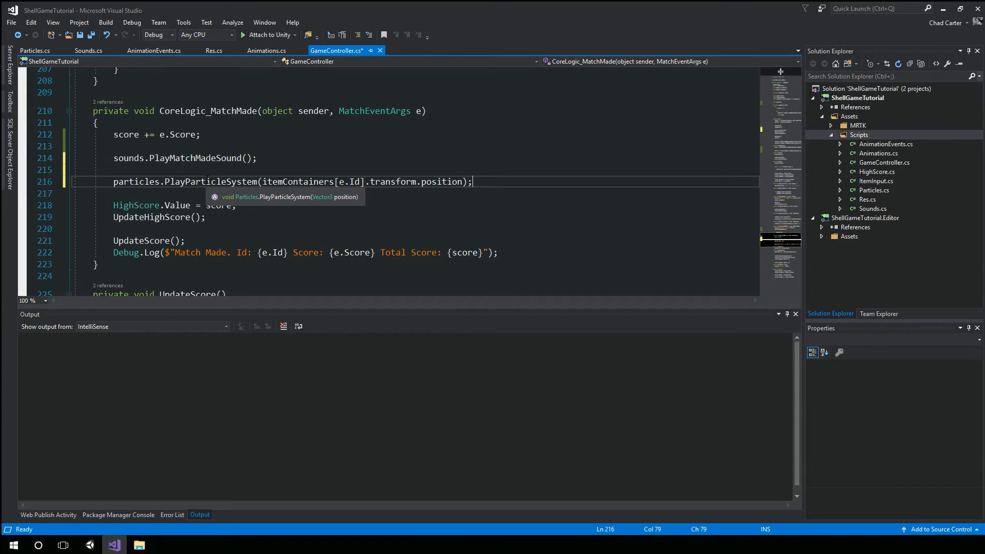
Step: In CoreLogic_ResetComplete, add particles.StopParticleSystem(); below sounds.StopItemShufflingSound(); separated by a blank line, and save GameController.cs
{"action": "left_click", "coordinate": [206, 181]}
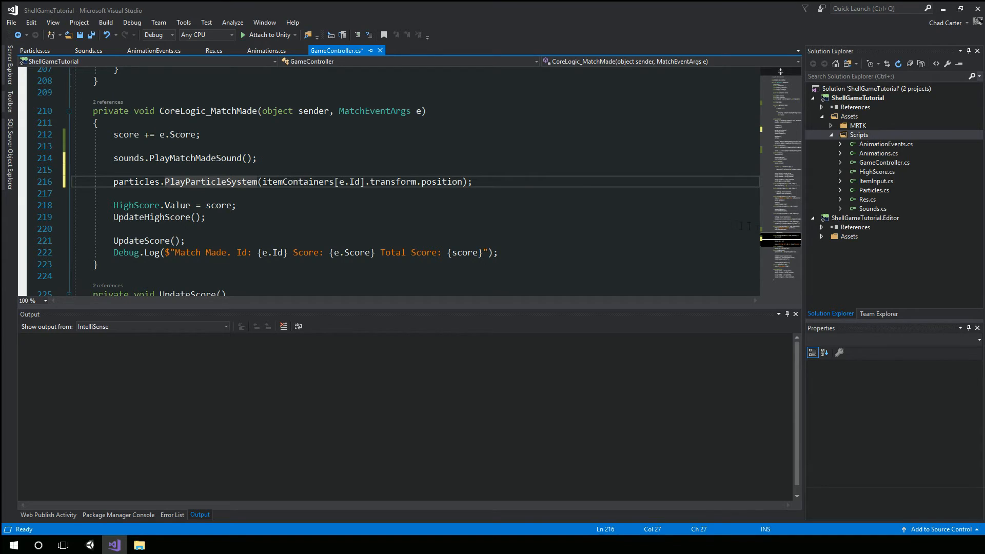
{"action": "left_click_drag", "start_coordinate": [778, 241], "coordinate": [779, 210]}
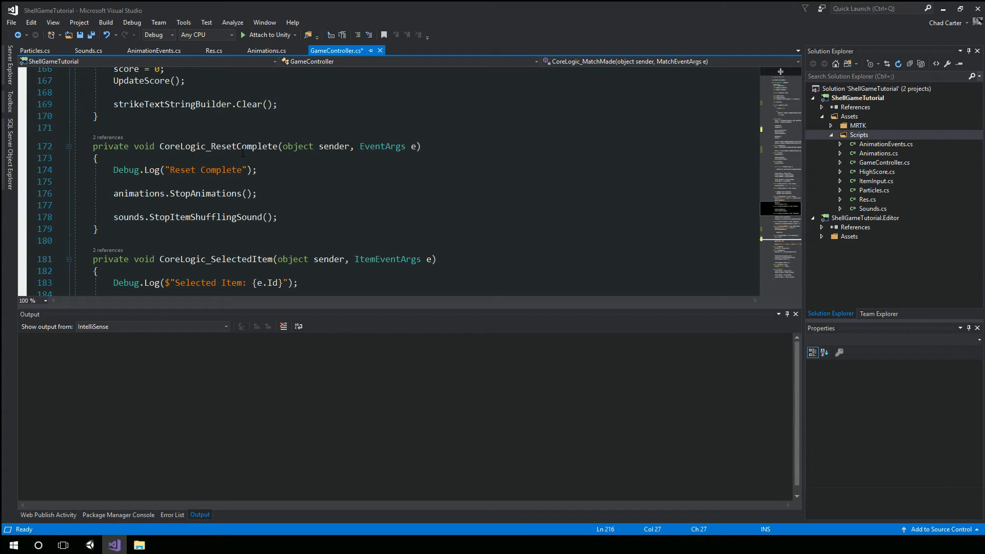
{"action": "left_click", "coordinate": [314, 218]}
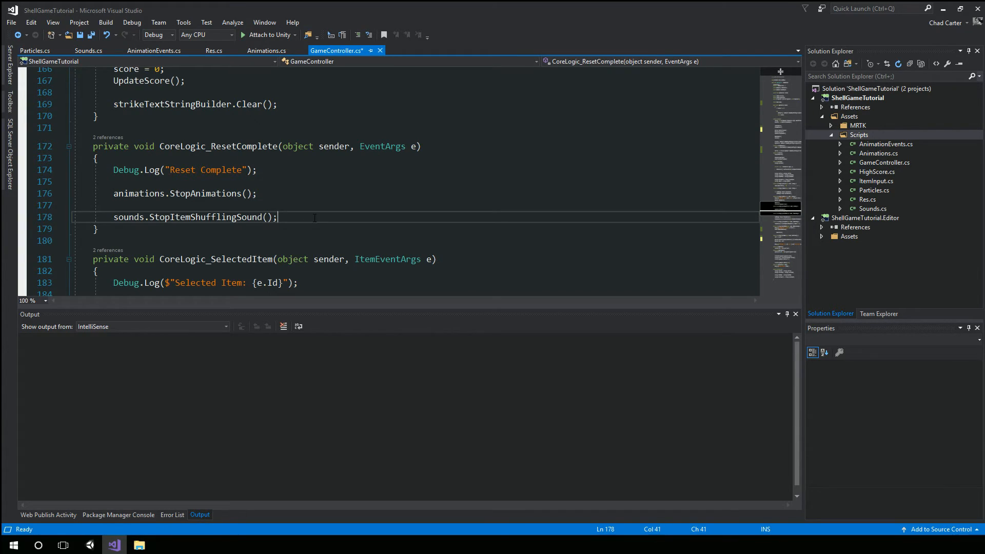
{"action": "key", "text": "Return"}
{"action": "key", "text": "Return"}
{"action": "type", "text": "particles"}
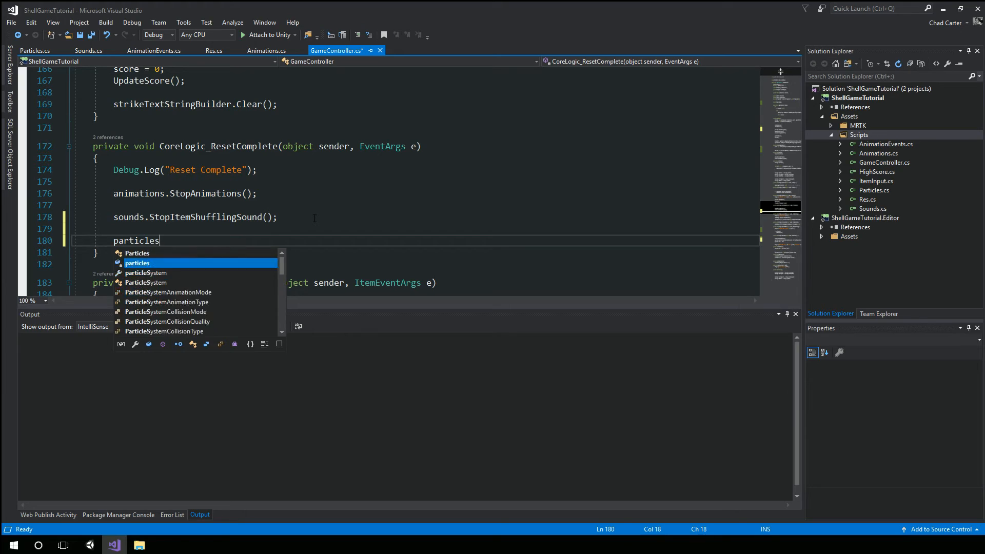
{"action": "type", "text": ".Stop"}
{"action": "key", "text": "Tab"}
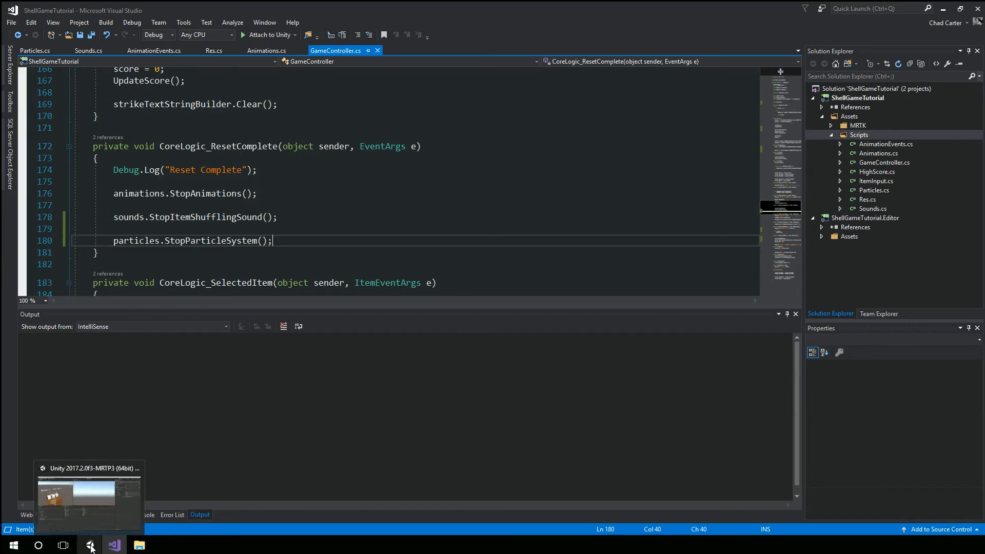
Step: Switch to Unity, save the scene, and stop the Particle System's preview
{"action": "left_click", "coordinate": [91, 546]}
{"action": "left_click", "coordinate": [63, 412]}
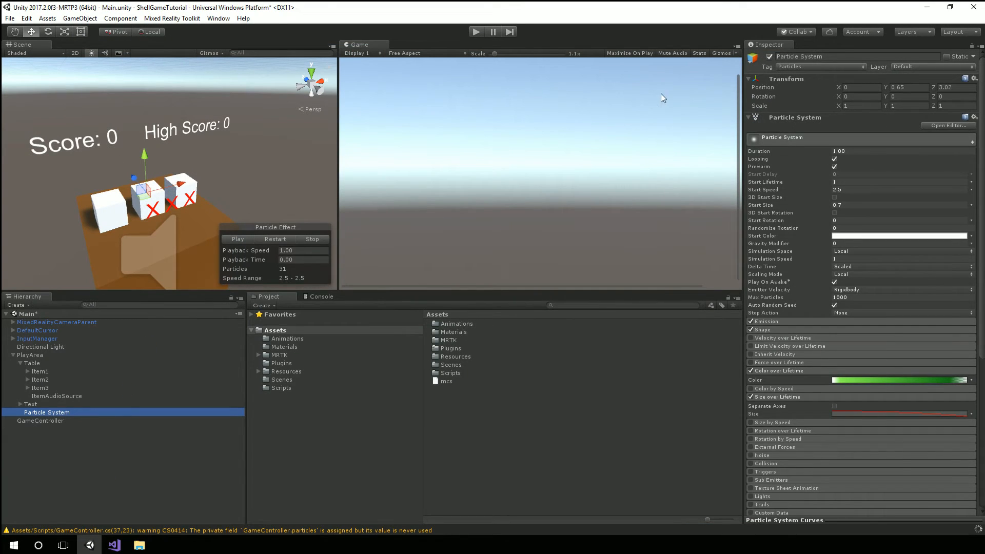
{"action": "left_click", "coordinate": [9, 18]}
{"action": "left_click", "coordinate": [35, 57]}
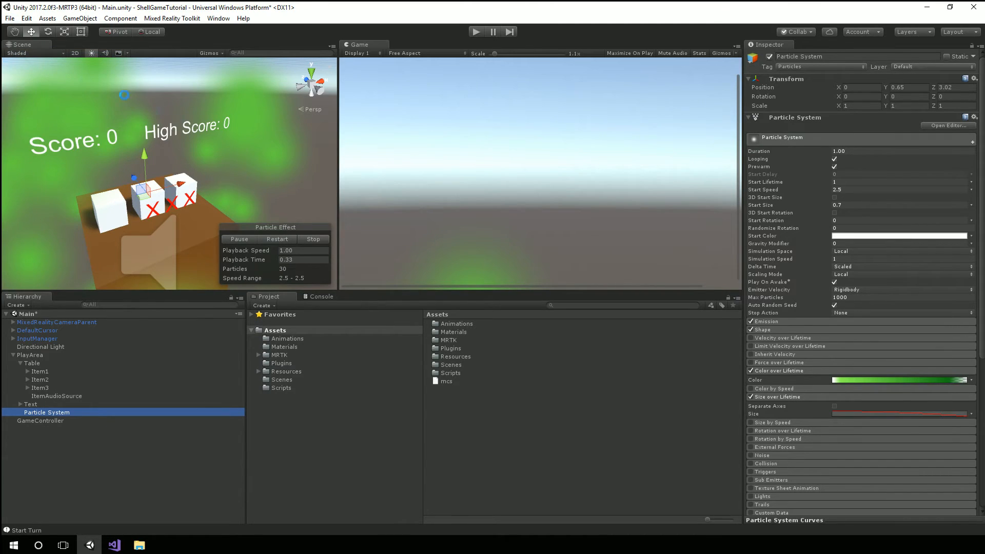
{"action": "left_click", "coordinate": [314, 241]}
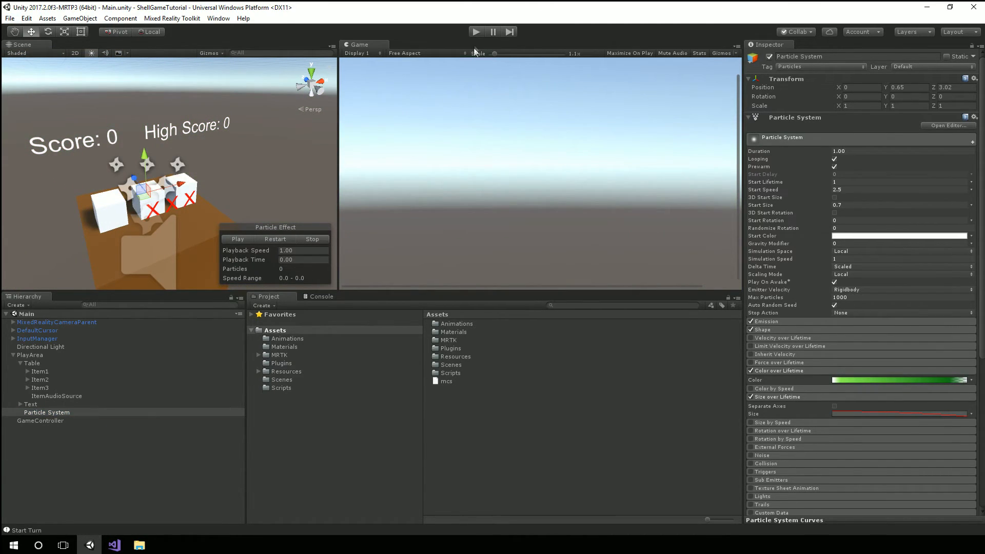
Step: Run the game and pick boxes over several turns to check when and where the green particle burst plays
{"action": "left_click", "coordinate": [479, 31]}
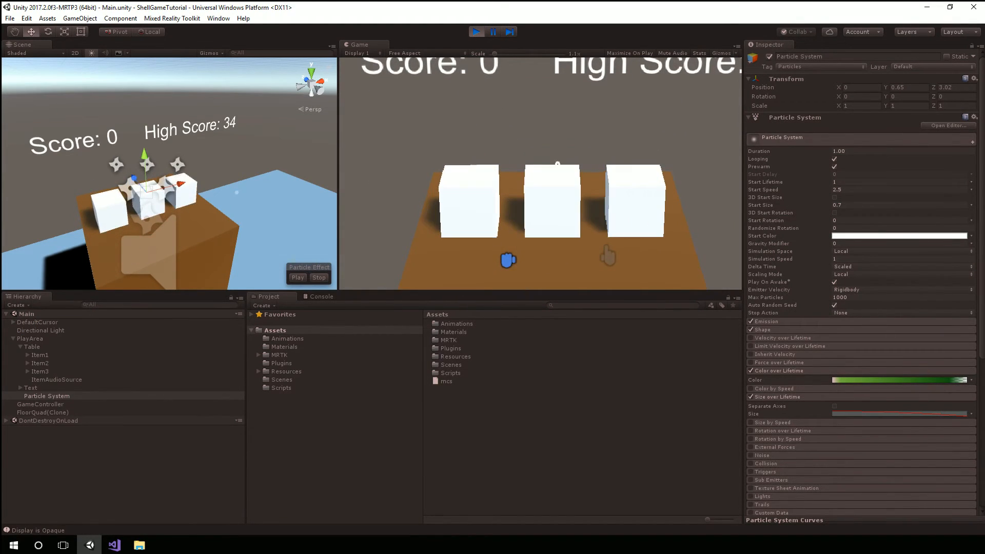
{"action": "left_click", "coordinate": [557, 163], "text": "shift"}
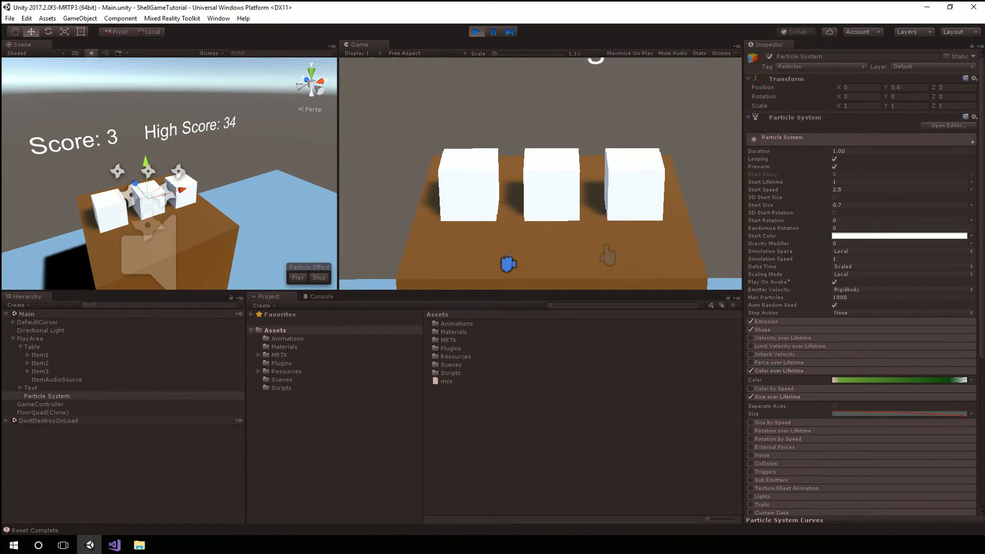
{"action": "left_click", "coordinate": [555, 165], "text": "shift"}
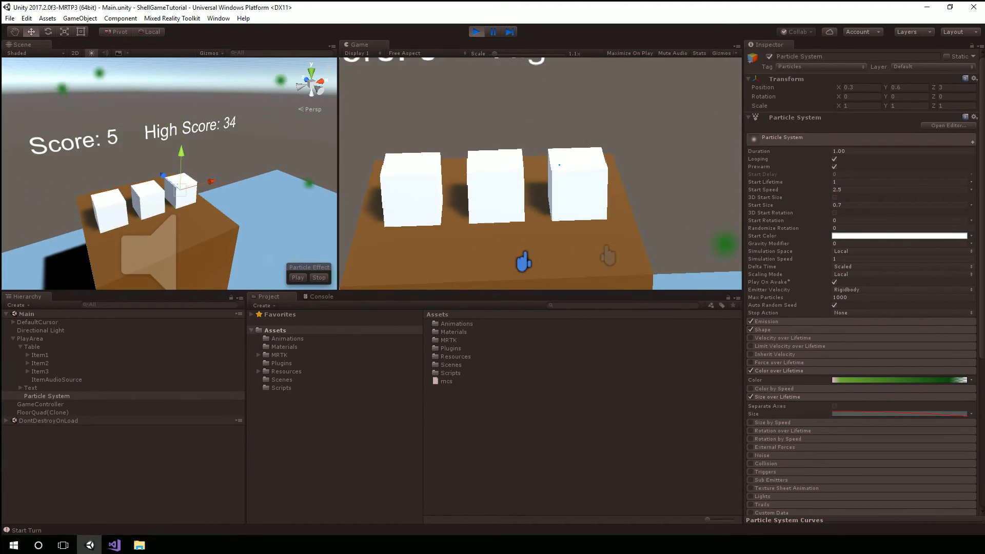
{"action": "left_click", "coordinate": [557, 165], "text": "shift"}
{"action": "mouse_move", "coordinate": [558, 165]}
{"action": "right_mouse_down", "text": "shift"}
{"action": "mouse_move", "coordinate": [572, 165]}
{"action": "mouse_move", "coordinate": [540, 164]}
{"action": "right_mouse_up", "text": "shift"}
{"action": "left_click", "coordinate": [558, 165], "text": "shift"}
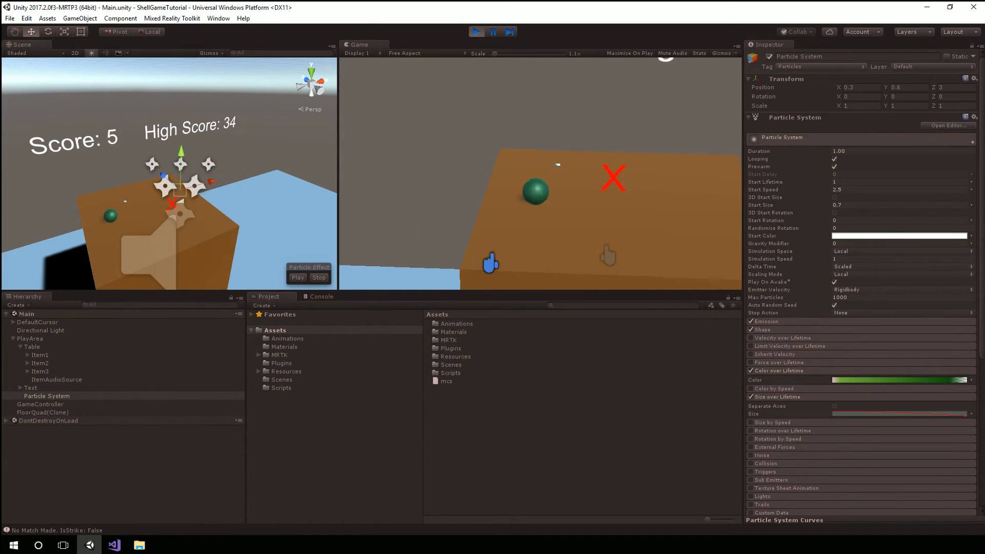
{"action": "right_click_drag", "start_coordinate": [558, 165], "coordinate": [583, 164], "text": "shift"}
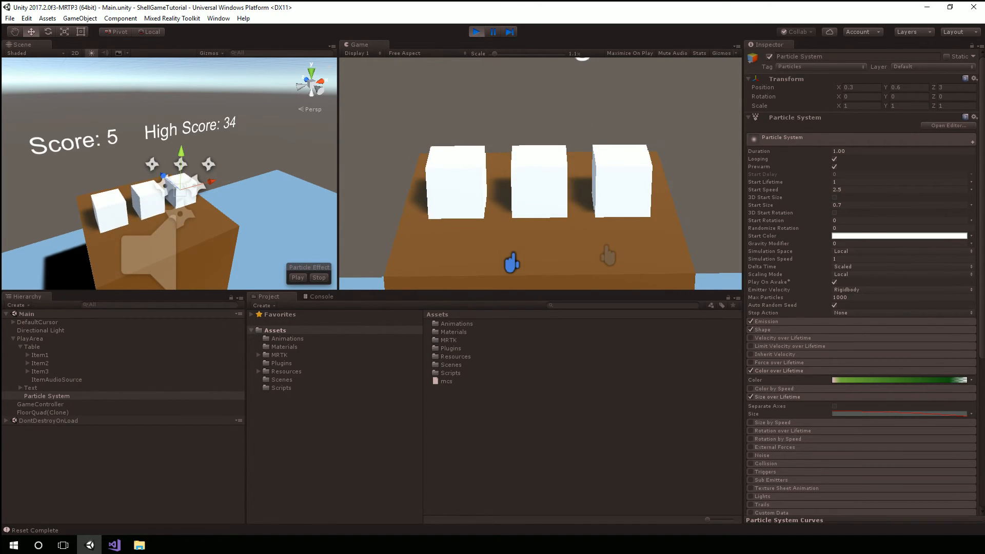
{"action": "right_click_drag", "start_coordinate": [558, 165], "coordinate": [537, 160], "text": "shift"}
{"action": "left_click", "coordinate": [558, 165], "text": "shift"}
{"action": "left_click", "coordinate": [558, 164], "text": "shift"}
{"action": "left_click", "coordinate": [558, 164], "text": "shift"}
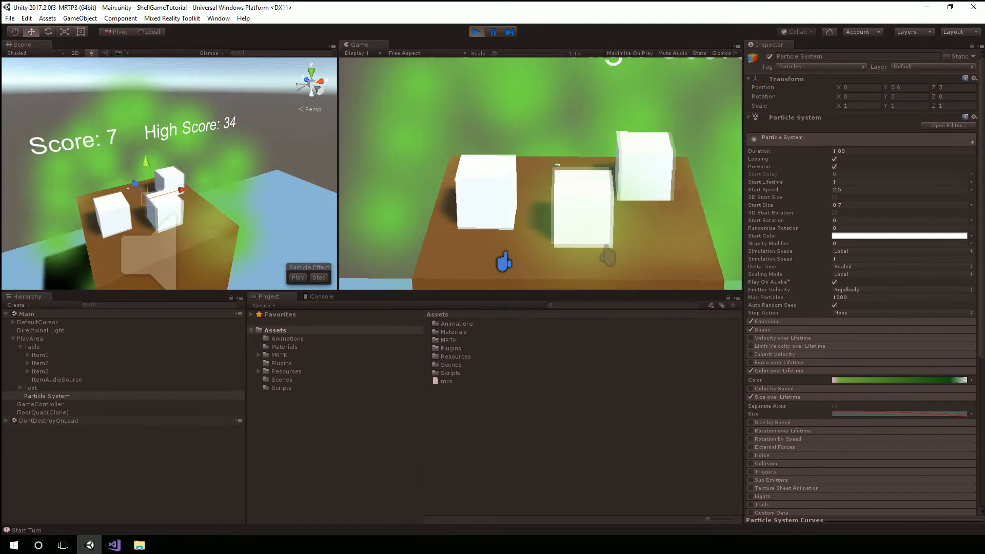
{"action": "right_click_drag", "start_coordinate": [557, 165], "coordinate": [516, 165], "text": "shift"}
{"action": "left_click", "coordinate": [558, 165], "text": "shift"}
{"action": "left_click", "coordinate": [558, 165], "text": "shift"}
{"action": "left_click", "coordinate": [557, 165], "text": "shift"}
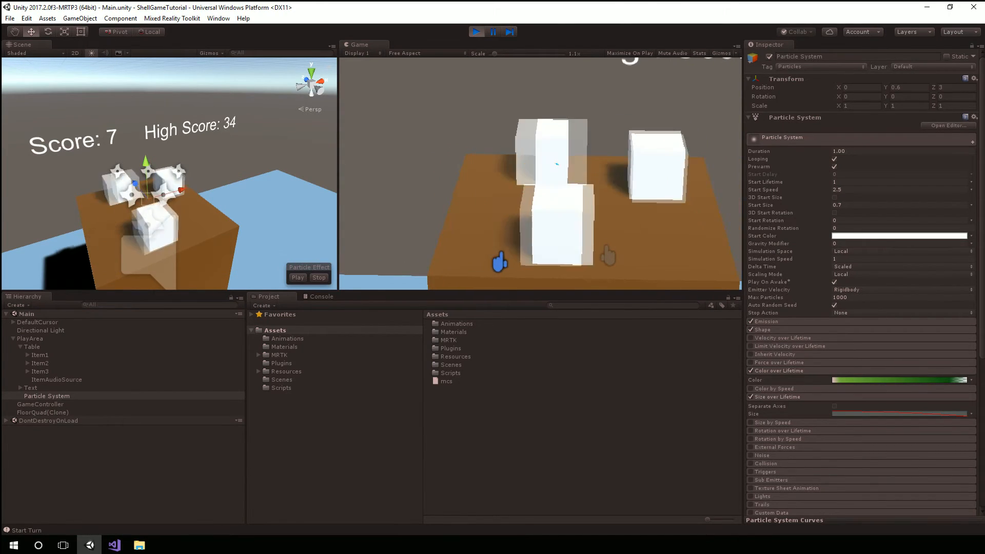
{"action": "left_click", "coordinate": [557, 165], "text": "shift"}
{"action": "mouse_move", "coordinate": [557, 165]}
{"action": "right_mouse_down", "text": "shift"}
{"action": "mouse_move", "coordinate": [472, 164]}
{"action": "mouse_move", "coordinate": [664, 164]}
{"action": "mouse_move", "coordinate": [561, 164]}
{"action": "right_mouse_up", "text": "shift"}
{"action": "left_click", "coordinate": [557, 165], "text": "shift"}
{"action": "left_click", "coordinate": [557, 165], "text": "shift"}
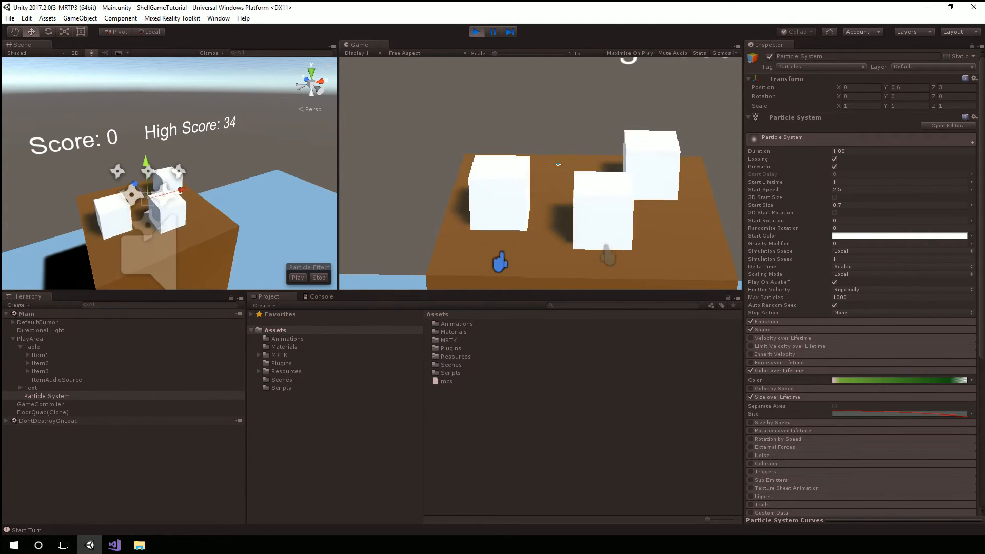
{"action": "left_click", "coordinate": [558, 165], "text": "shift"}
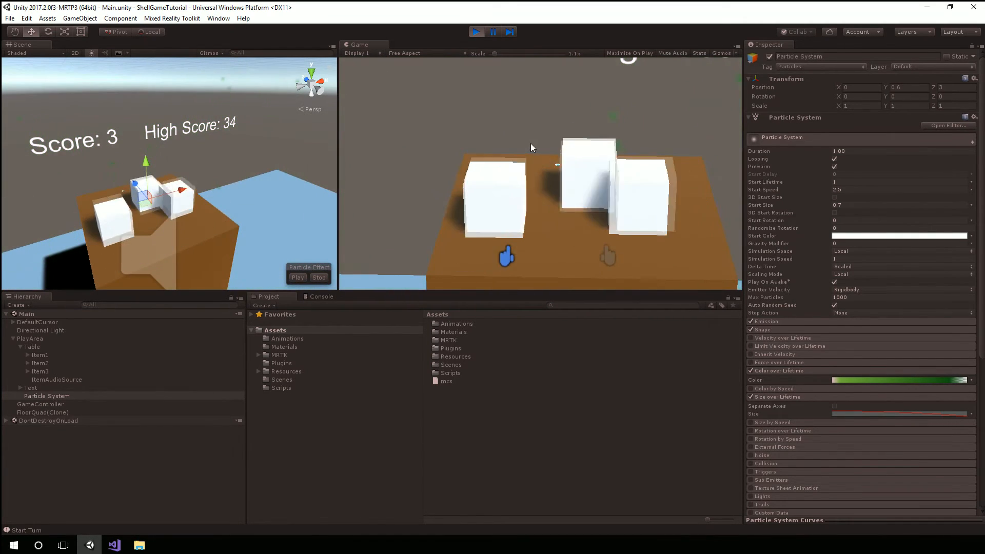
Step: Stop the game and the particle preview, and disable Looping on the Particle System
{"action": "left_click", "coordinate": [477, 31]}
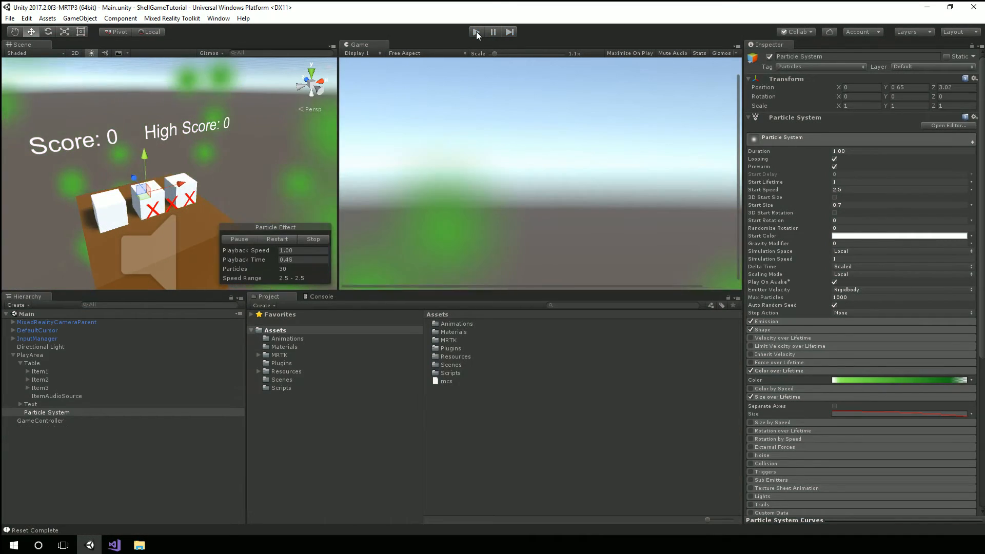
{"action": "left_click", "coordinate": [312, 239]}
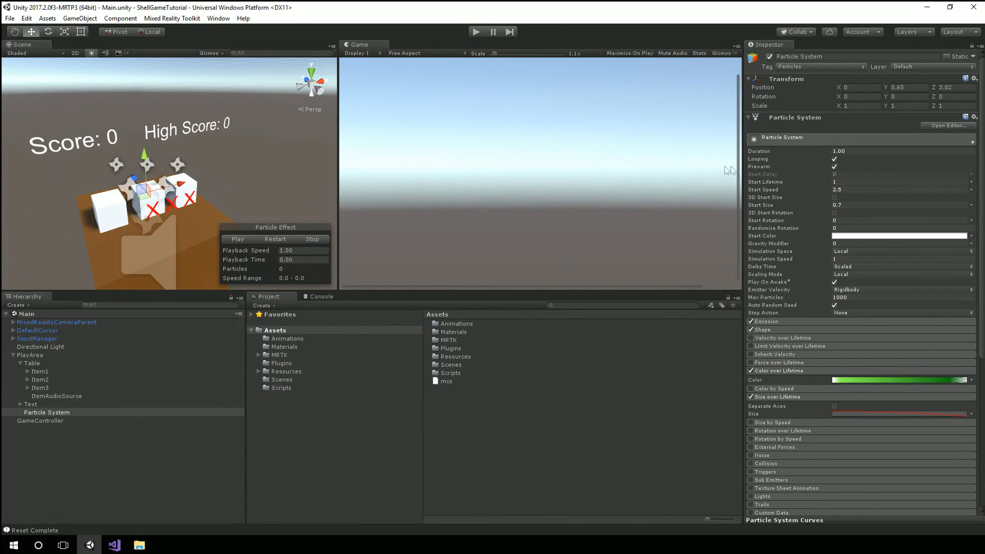
{"action": "left_click", "coordinate": [834, 160]}
Step: Run the game again and pick boxes over several turns to test the particle burst with Looping disabled
{"action": "left_click", "coordinate": [475, 31]}
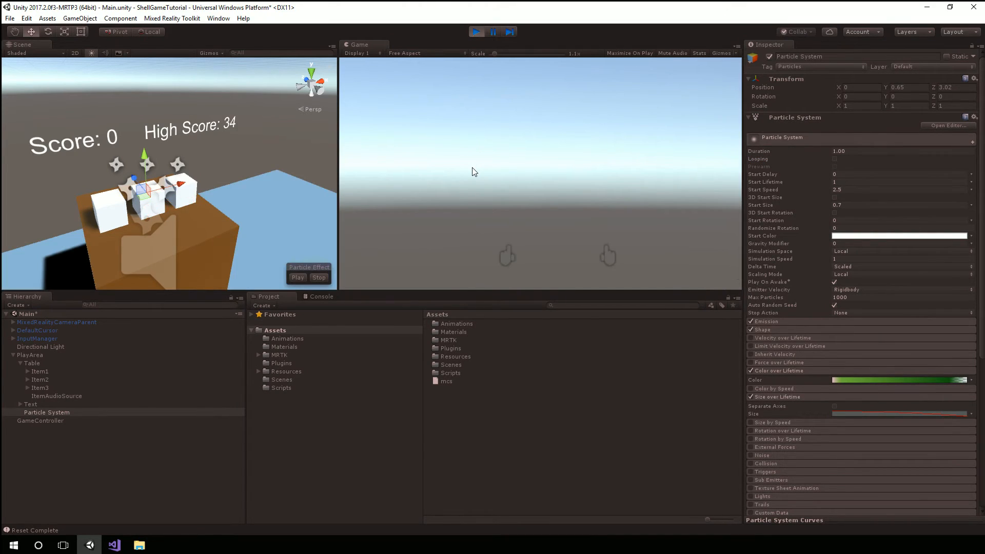
{"action": "right_click_drag", "start_coordinate": [557, 165], "coordinate": [597, 165]}
{"action": "left_click", "coordinate": [558, 164], "text": "shift"}
{"action": "left_click", "coordinate": [557, 165], "text": "shift"}
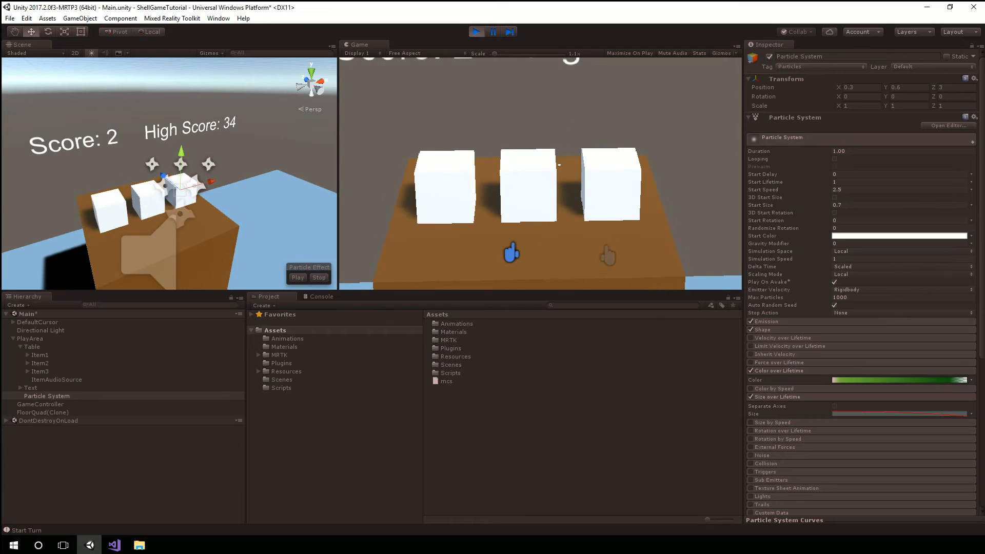
{"action": "mouse_move", "coordinate": [557, 164]}
{"action": "right_mouse_down", "text": "shift"}
{"action": "mouse_move", "coordinate": [536, 165]}
{"action": "mouse_move", "coordinate": [586, 165]}
{"action": "mouse_move", "coordinate": [540, 164]}
{"action": "mouse_move", "coordinate": [582, 165]}
{"action": "mouse_move", "coordinate": [558, 164]}
{"action": "right_mouse_up", "text": "shift"}
{"action": "left_click", "coordinate": [558, 164], "text": "shift"}
{"action": "left_click", "coordinate": [557, 165], "text": "shift"}
{"action": "left_click", "coordinate": [571, 165], "text": "shift"}
{"action": "left_click", "coordinate": [539, 165], "text": "shift"}
{"action": "left_click", "coordinate": [558, 165], "text": "shift"}
{"action": "left_click", "coordinate": [582, 165], "text": "shift"}
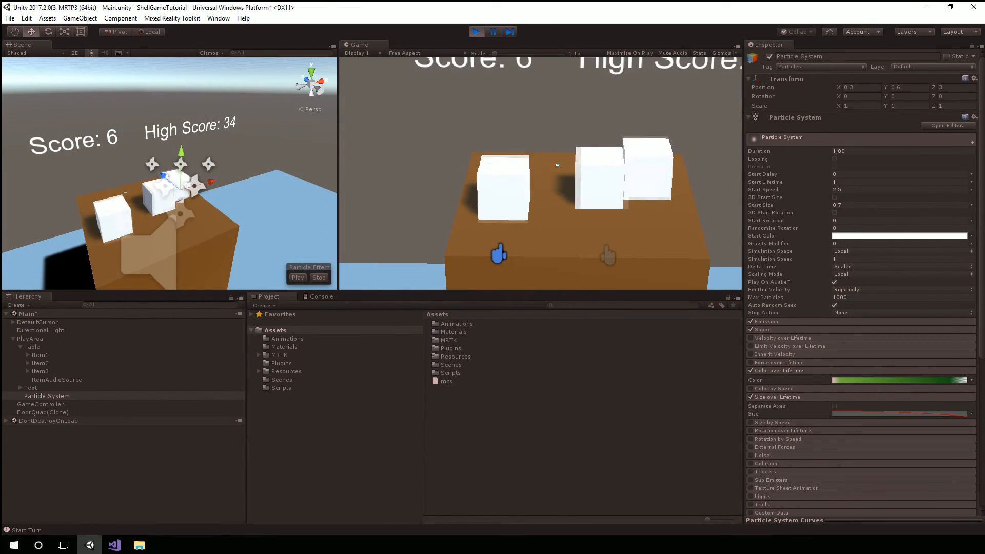
{"action": "left_click", "coordinate": [557, 165], "text": "shift"}
{"action": "mouse_move", "coordinate": [558, 164]}
{"action": "right_mouse_down", "text": "shift"}
{"action": "mouse_move", "coordinate": [544, 164]}
{"action": "mouse_move", "coordinate": [564, 164]}
{"action": "right_mouse_up", "text": "shift"}
{"action": "left_click", "coordinate": [543, 165], "text": "shift"}
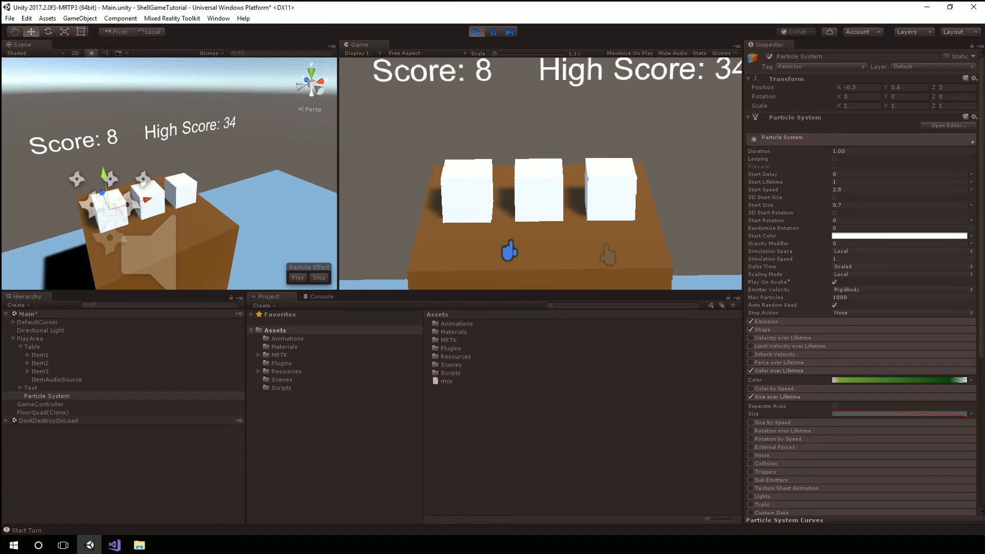
{"action": "left_click", "coordinate": [557, 164], "text": "shift"}
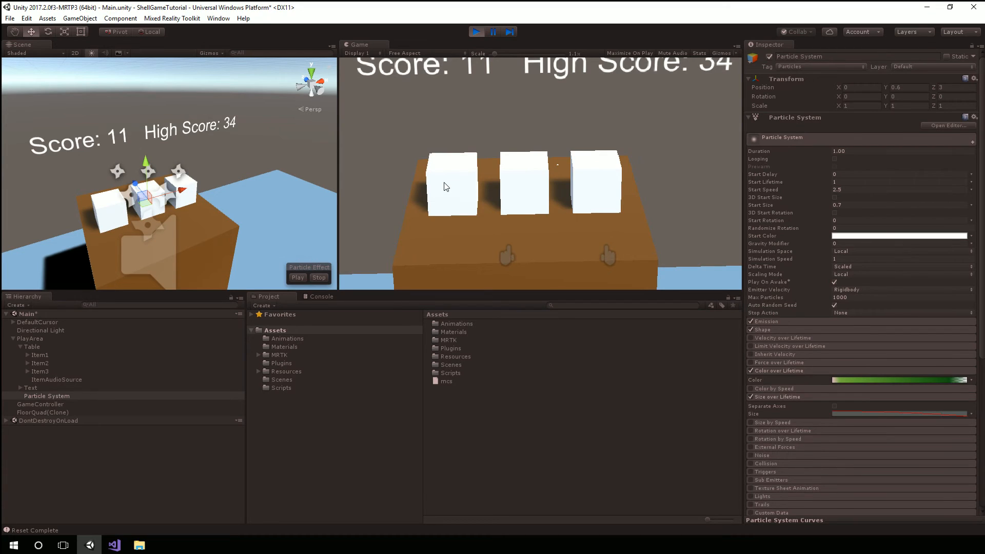
{"action": "left_click", "coordinate": [541, 168], "text": "shift"}
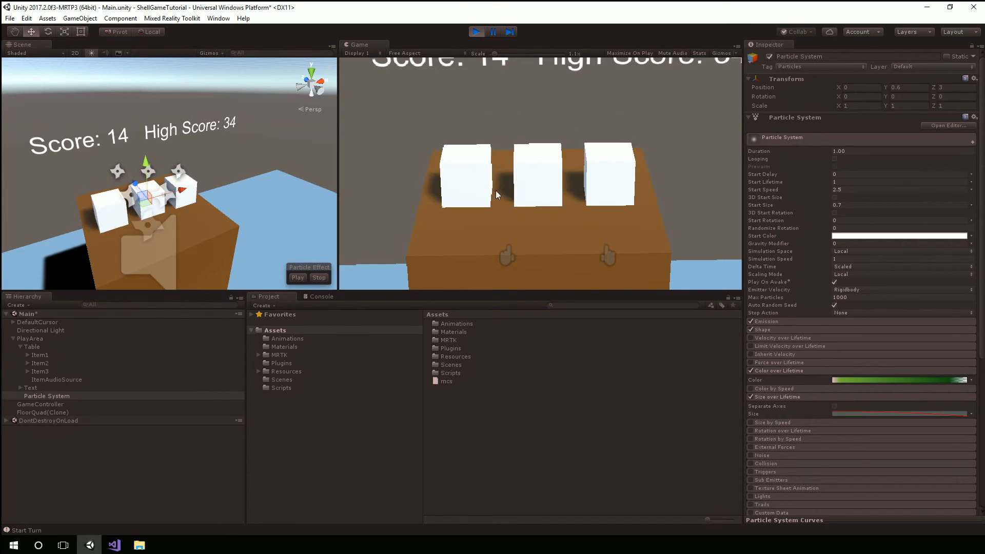
{"action": "mouse_move", "coordinate": [544, 127]}
{"action": "right_mouse_down", "text": "shift"}
{"action": "mouse_move", "coordinate": [498, 148]}
{"action": "mouse_move", "coordinate": [562, 123]}
{"action": "right_mouse_up", "text": "shift"}
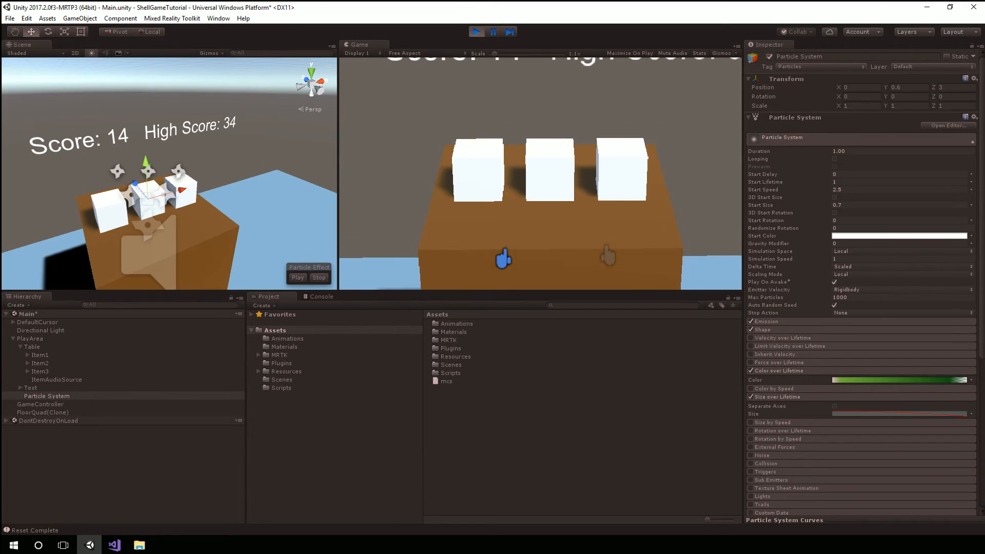
{"action": "left_click", "coordinate": [562, 123], "text": "shift"}
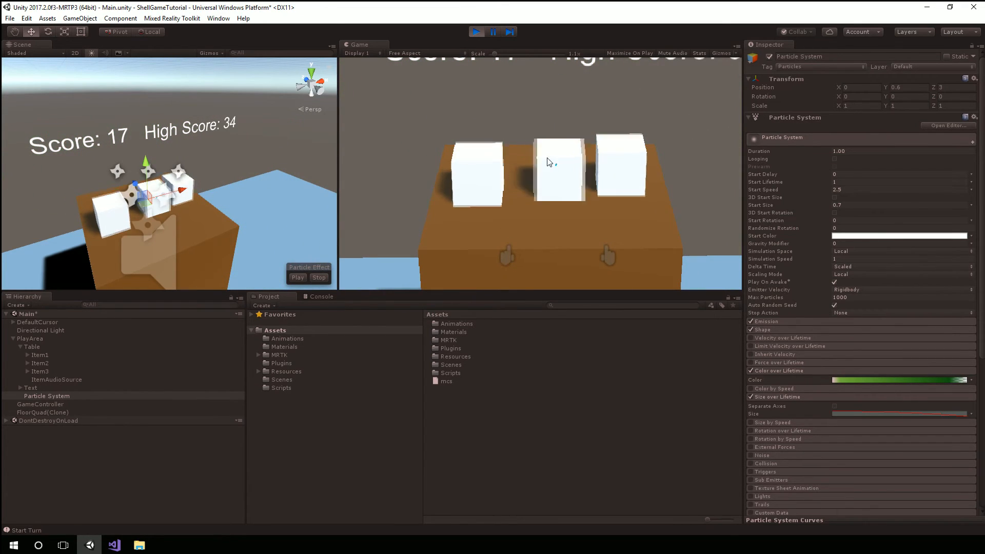
{"action": "right_click_drag", "start_coordinate": [562, 123], "coordinate": [583, 132], "text": "shift"}
{"action": "left_click", "coordinate": [545, 135], "text": "shift"}
{"action": "left_click", "coordinate": [567, 165], "text": "shift"}
{"action": "right_click_drag", "start_coordinate": [564, 167], "coordinate": [541, 165], "text": "shift"}
{"action": "left_click", "coordinate": [541, 166], "text": "shift"}
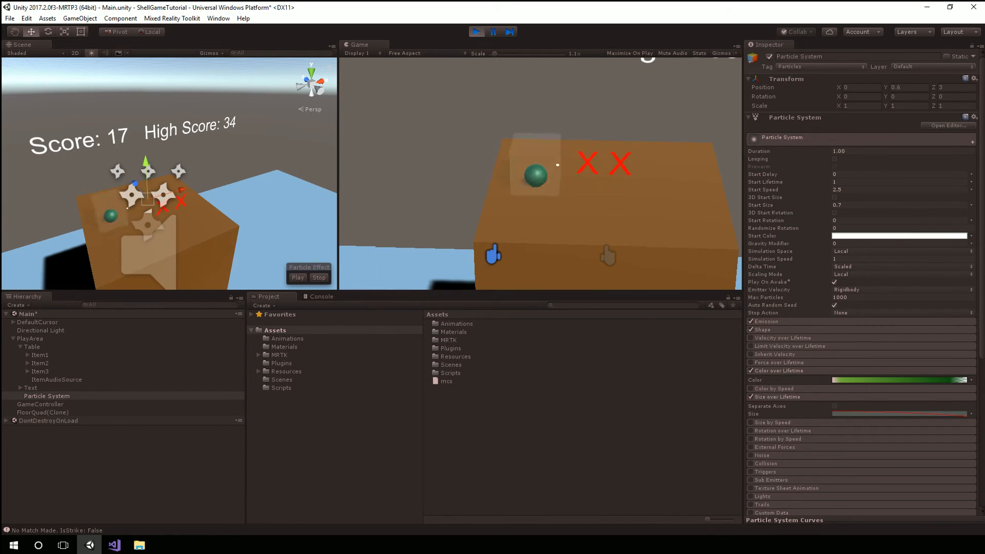
{"action": "right_click_drag", "start_coordinate": [537, 167], "coordinate": [552, 166]}
{"action": "left_click", "coordinate": [553, 166], "text": "shift"}
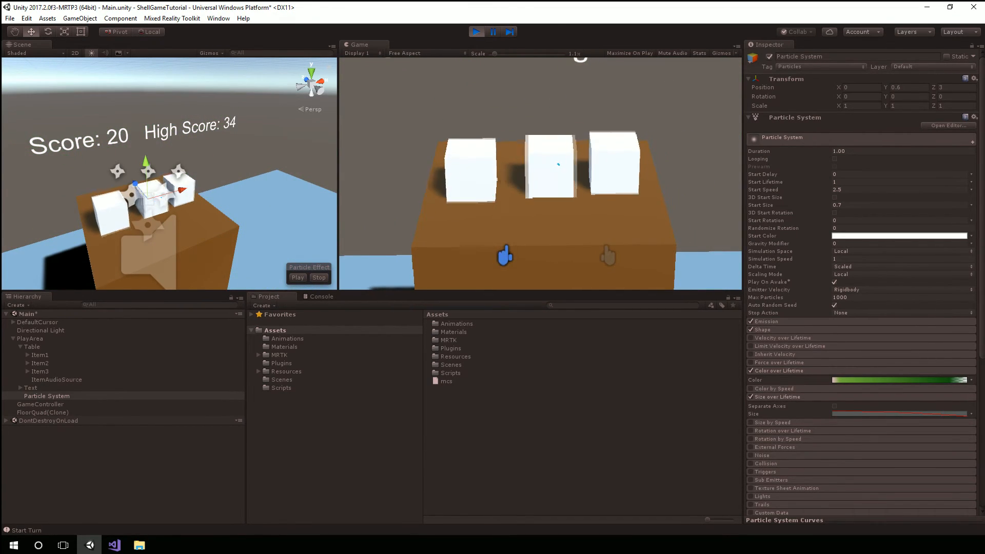
Step: Keep picking boxes in the running game, including wrong ones, to check the particle burst on matches and misses
{"action": "mouse_move", "coordinate": [558, 164]}
{"action": "right_mouse_down", "text": "shift"}
{"action": "mouse_move", "coordinate": [540, 164]}
{"action": "mouse_move", "coordinate": [573, 164]}
{"action": "right_mouse_up", "text": "shift"}
{"action": "left_click", "coordinate": [559, 165], "text": "shift"}
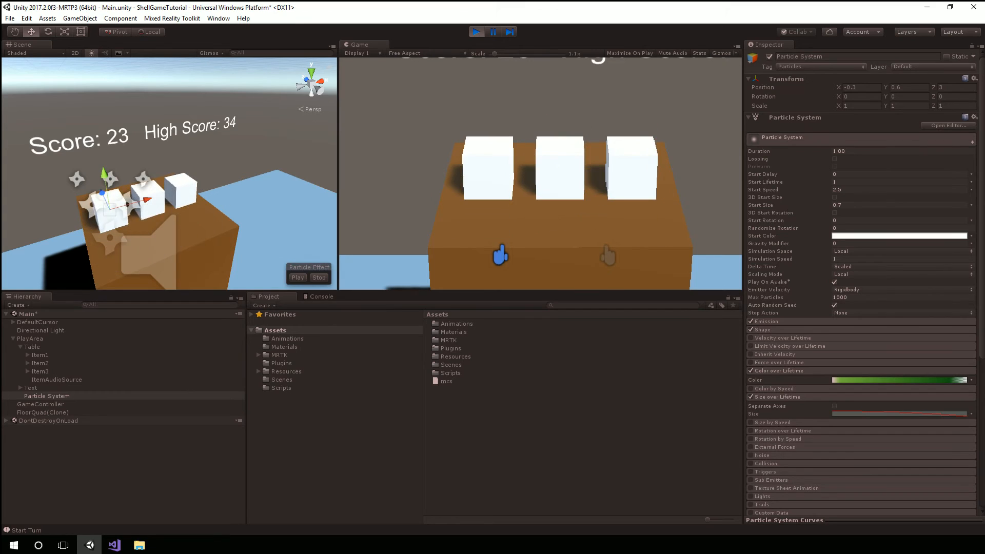
{"action": "left_click", "coordinate": [559, 165]}
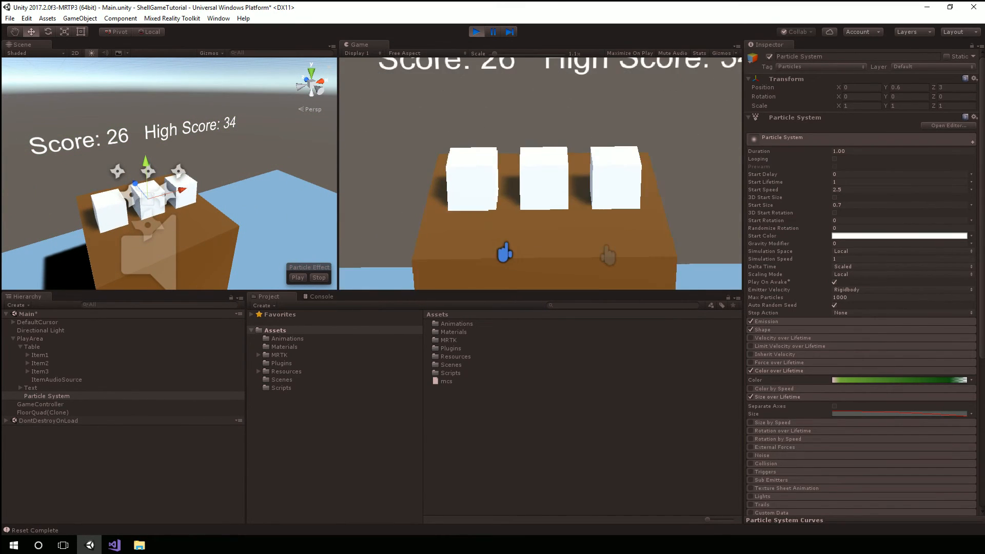
{"action": "left_click", "coordinate": [556, 164]}
{"action": "left_click", "coordinate": [557, 165]}
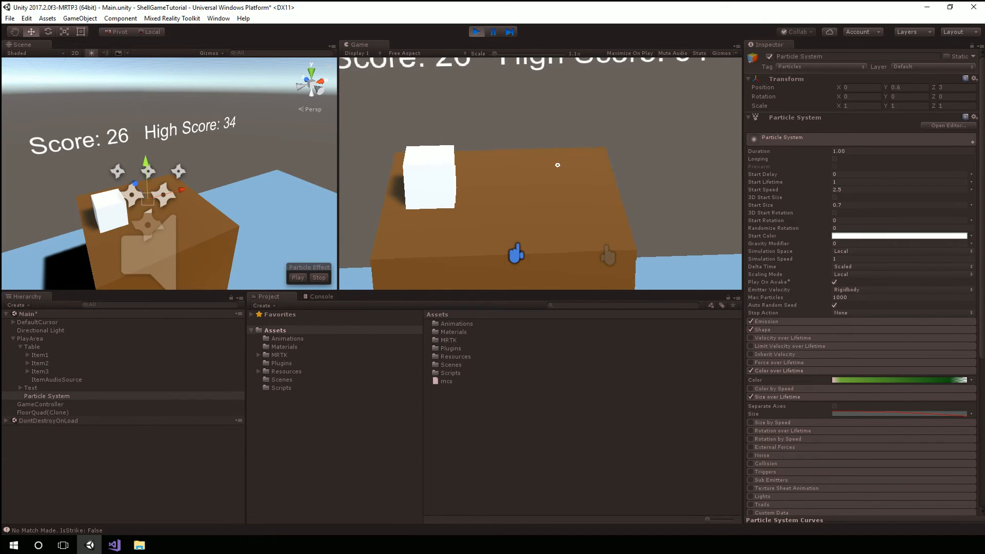
{"action": "left_click", "coordinate": [558, 165]}
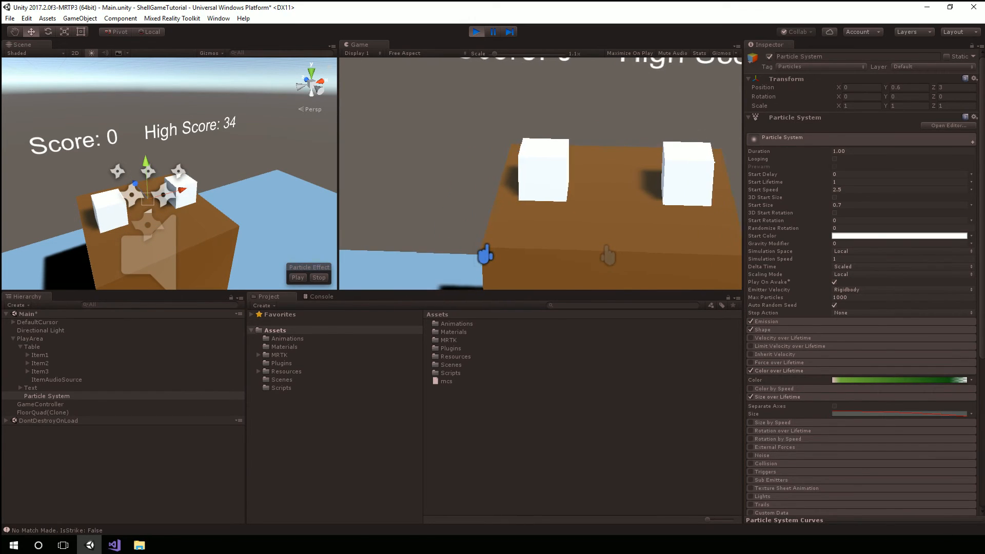
Step: Play another round after the score reset to check the burst at the matched box, and stop the game
{"action": "left_click", "coordinate": [558, 165]}
{"action": "left_click", "coordinate": [558, 165]}
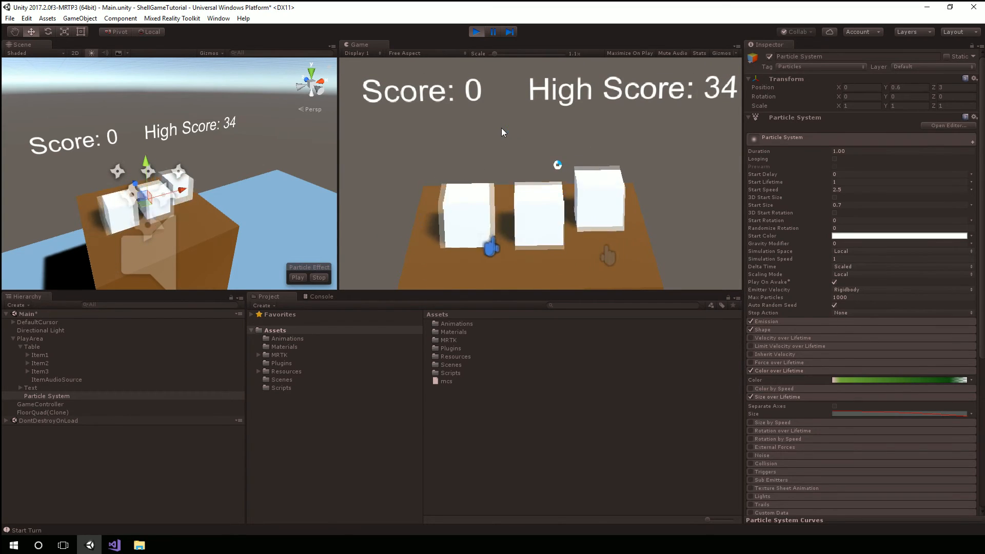
{"action": "right_click_drag", "start_coordinate": [501, 128], "coordinate": [529, 127], "text": "shift"}
{"action": "left_click", "coordinate": [557, 164], "text": "shift"}
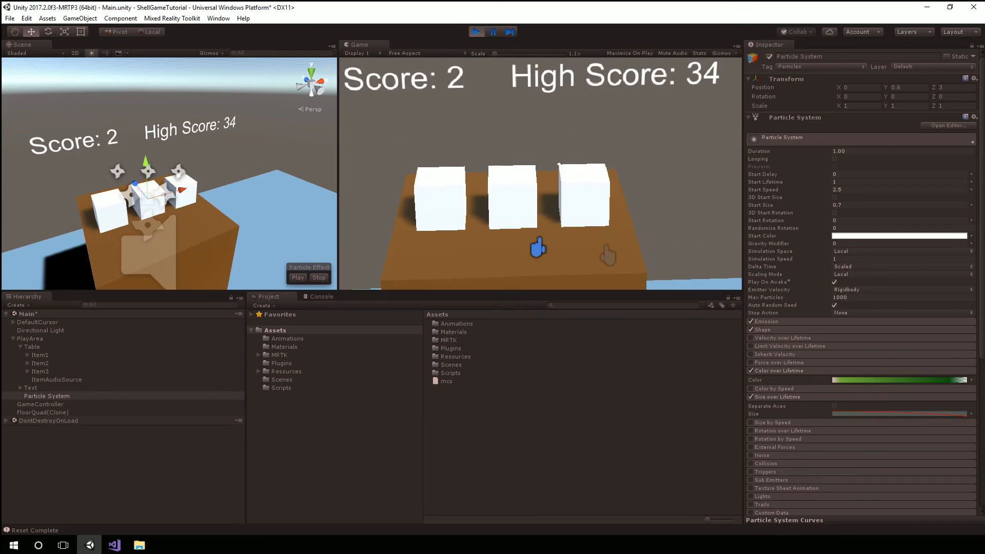
{"action": "left_click", "coordinate": [475, 32]}
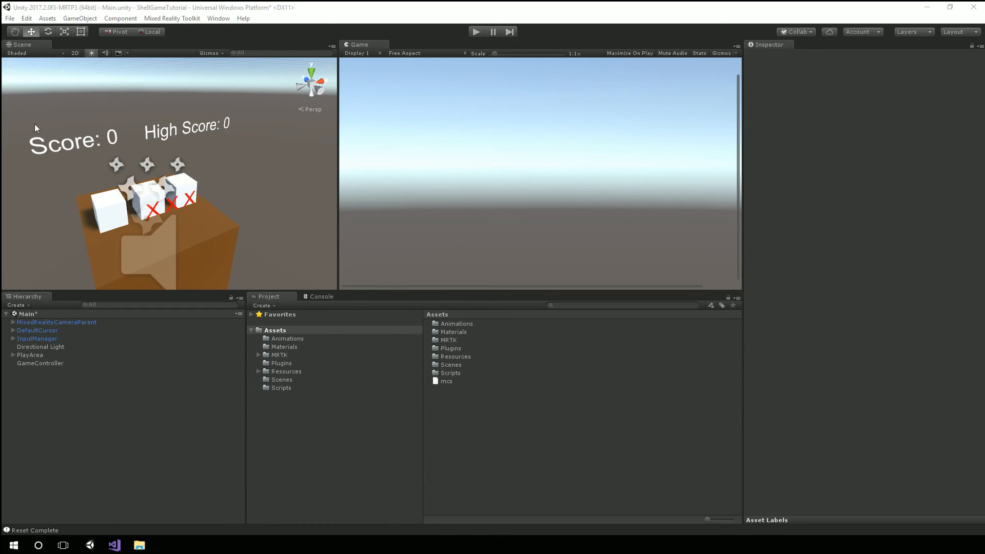
{"action": "left_click", "coordinate": [128, 3]}
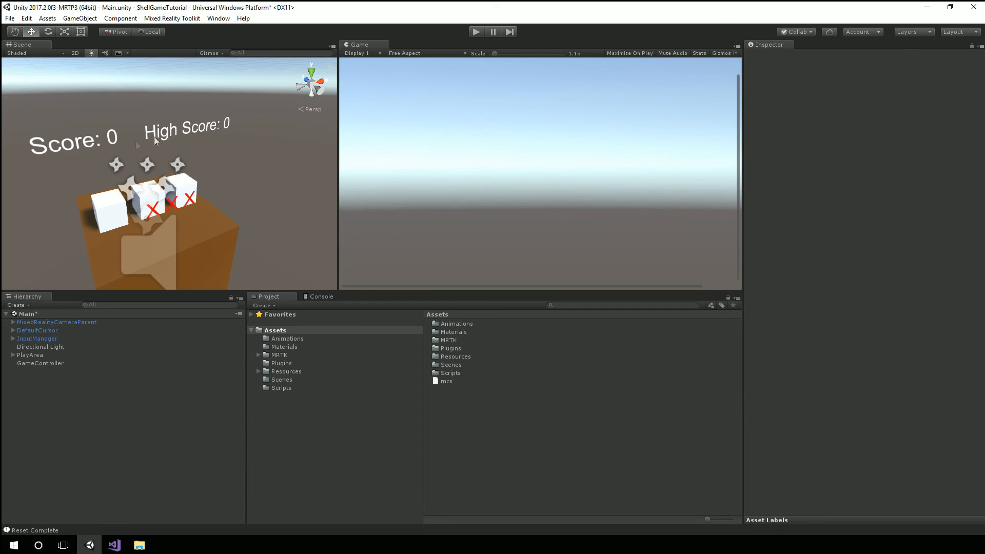